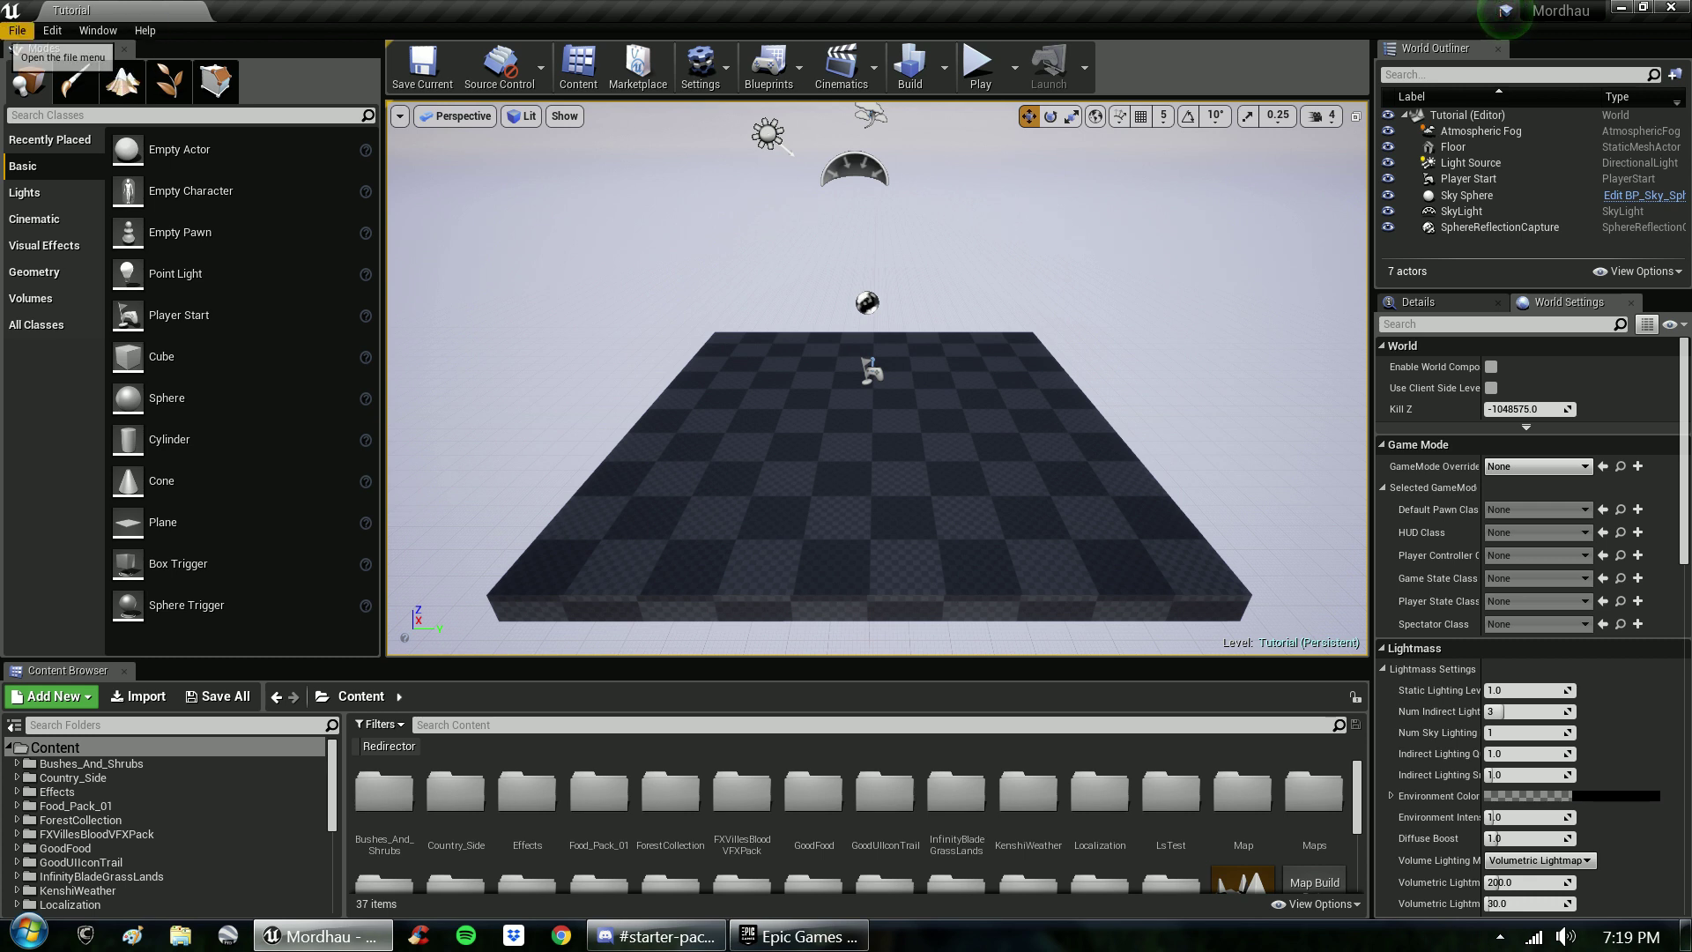
- Save the current level under the new name FFA_Tutorial in the Mordhau/Maps/Tutorial folder
{"action": "left_click", "coordinate": [18, 30]}
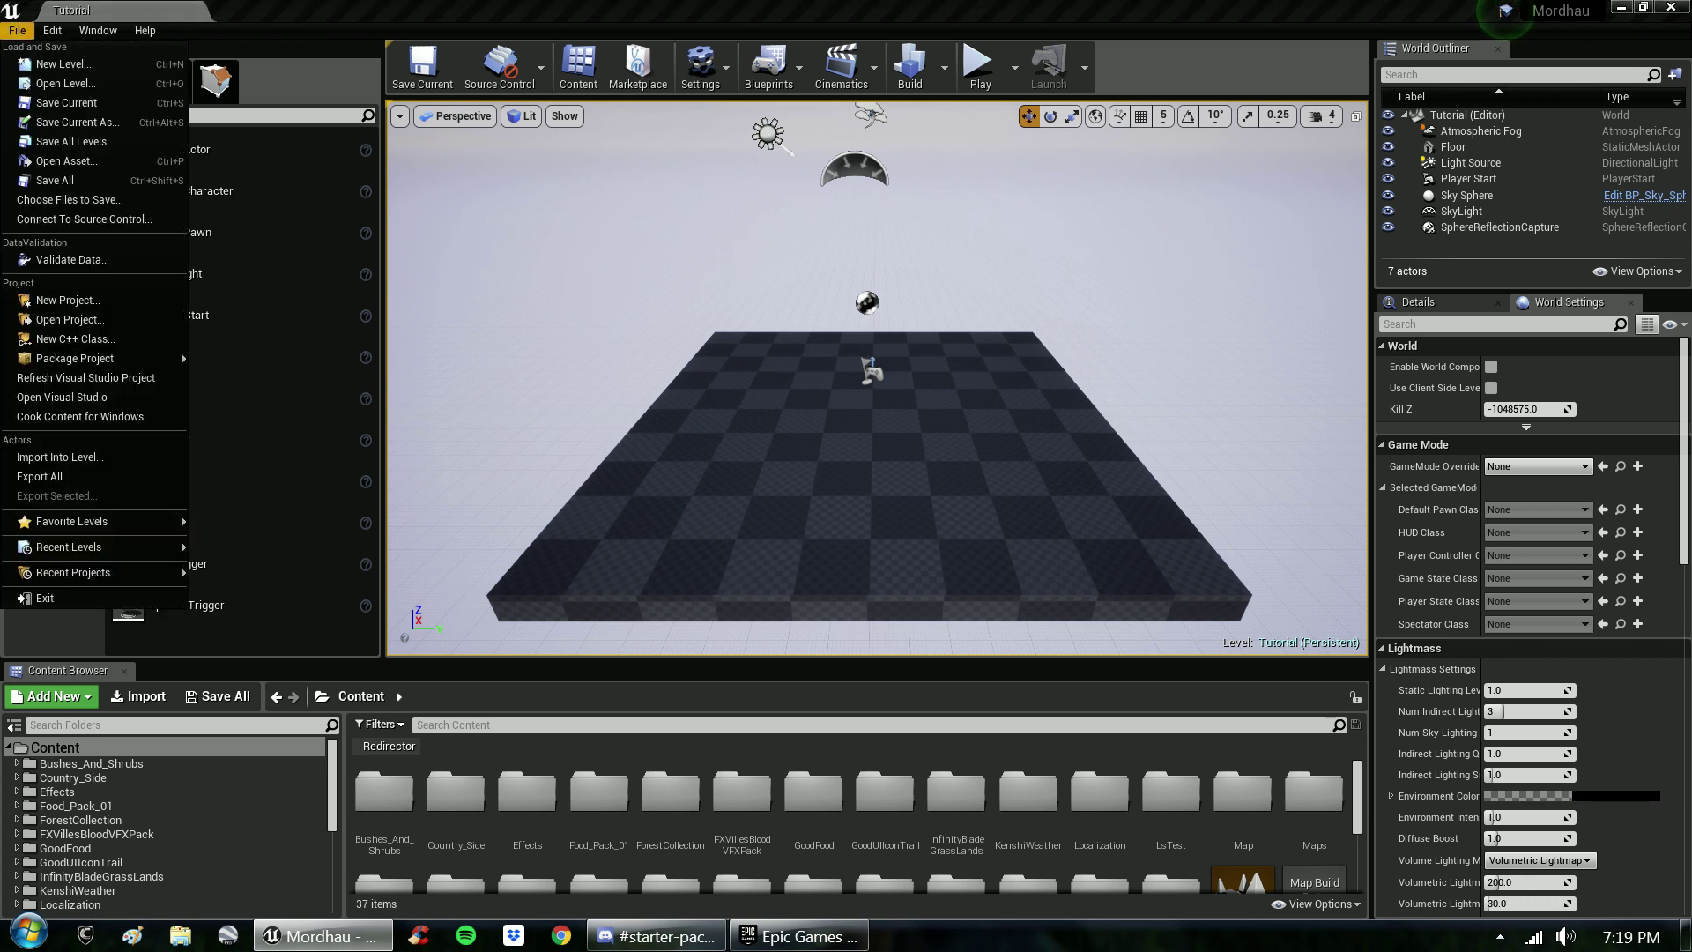
{"action": "left_click", "coordinate": [78, 122]}
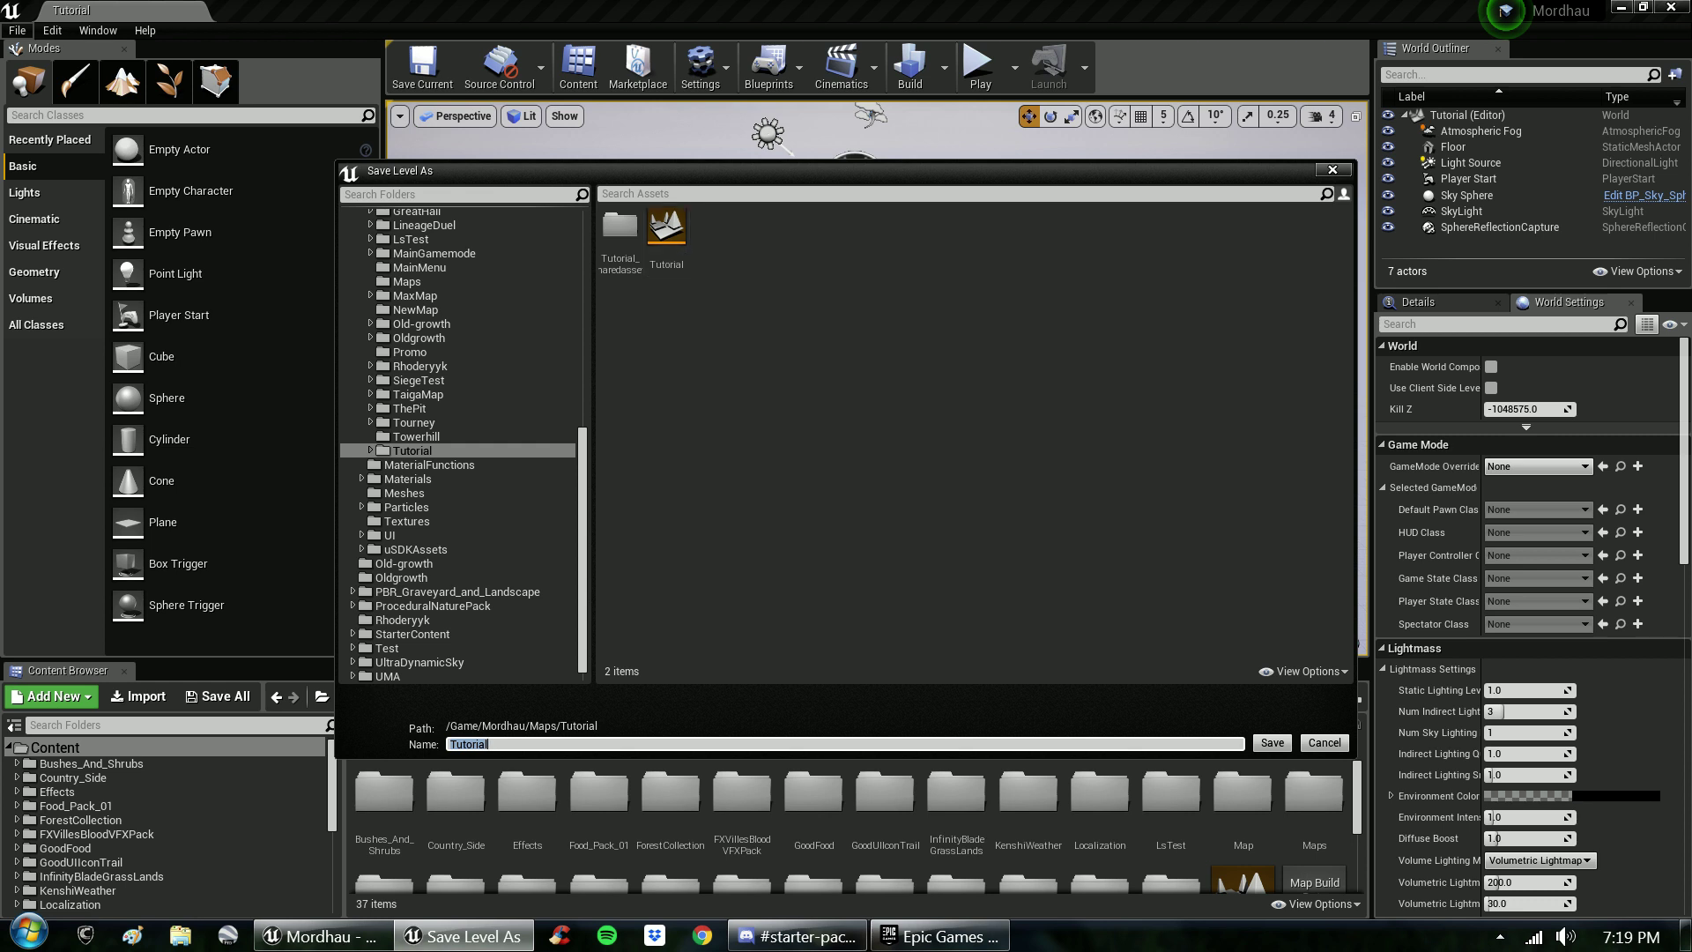
{"action": "key", "text": "End"}
{"action": "type", "text": "FF"}
{"action": "key", "text": "BackSpace"}
{"action": "key", "text": "BackSpace"}
{"action": "type", "text": "ff"}
{"action": "key", "text": "BackSpace"}
{"action": "key", "text": "BackSpace"}
{"action": "type", "text": "FFA_"}
{"action": "left_click", "coordinate": [1272, 742]}
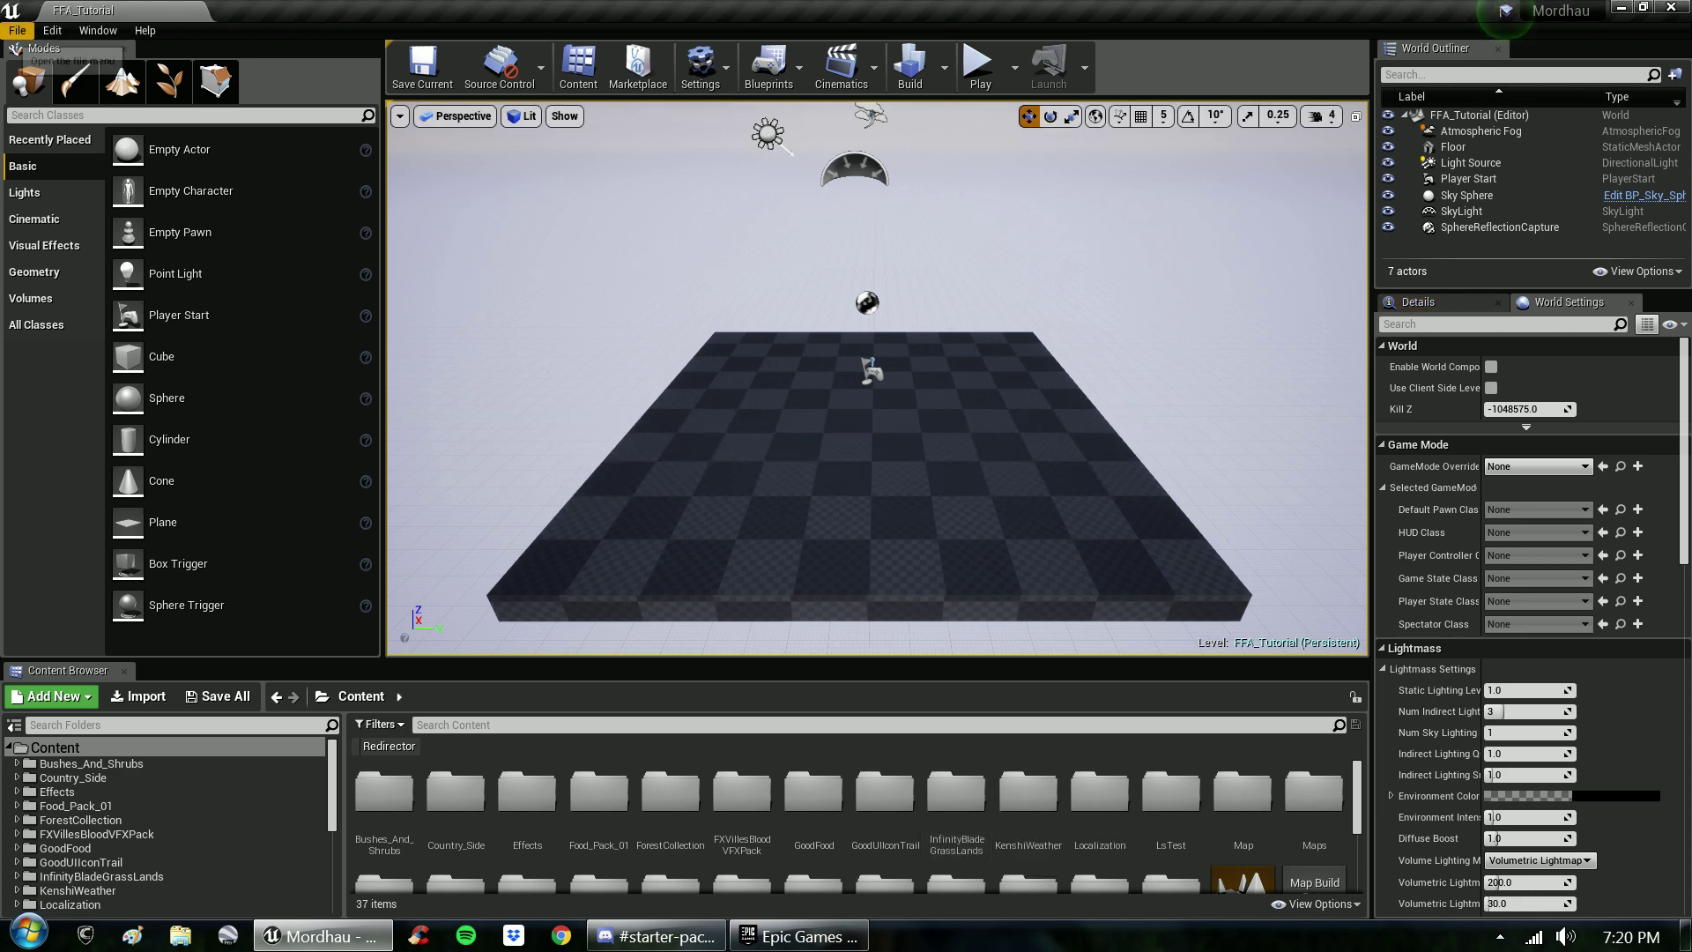
- Delete the old Tutorial level and its built data from the Maps/Tutorial folder, keeping the folder itself
{"action": "left_click", "coordinate": [17, 30]}
{"action": "left_click", "coordinate": [53, 83]}
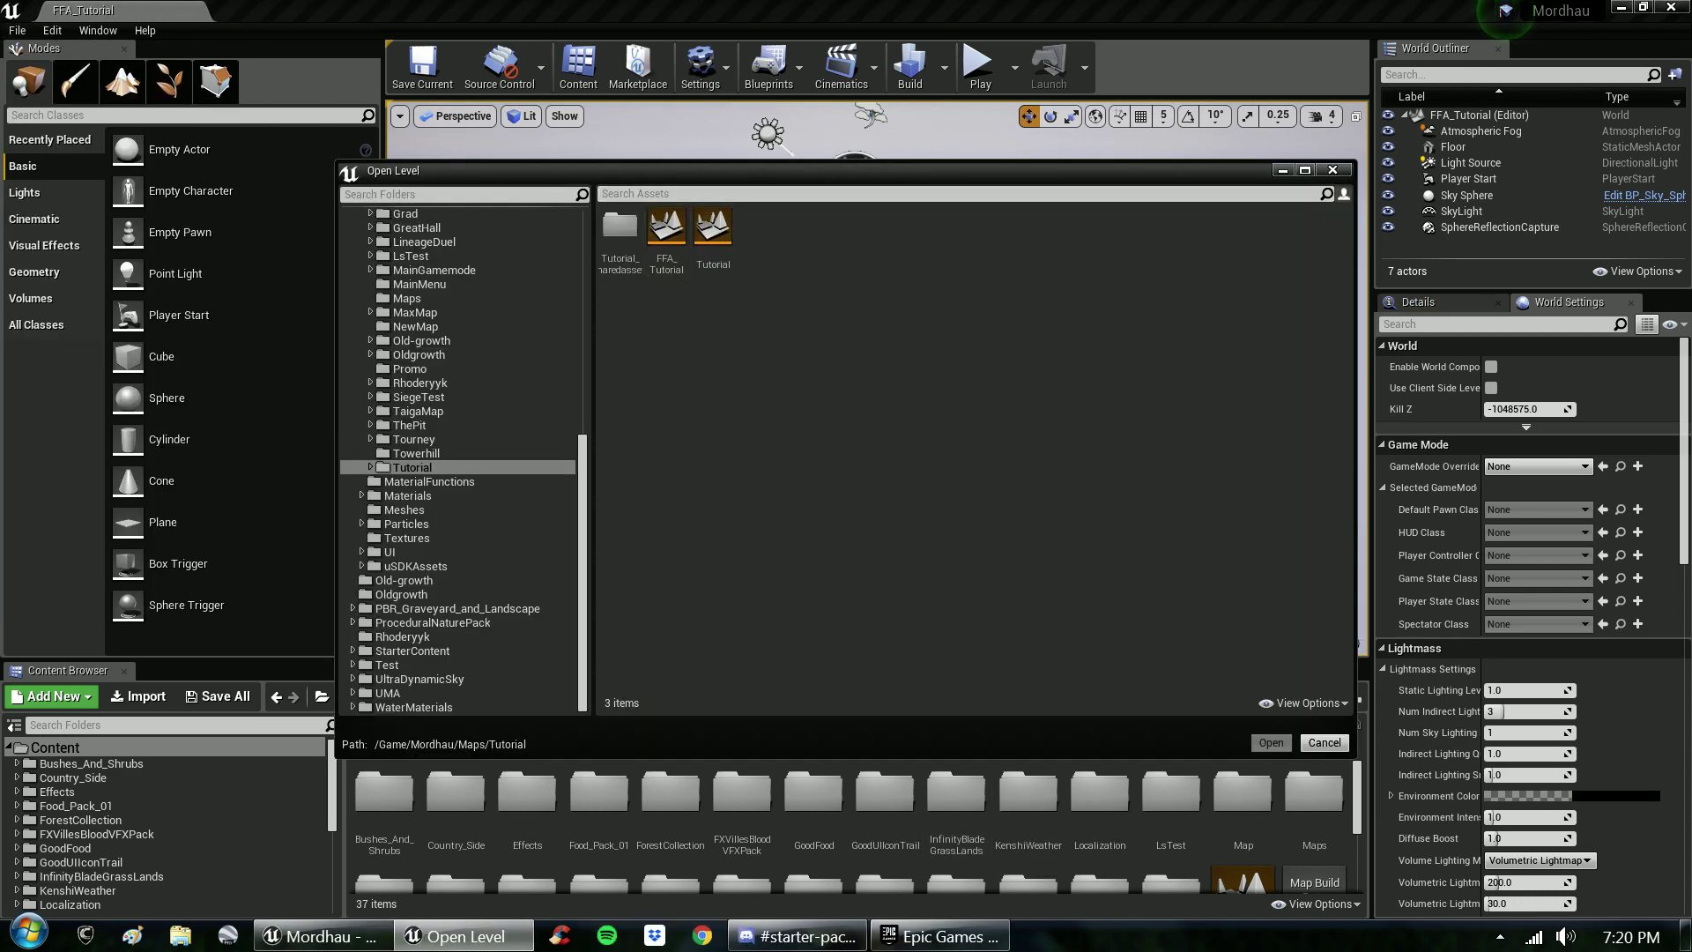
{"action": "left_click", "coordinate": [712, 234]}
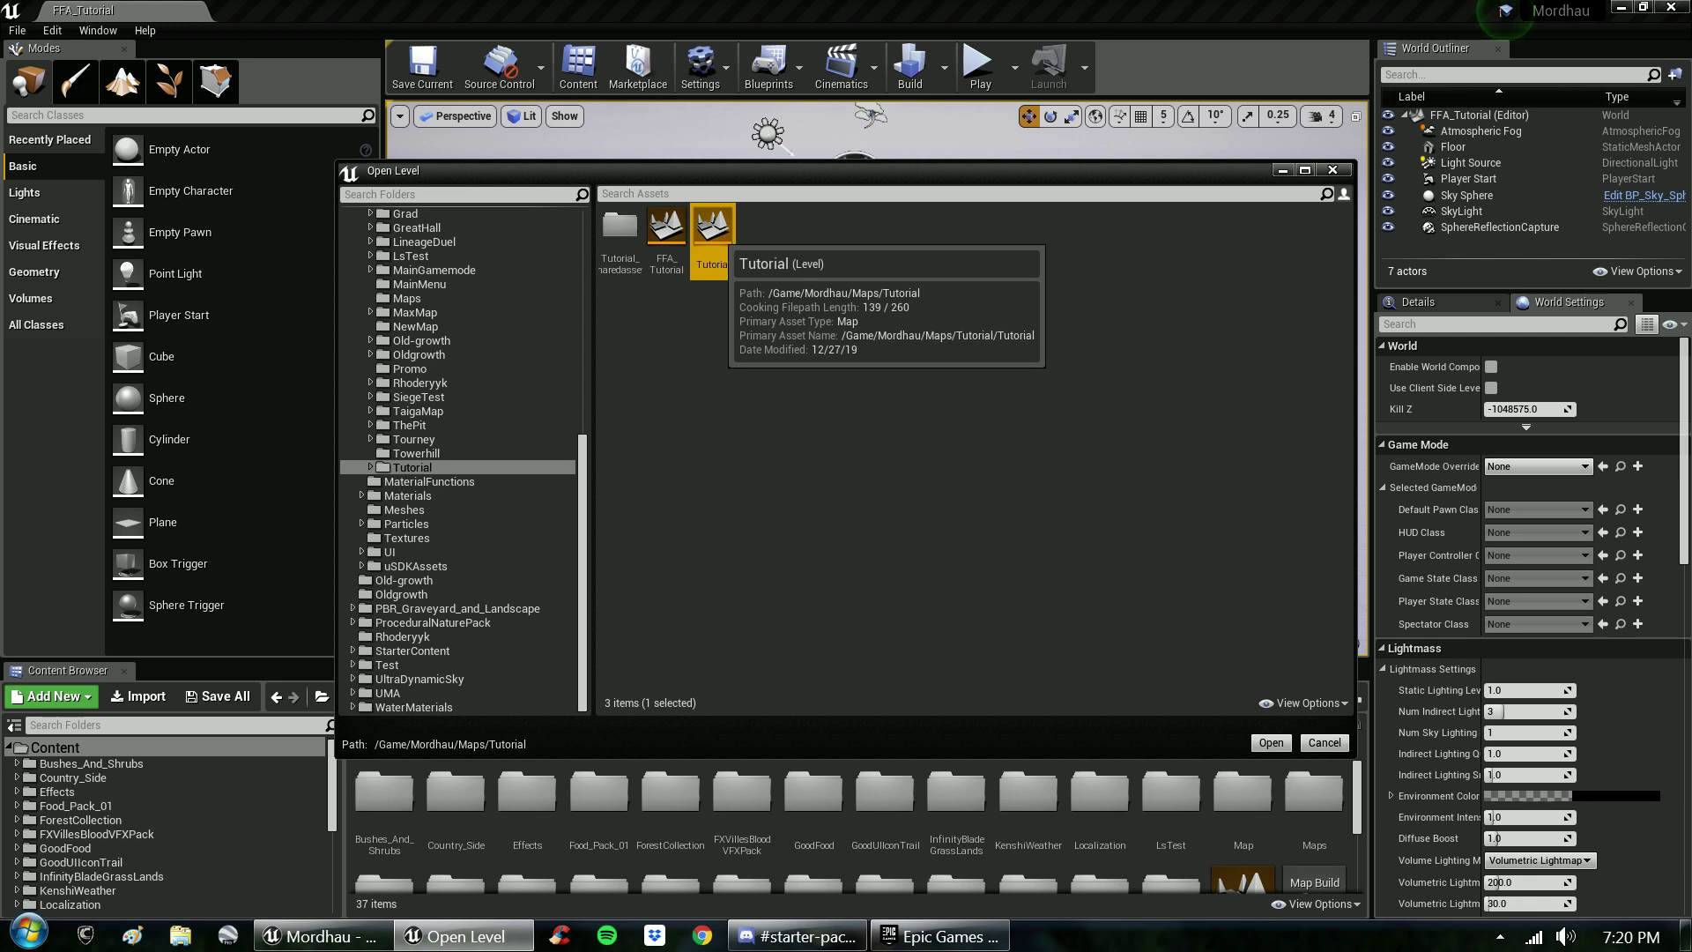
{"action": "right_click", "coordinate": [714, 252]}
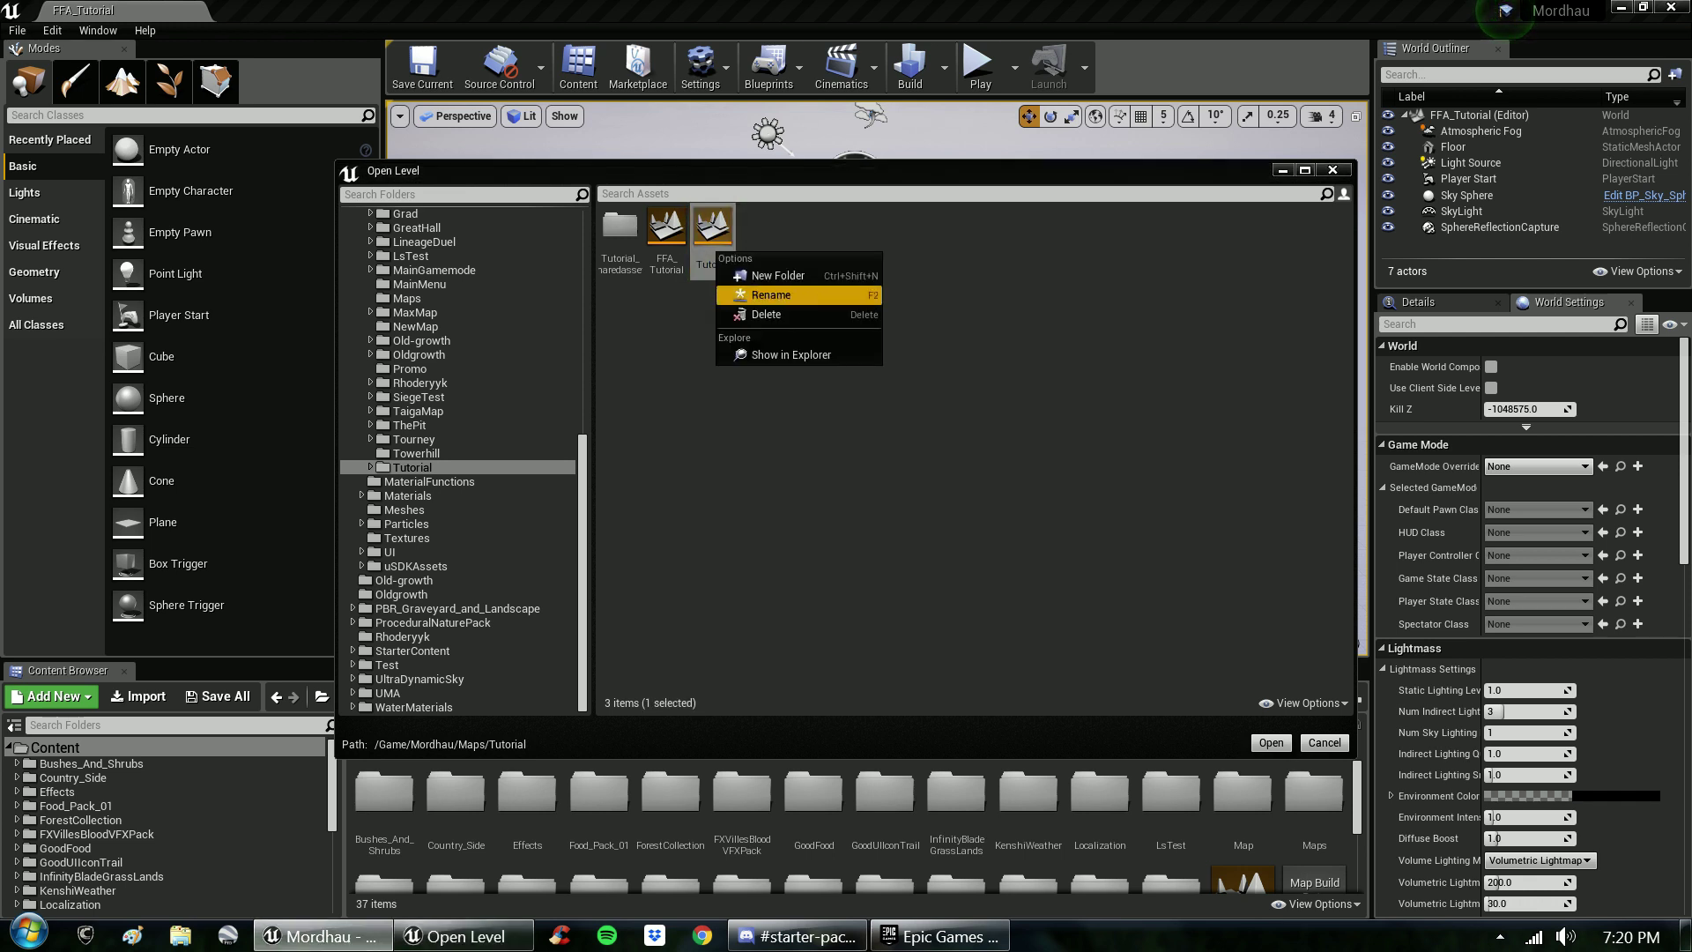
{"action": "left_click", "coordinate": [767, 314]}
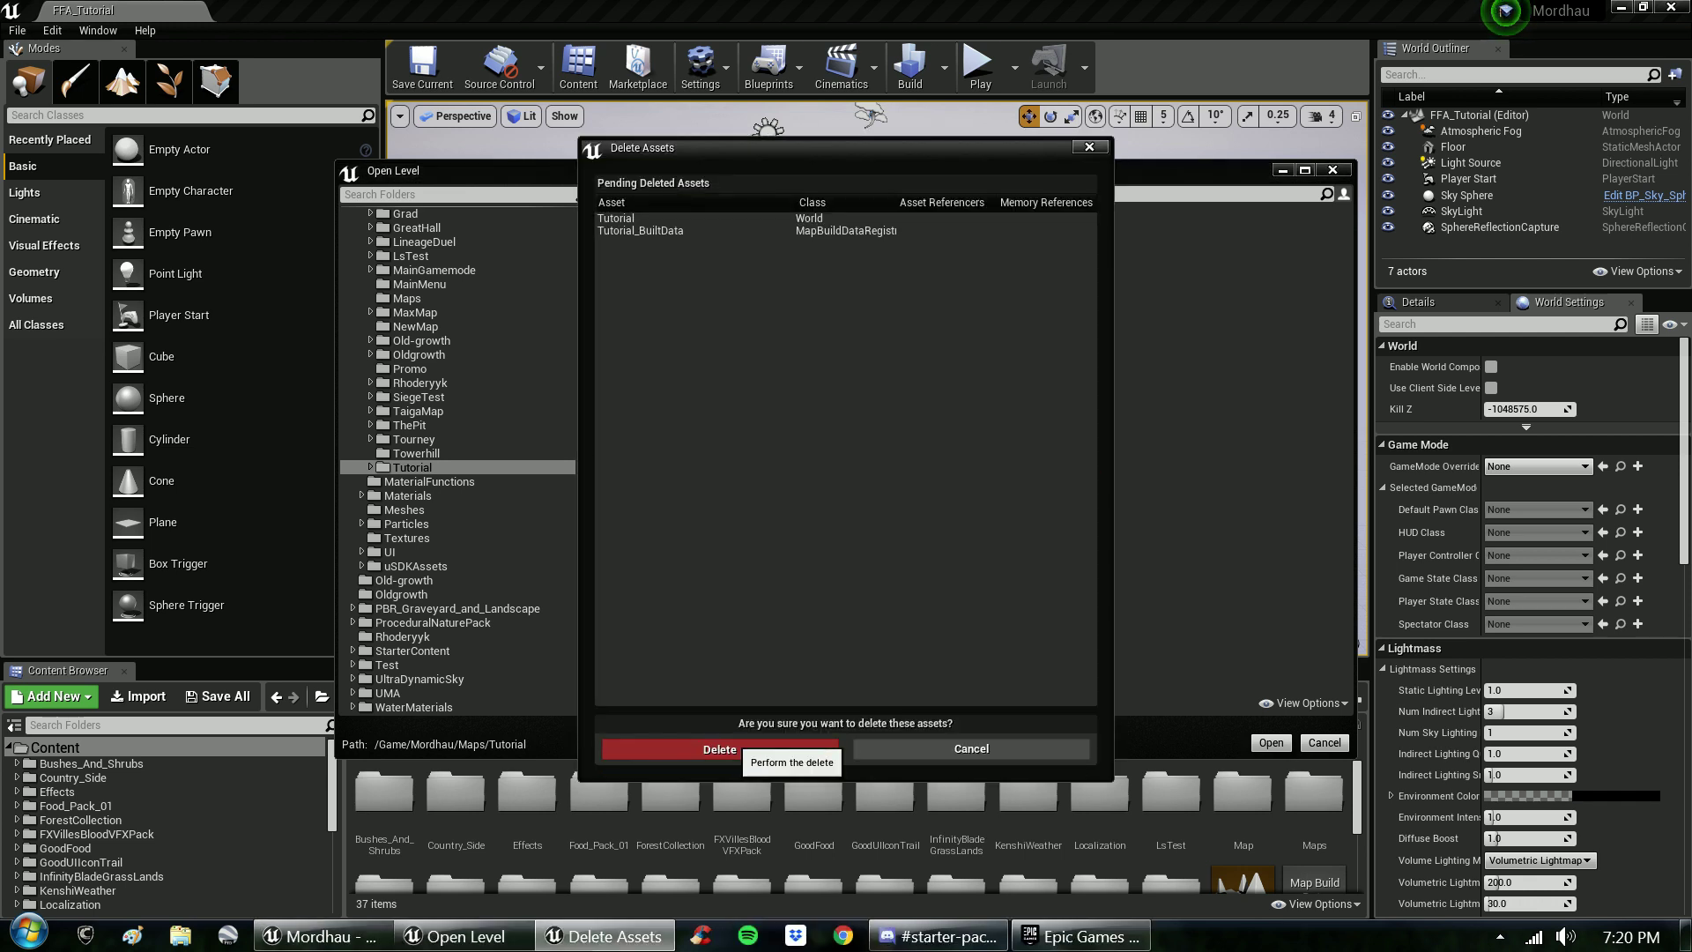
{"action": "left_click", "coordinate": [723, 749]}
{"action": "key", "text": "XF86AudioRaiseVolume"}
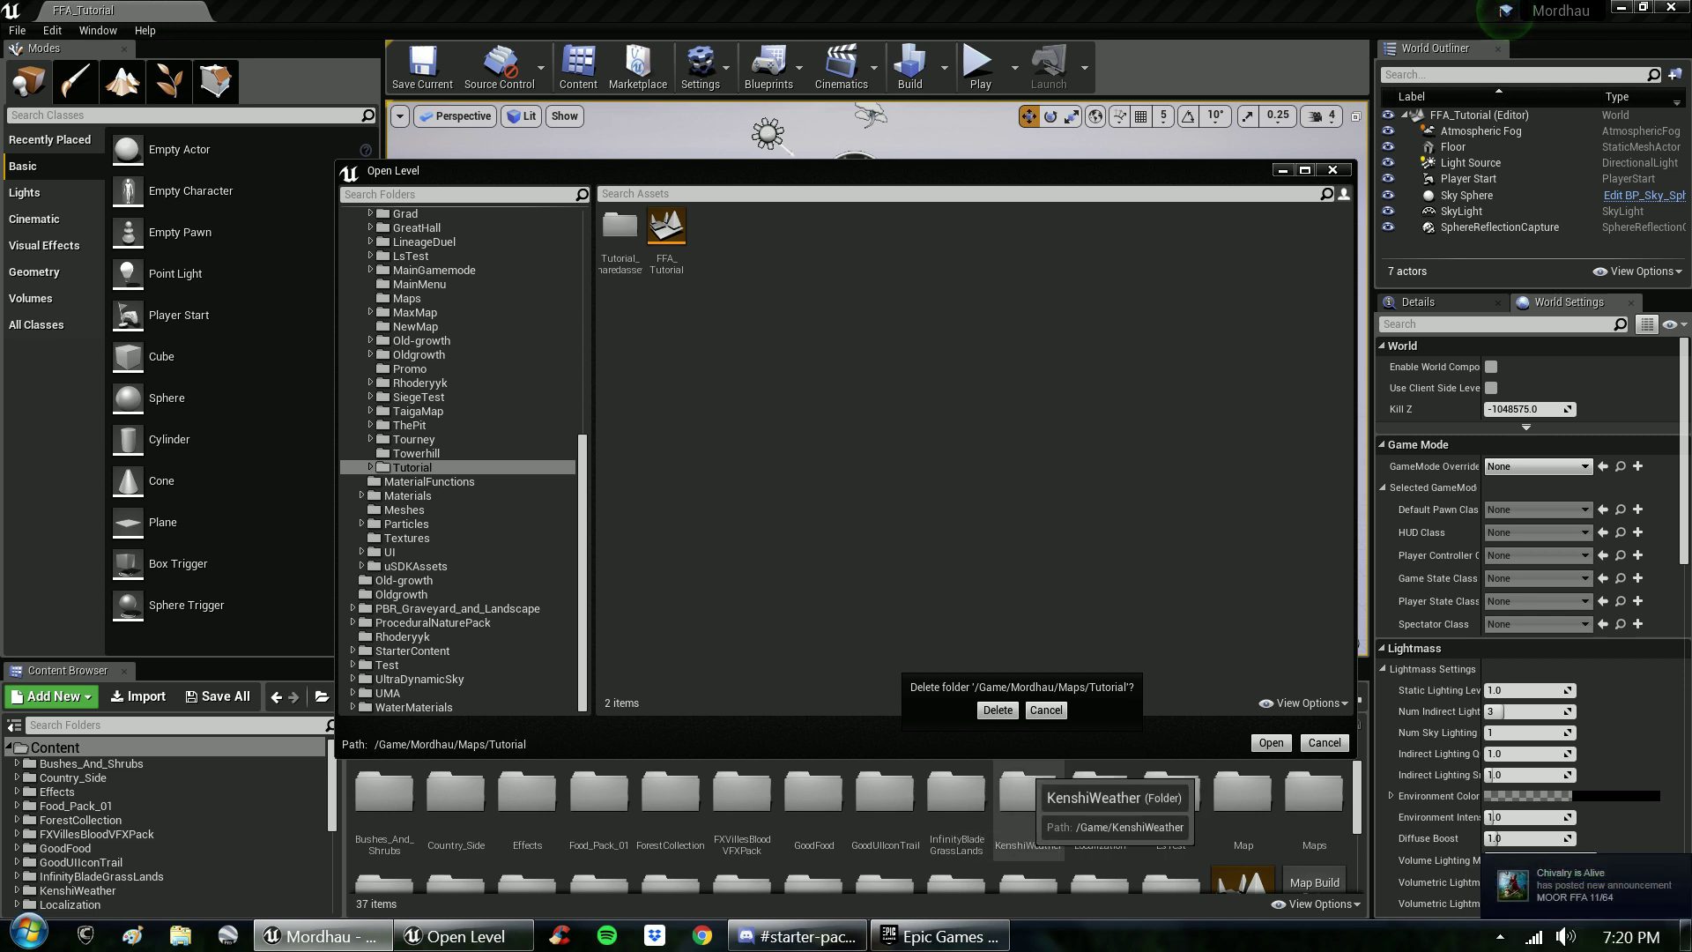
{"action": "left_click", "coordinate": [1045, 709]}
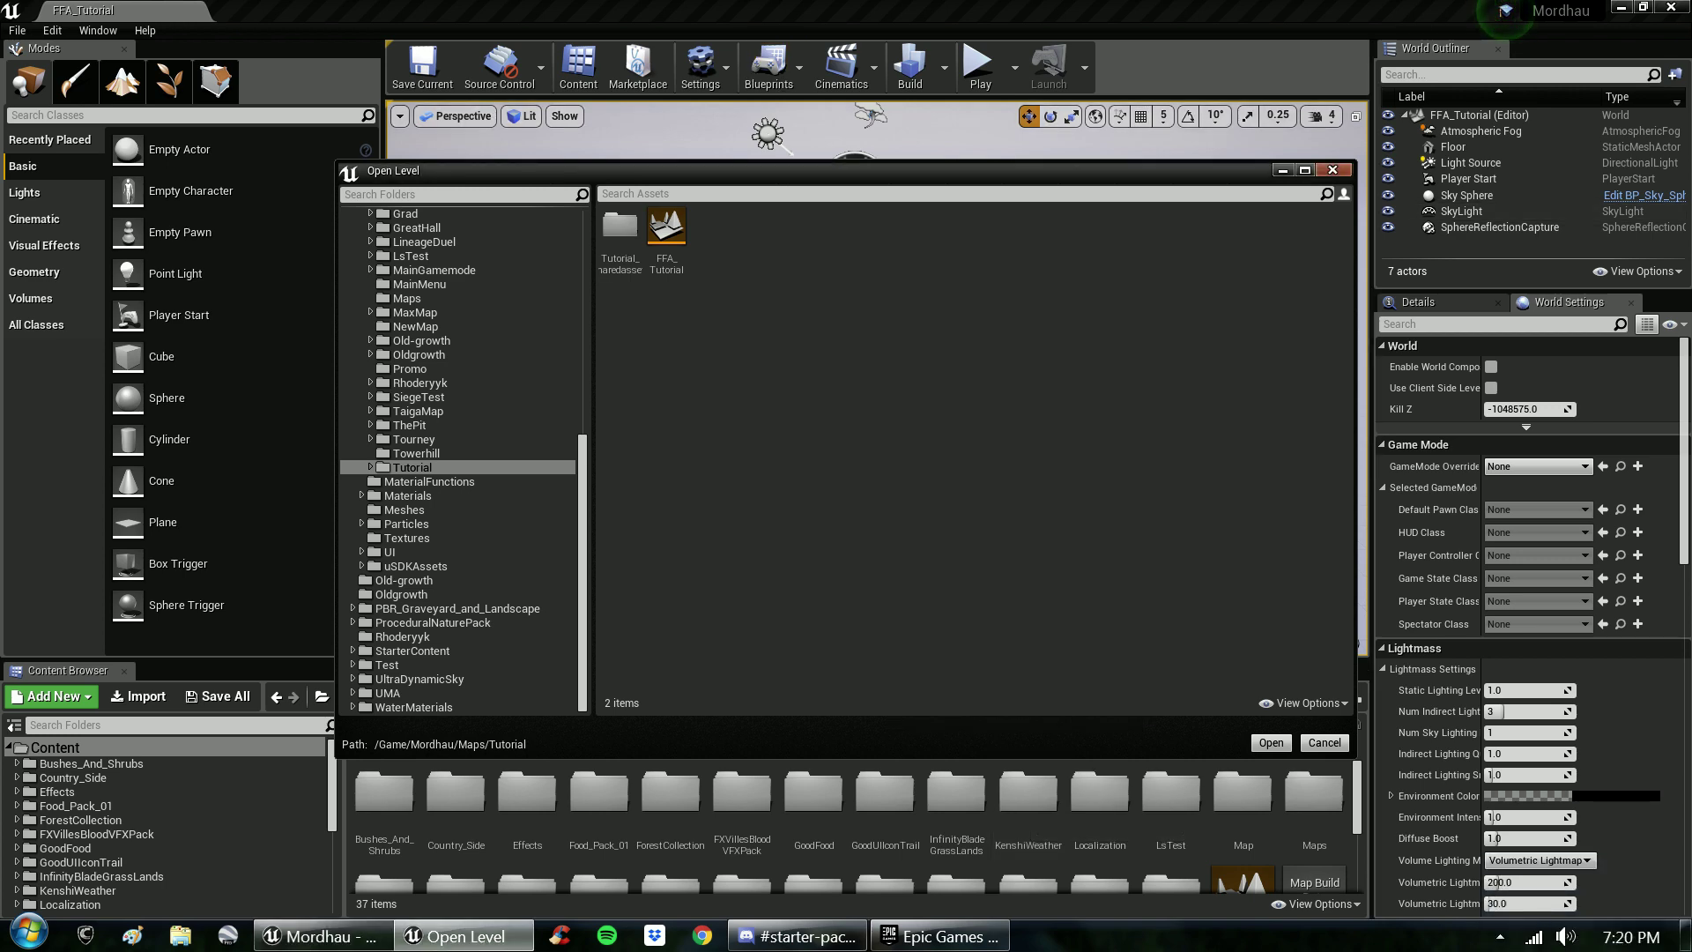
{"action": "key", "text": "Escape"}
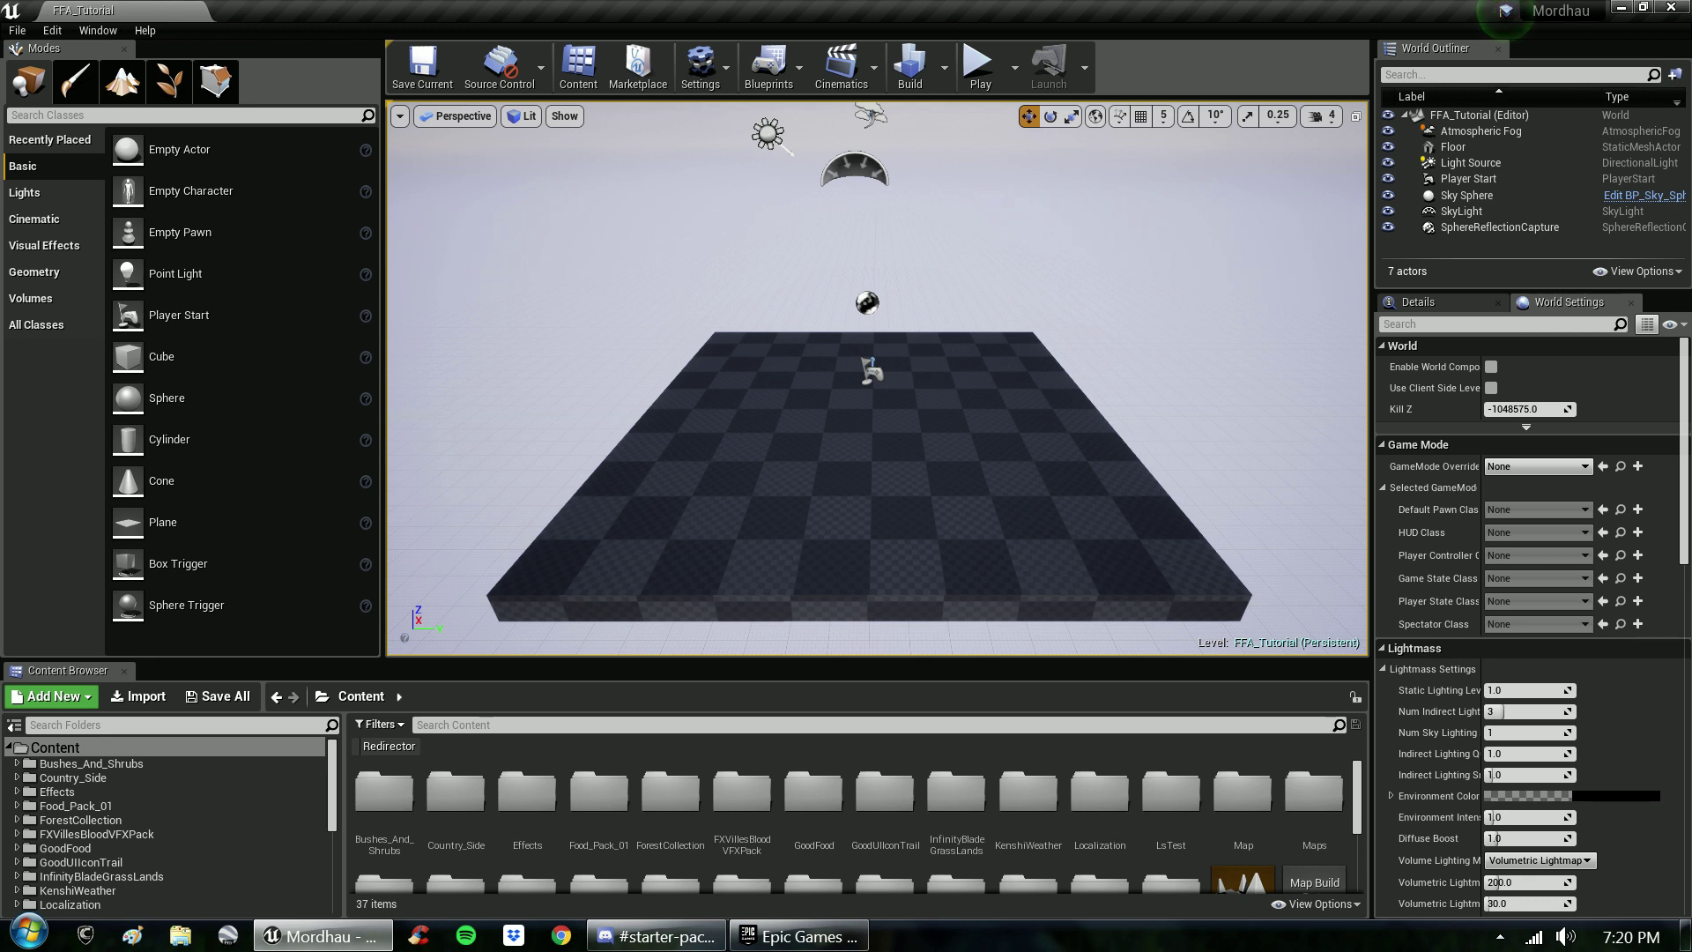
{"action": "key", "text": "XF86AudioRaiseVolume"}
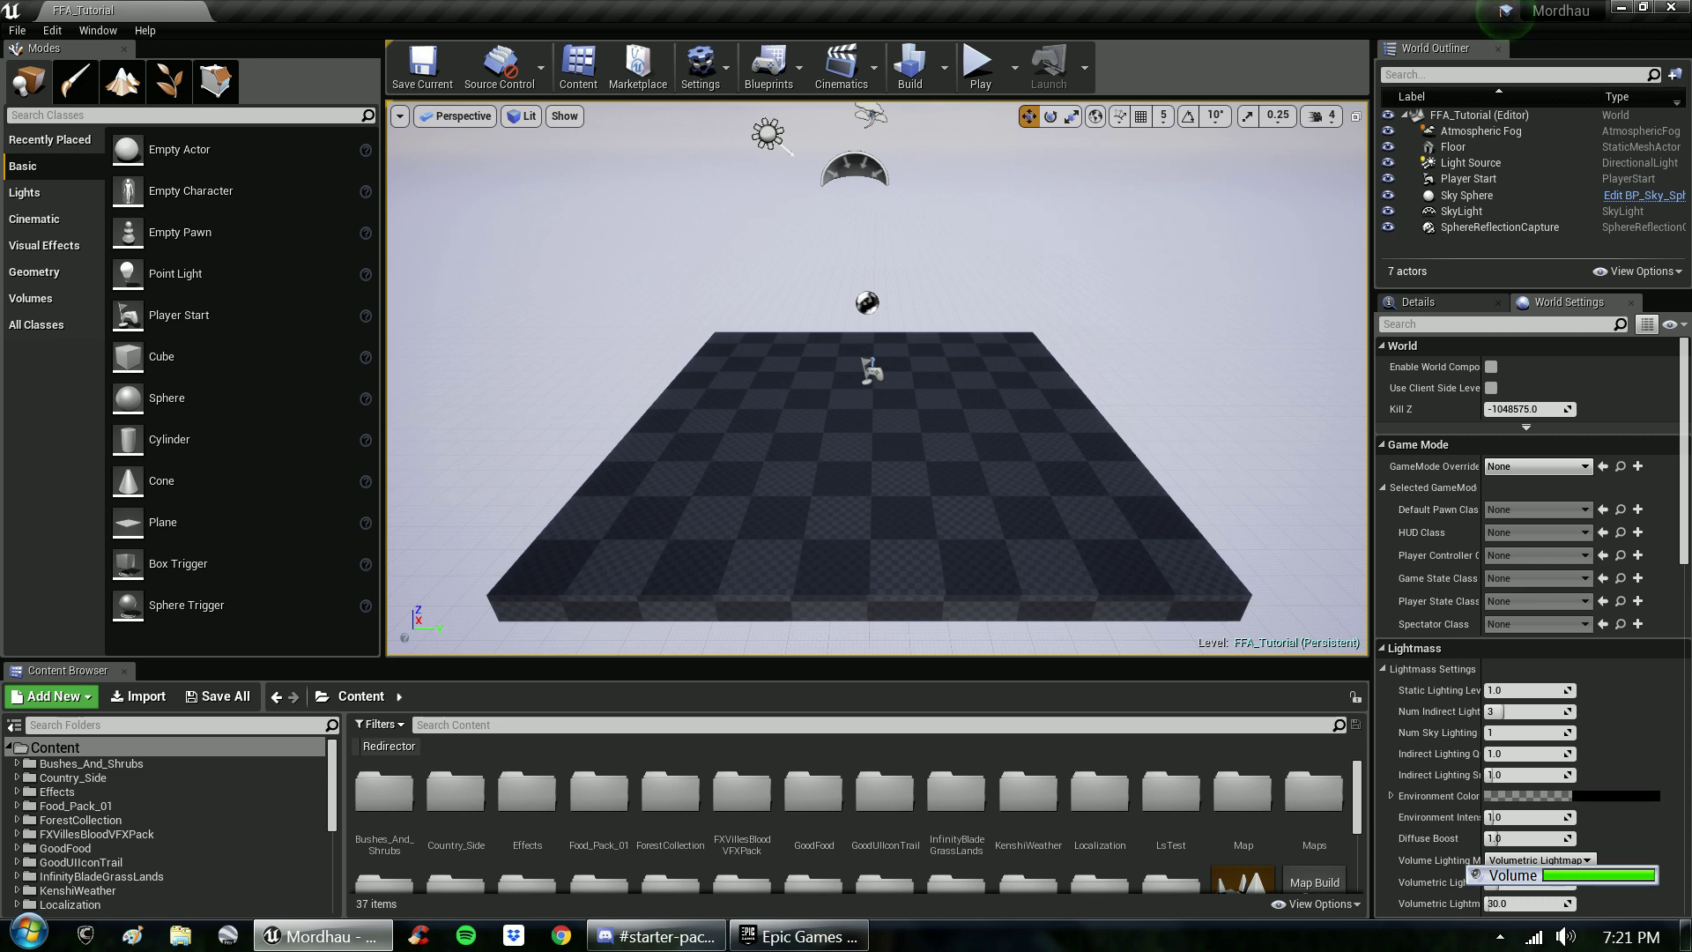
- Switch to Discord and open the Mordhau Unofficial SDK guide document from the guides channel
{"action": "left_click", "coordinate": [655, 935]}
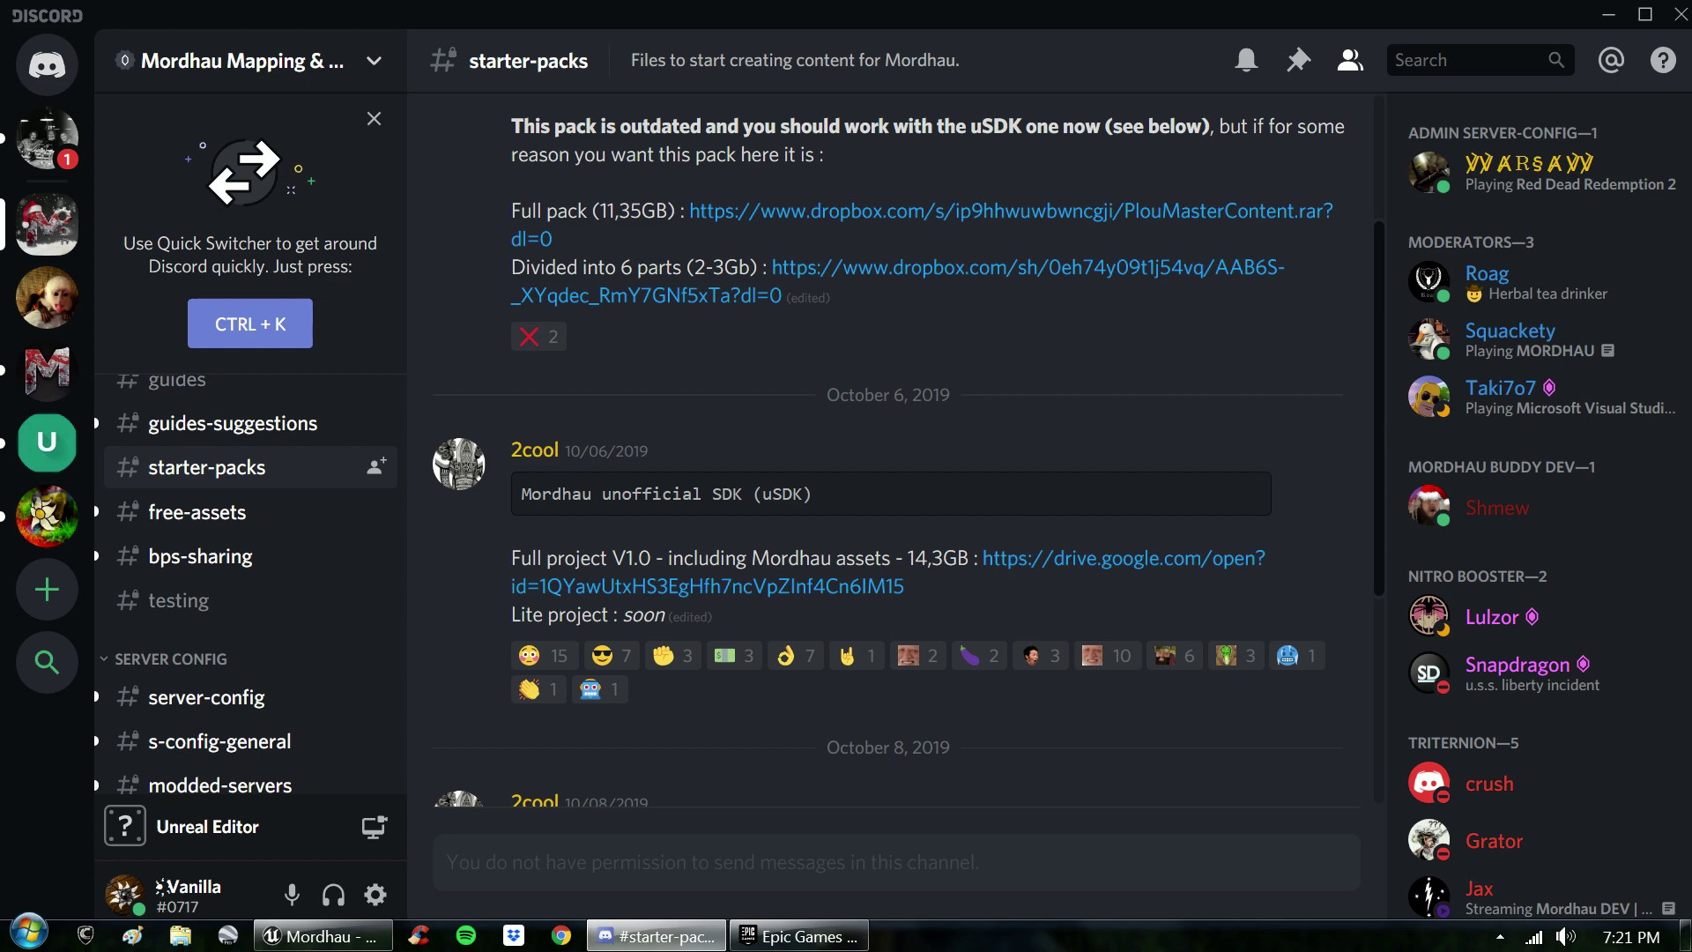
{"action": "scroll", "coordinate": [251, 509], "scroll_direction": "up", "scroll_amount": 2}
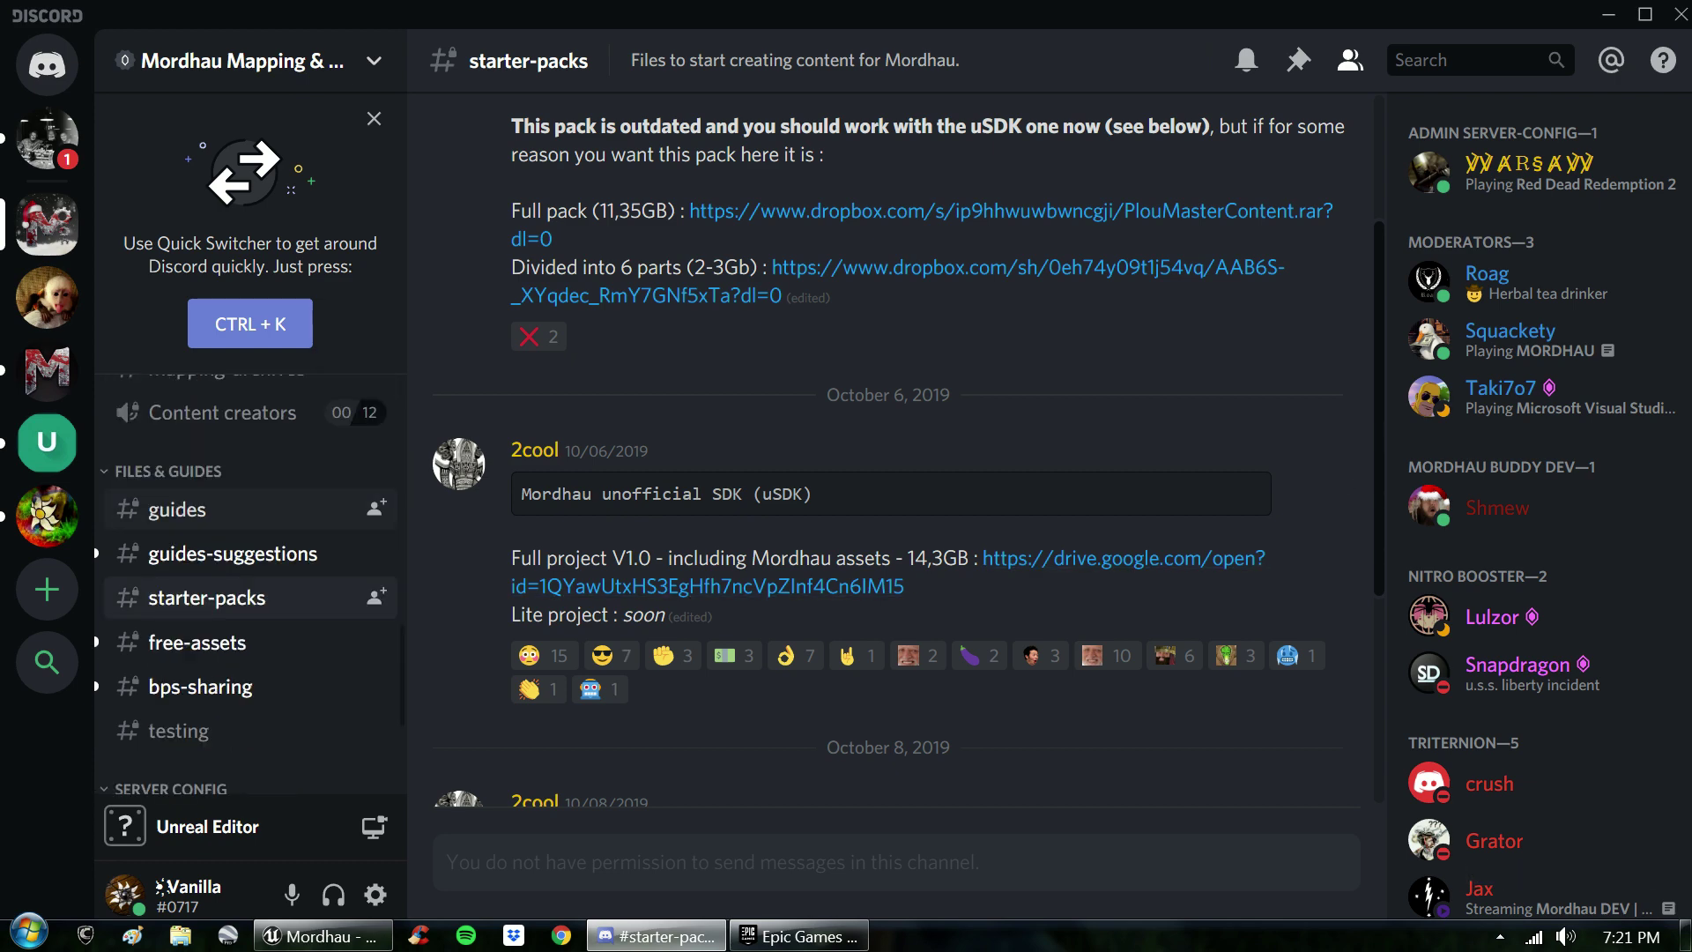
{"action": "left_click", "coordinate": [251, 510]}
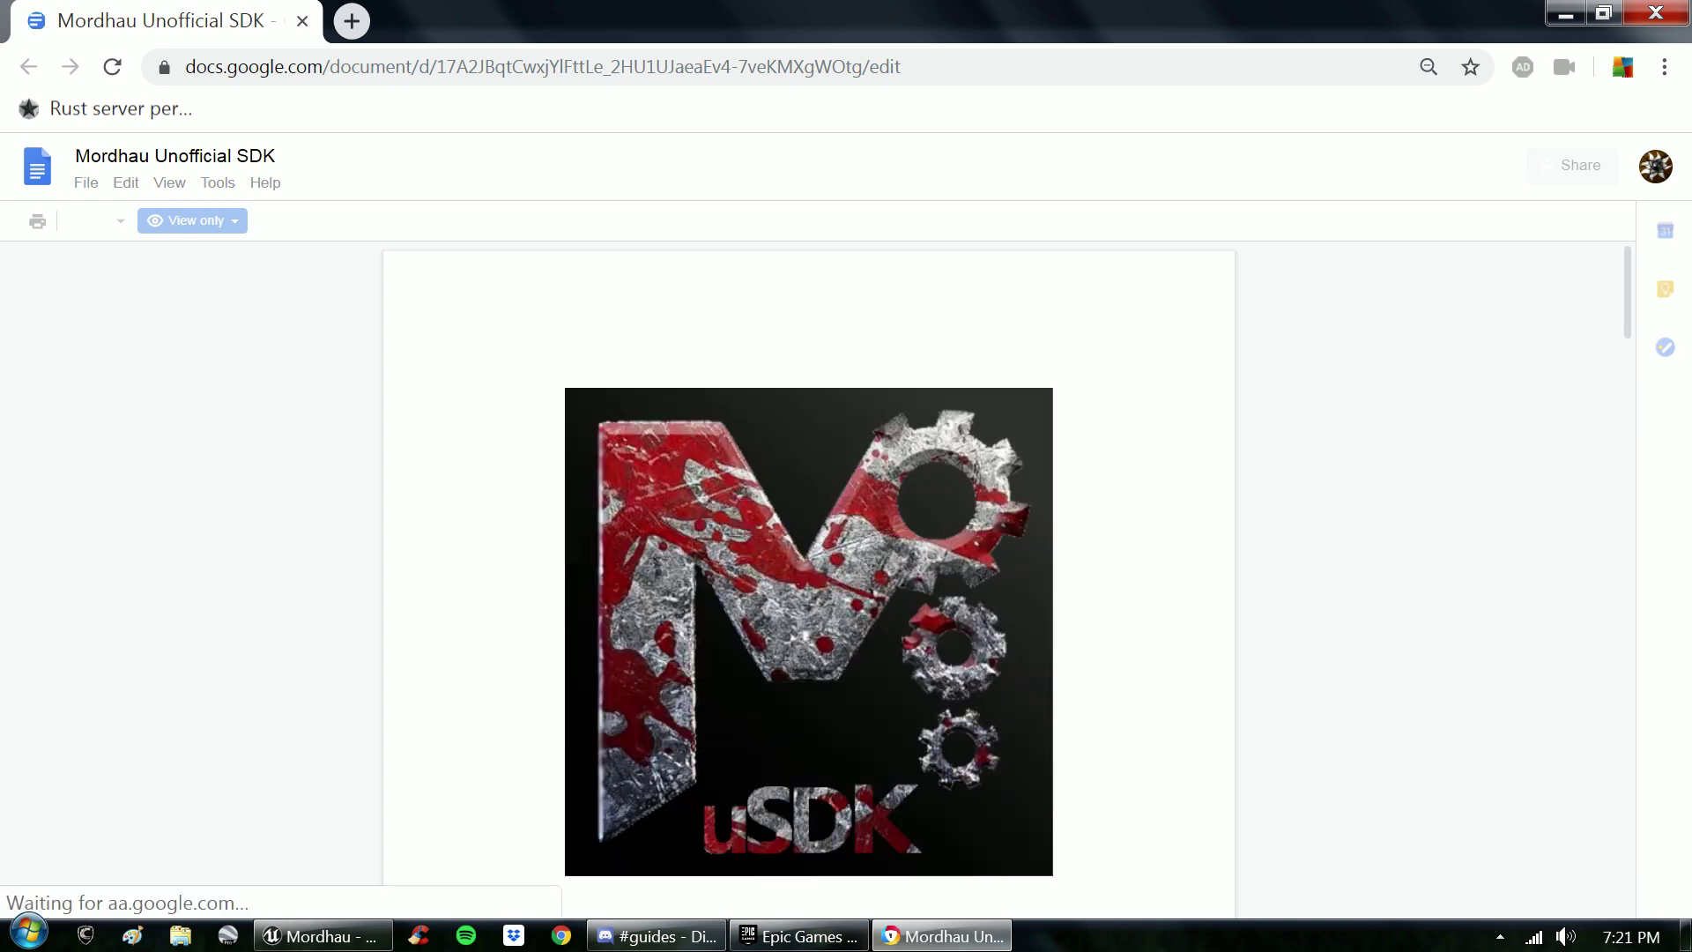
- Look through the Mordhau Unofficial SDK guide from its contents page to the 2.1 Installation section
{"action": "scroll", "coordinate": [808, 578], "scroll_direction": "down", "scroll_amount": 6}
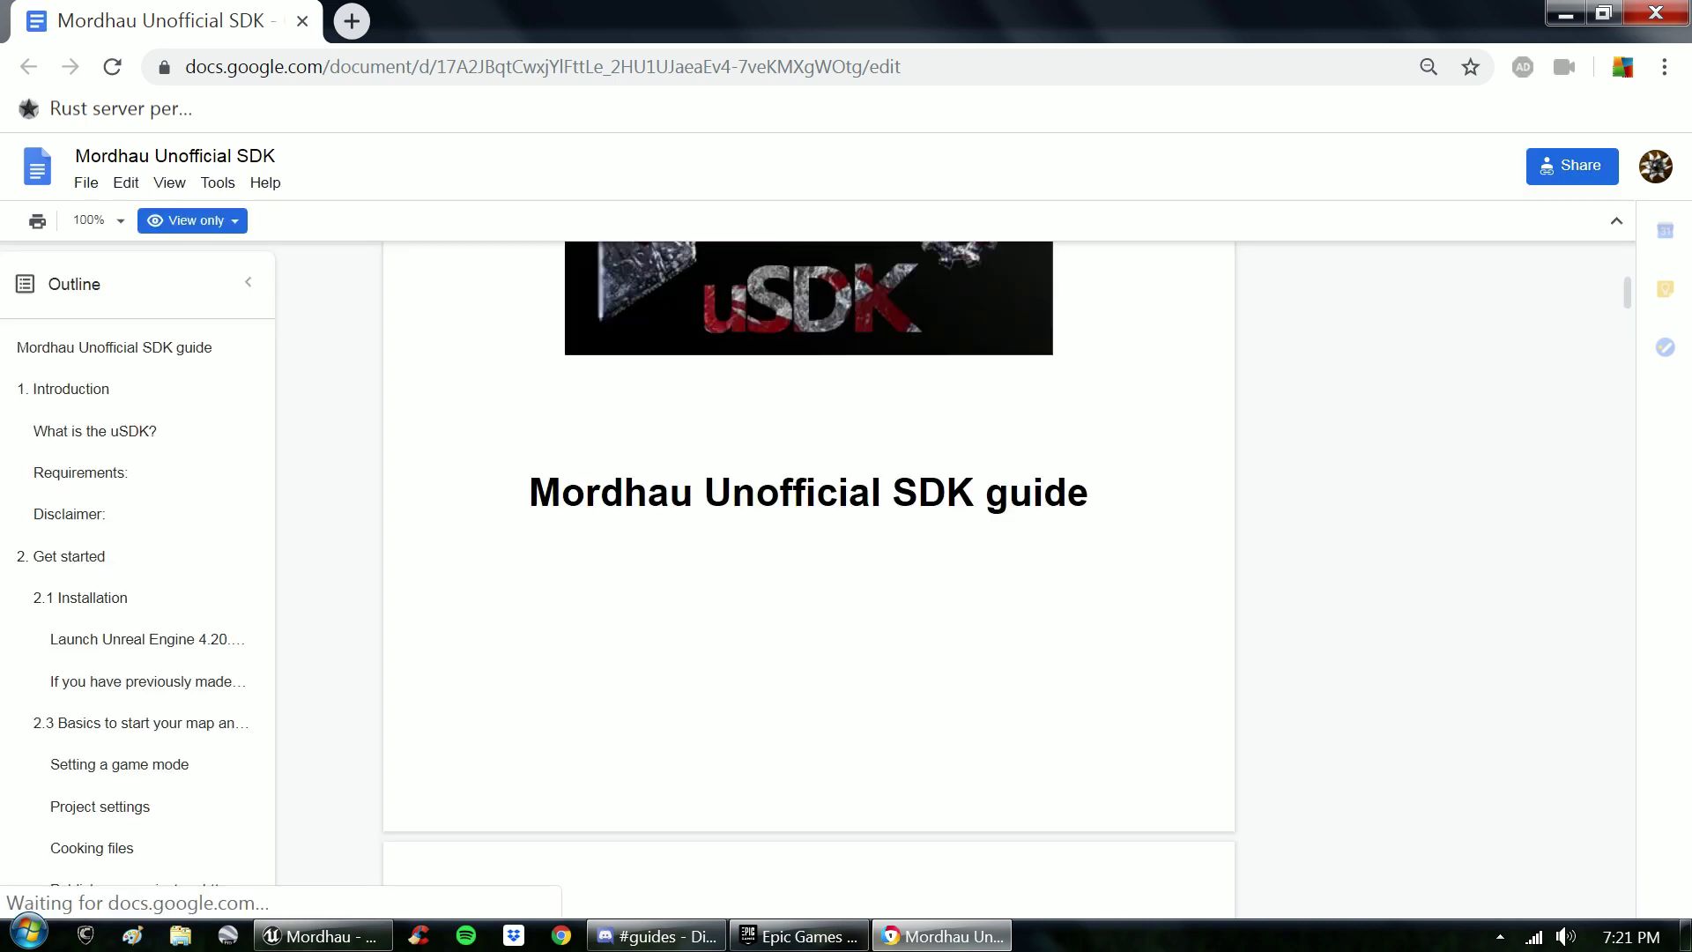
{"action": "scroll", "coordinate": [808, 579], "scroll_direction": "down", "scroll_amount": 7}
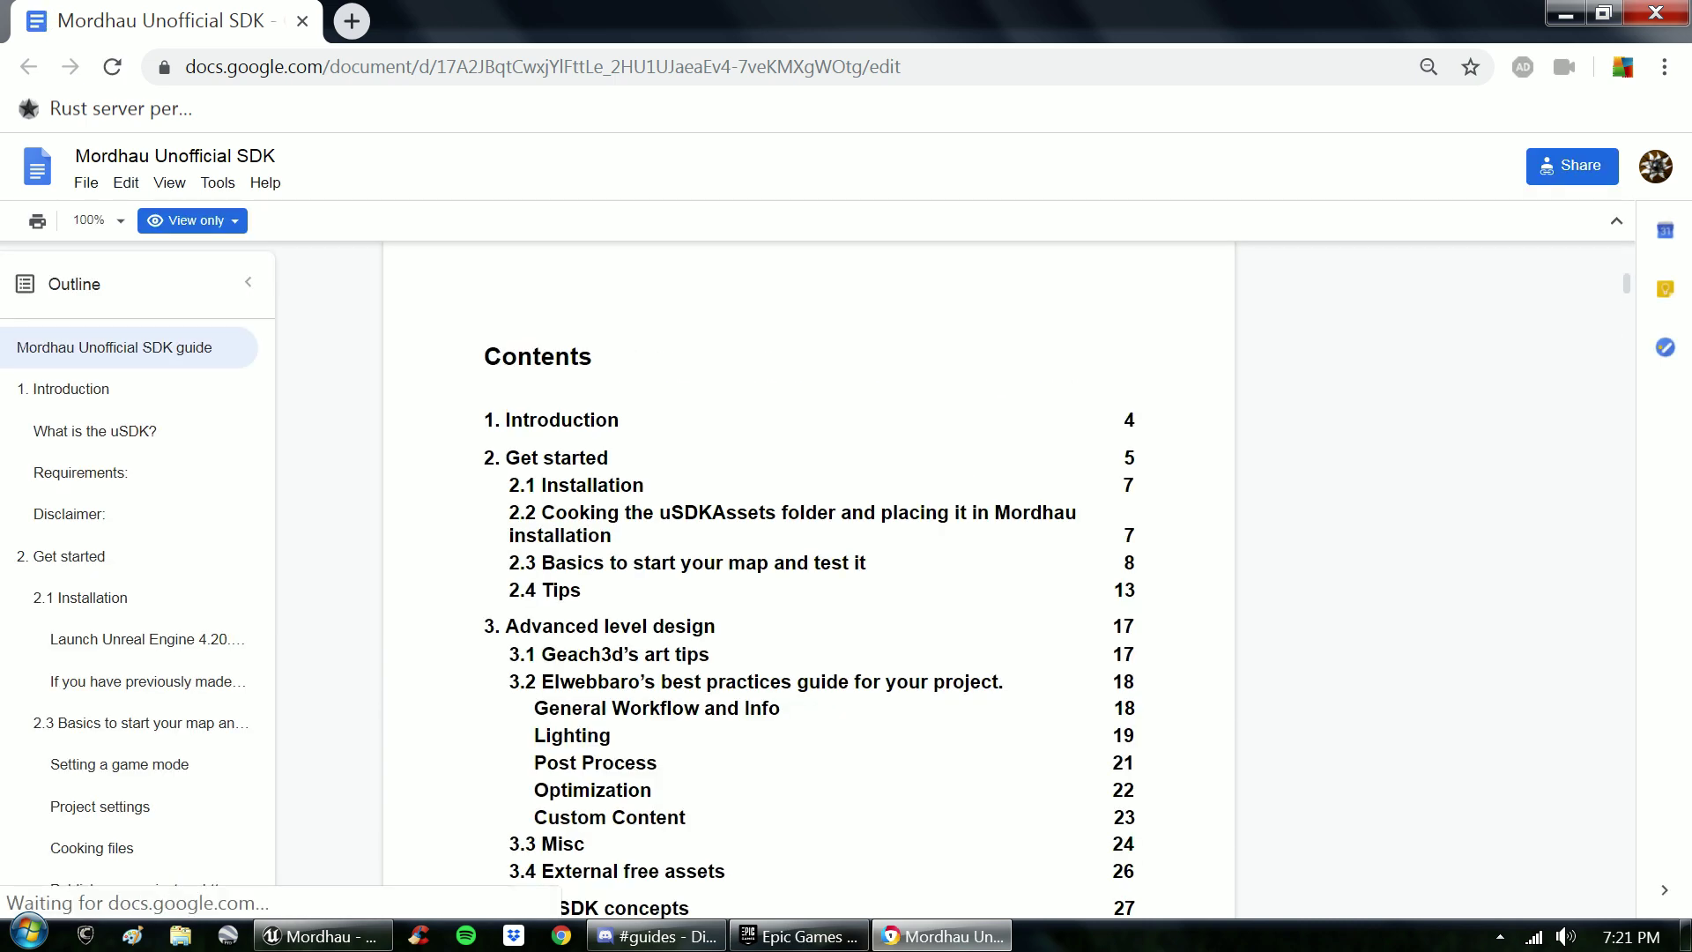
{"action": "scroll", "coordinate": [809, 529], "scroll_direction": "down", "scroll_amount": 15}
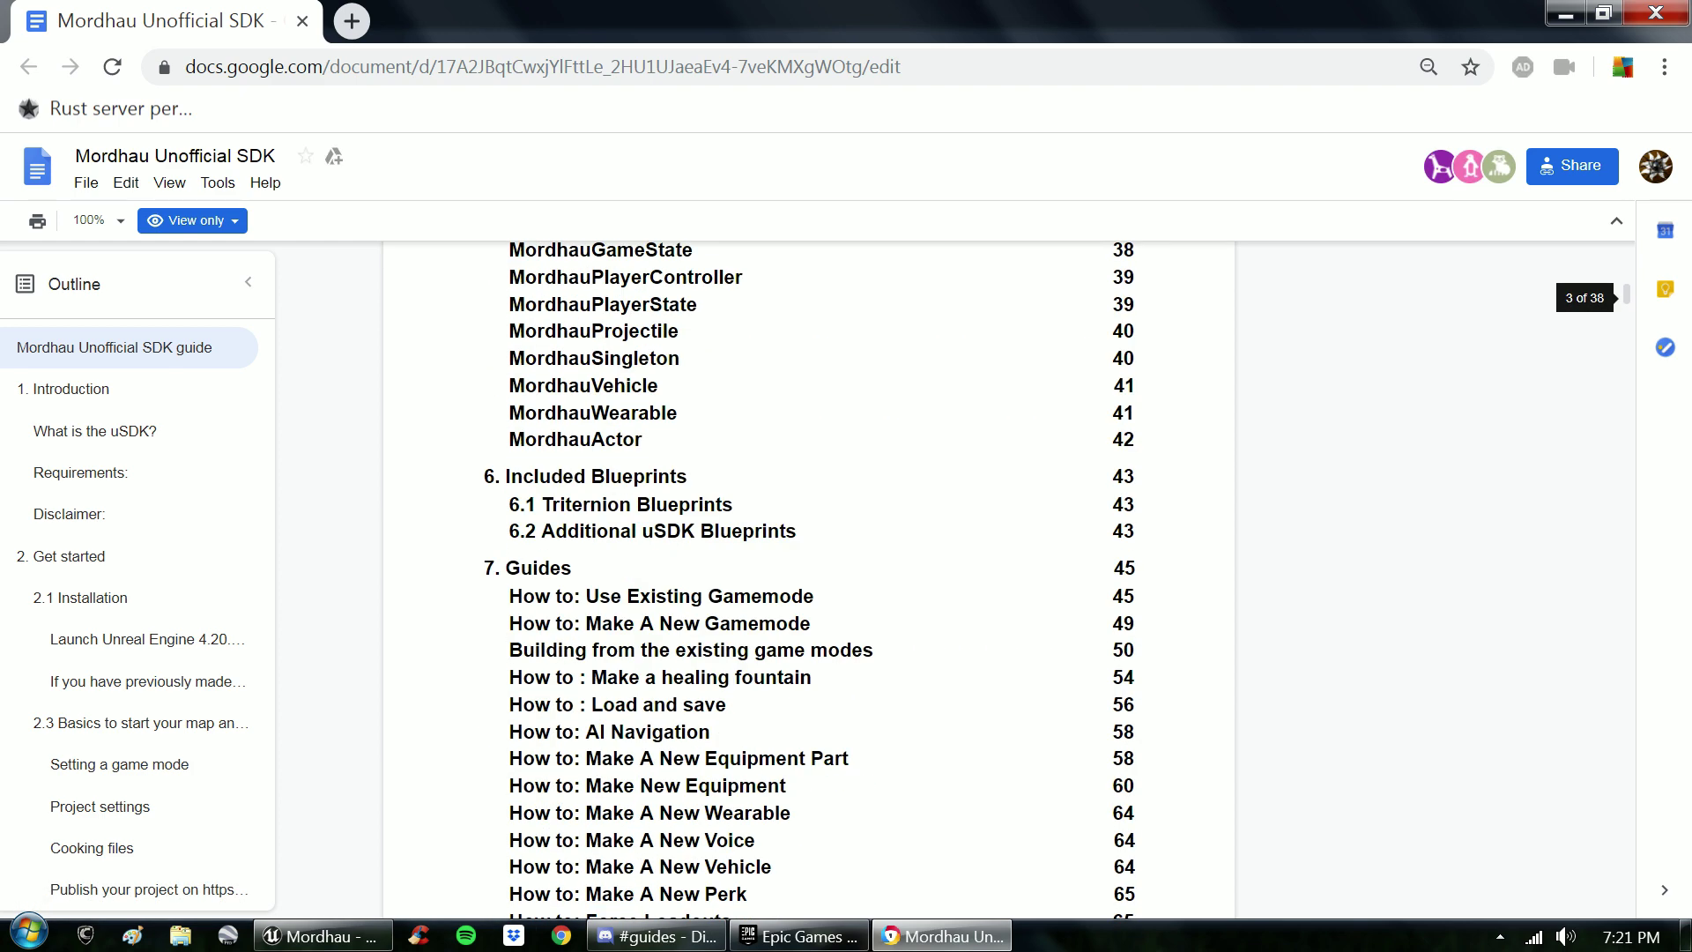
{"action": "scroll", "coordinate": [808, 573], "scroll_direction": "down", "scroll_amount": 20}
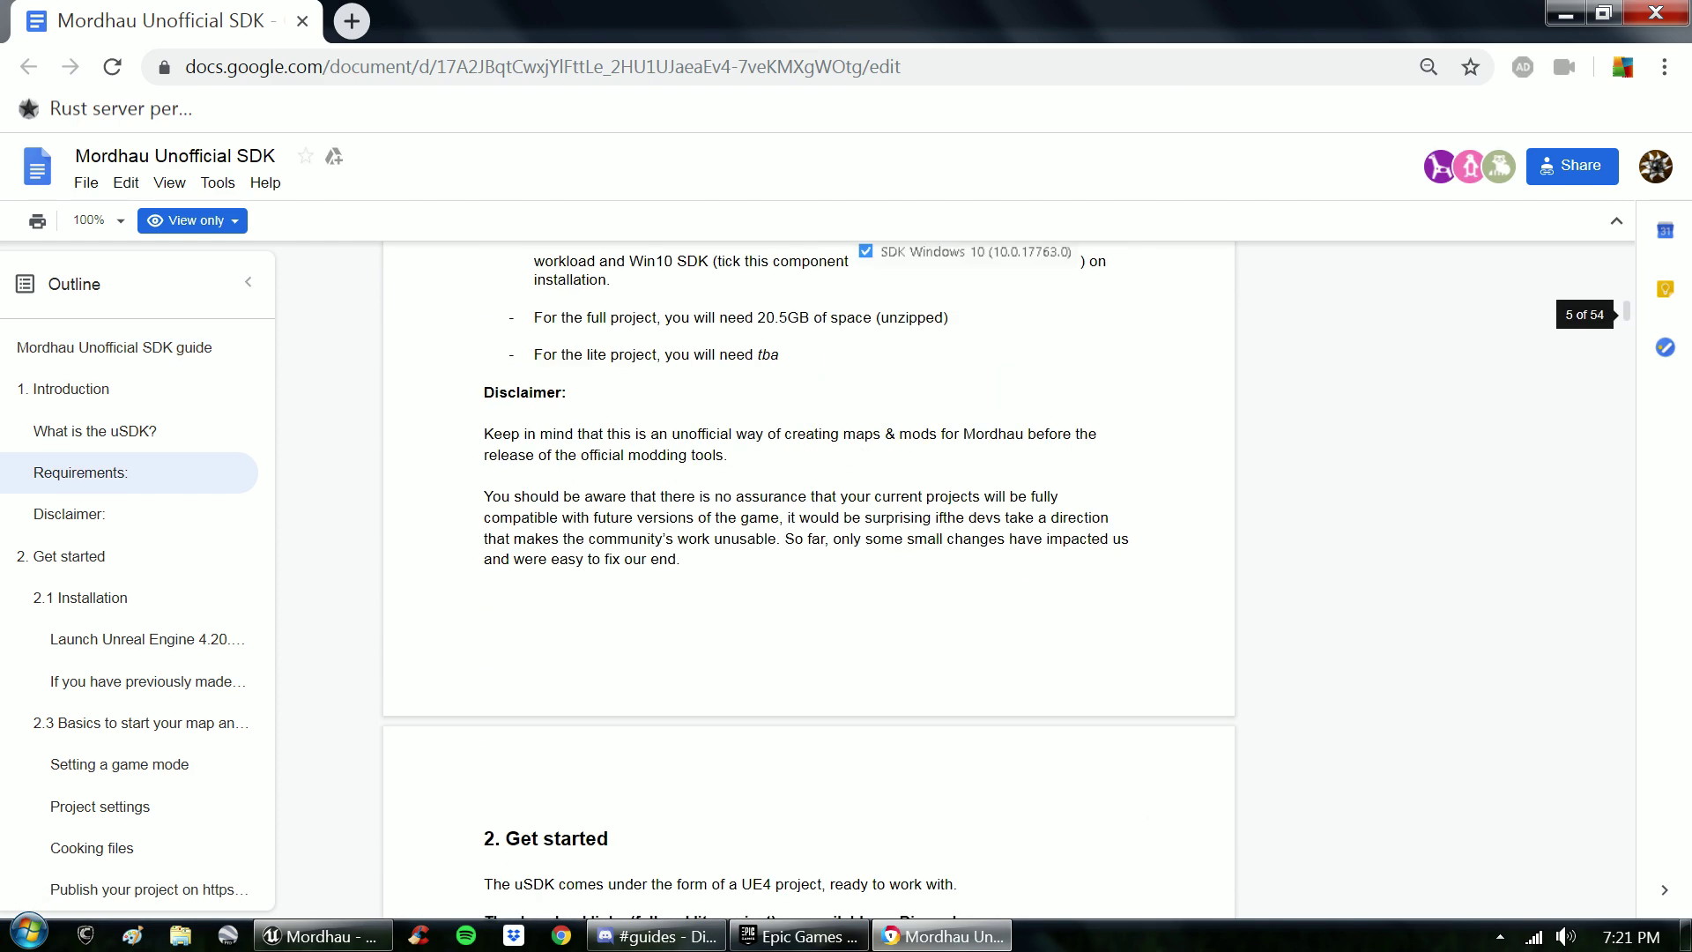
{"action": "scroll", "coordinate": [809, 573], "scroll_direction": "up", "scroll_amount": 4}
{"action": "scroll", "coordinate": [809, 573], "scroll_direction": "down", "scroll_amount": 6}
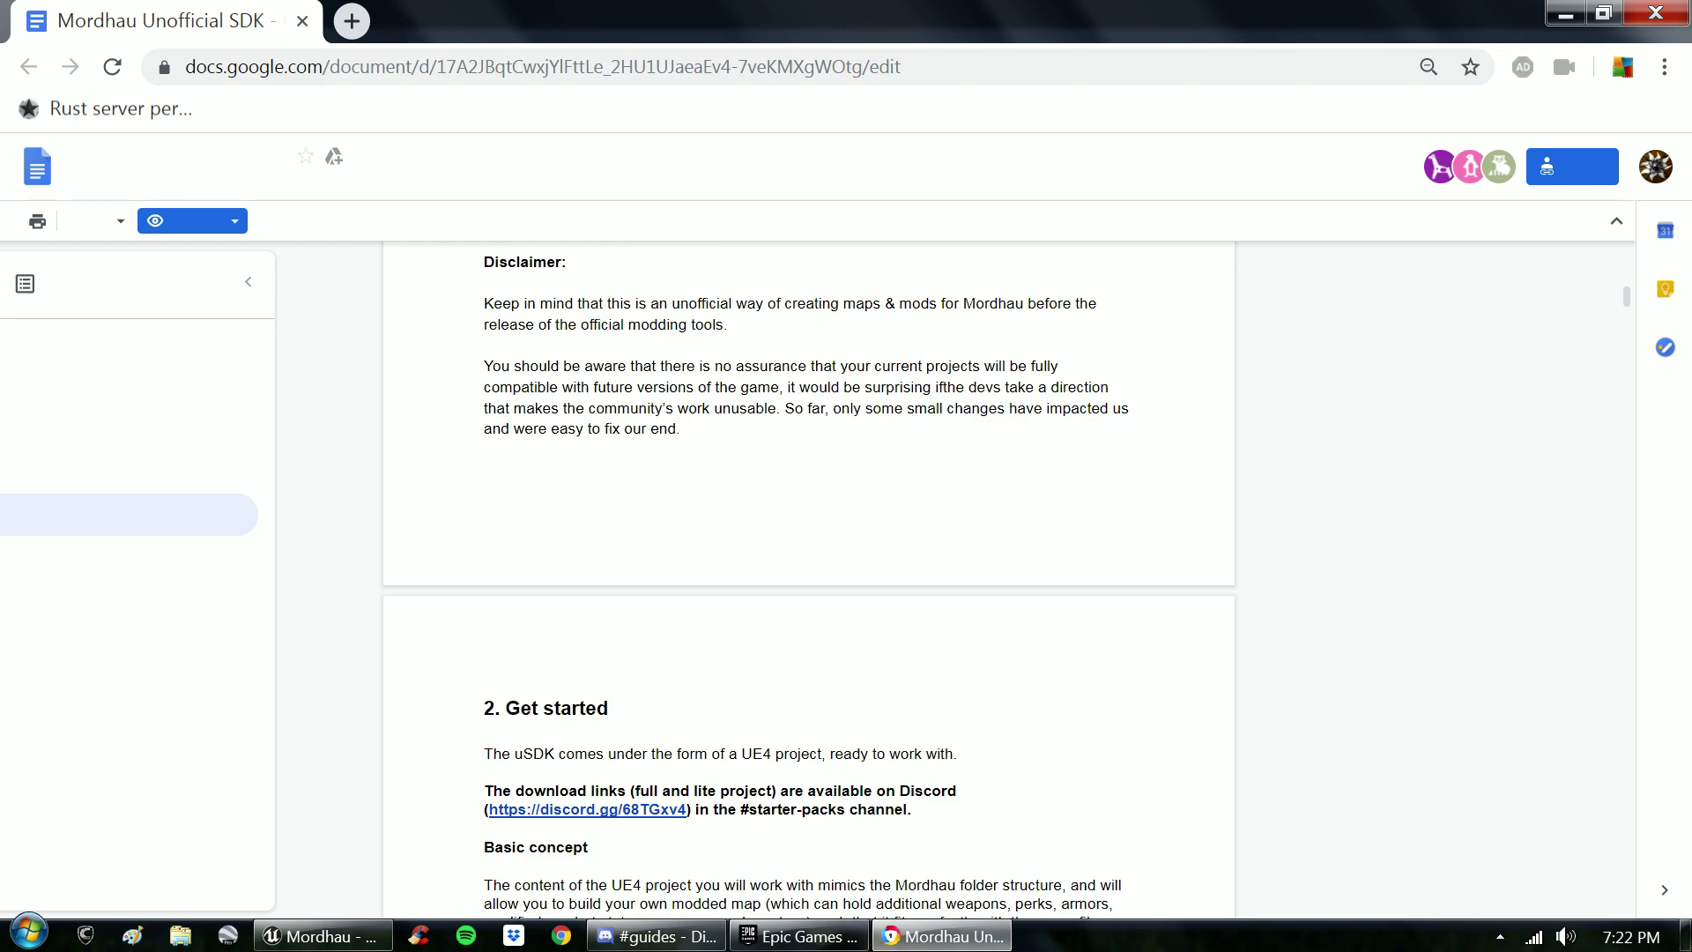
{"action": "scroll", "coordinate": [809, 573], "scroll_direction": "down", "scroll_amount": 7}
{"action": "scroll", "coordinate": [808, 572], "scroll_direction": "down", "scroll_amount": 8}
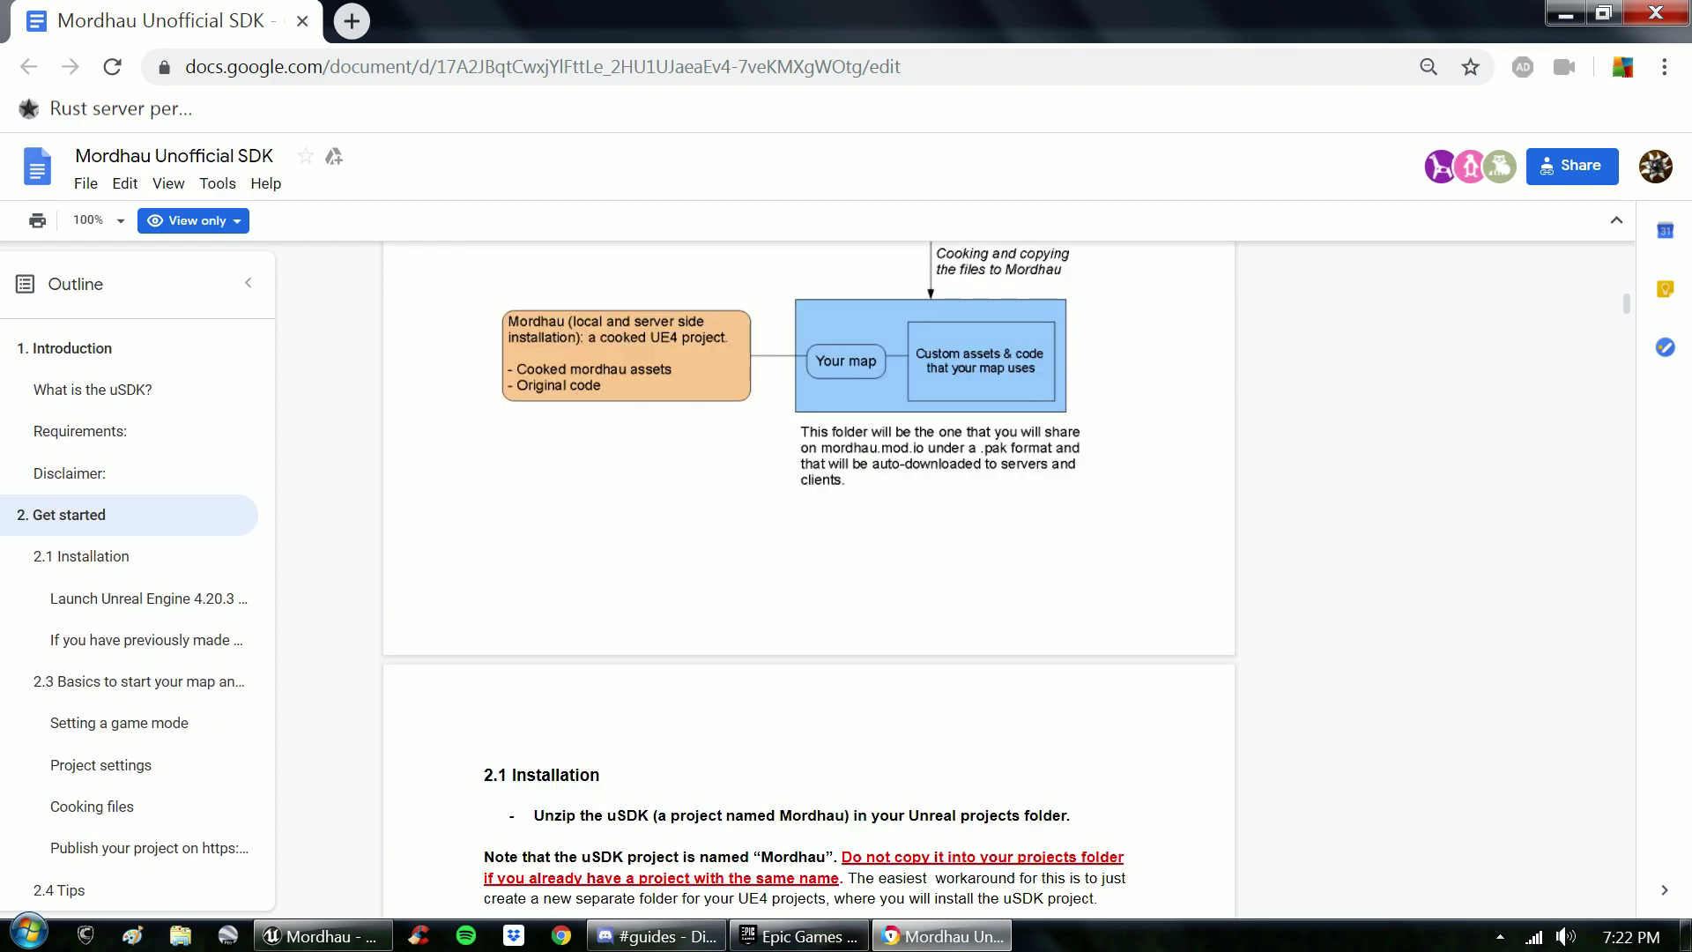
{"action": "scroll", "coordinate": [809, 572], "scroll_direction": "down", "scroll_amount": 6}
{"action": "scroll", "coordinate": [809, 573], "scroll_direction": "down", "scroll_amount": 5}
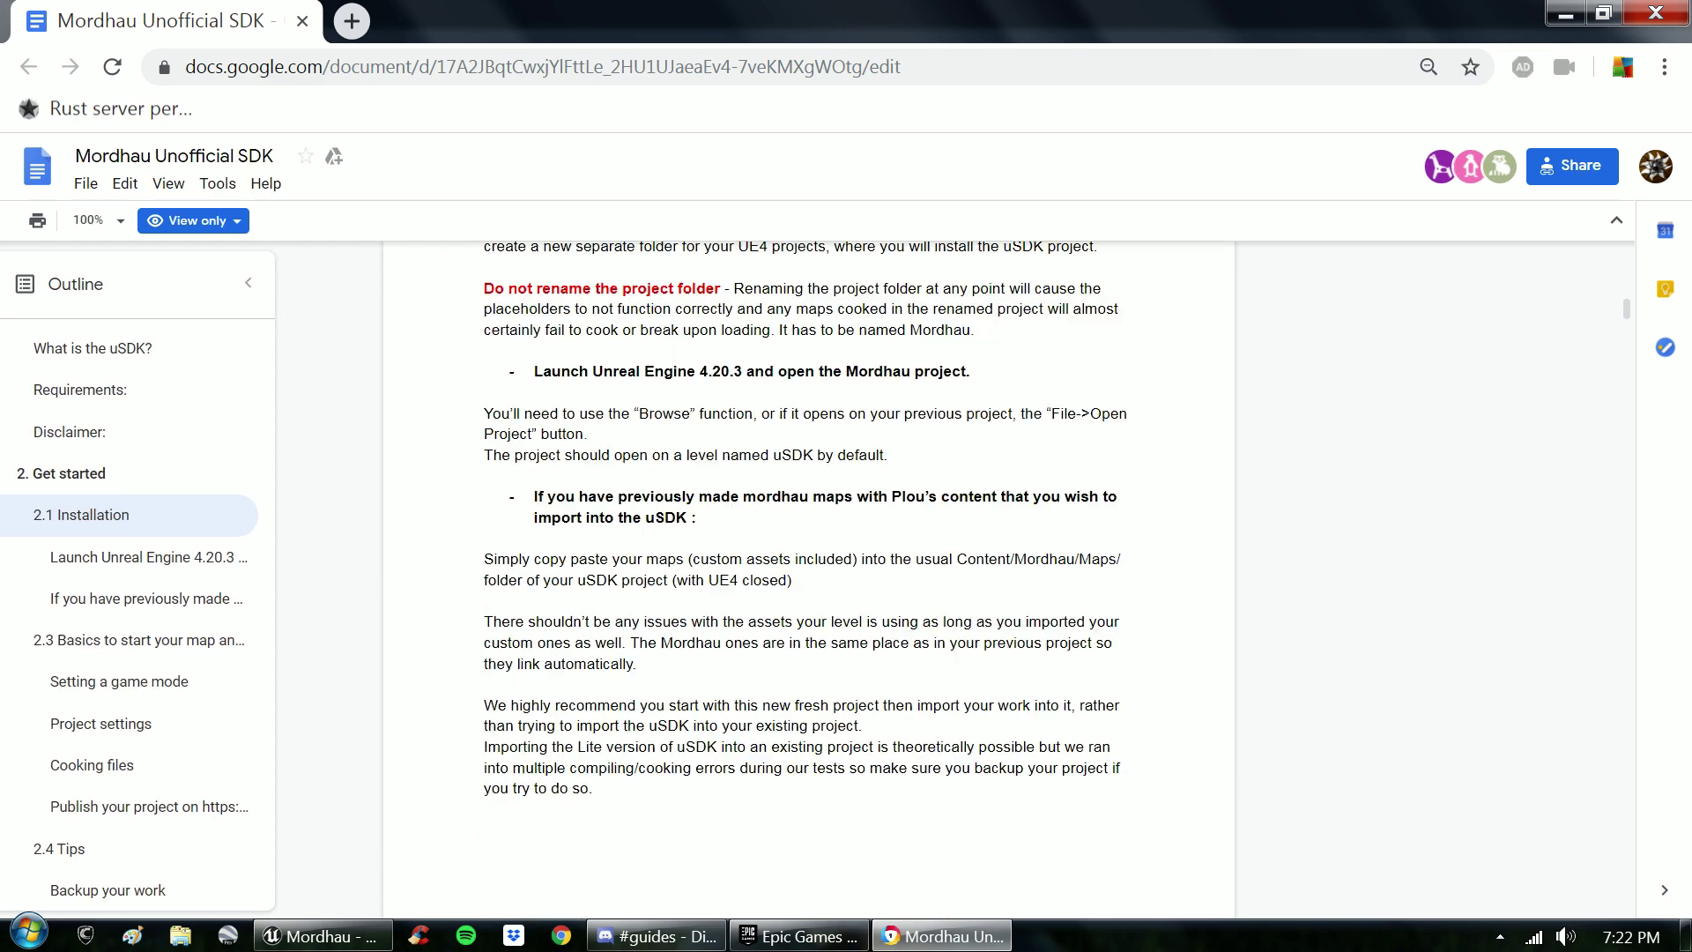
{"action": "scroll", "coordinate": [809, 573], "scroll_direction": "up", "scroll_amount": 4}
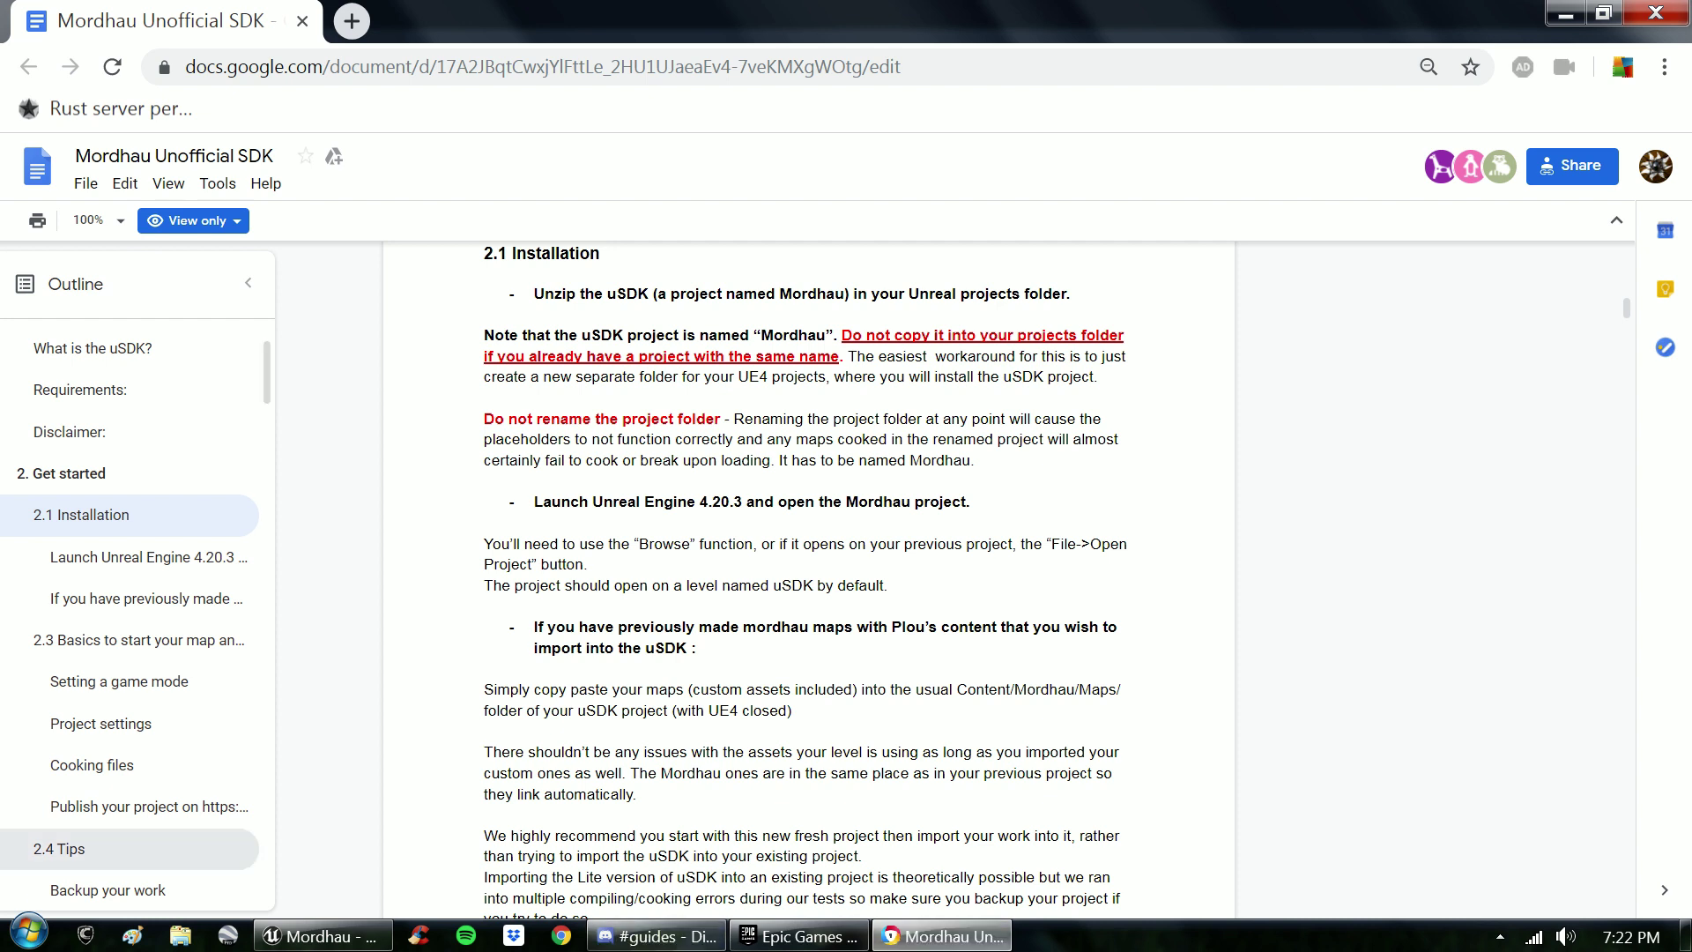
- Switch back to the Unreal Editor and delete the sphere reflection capture floating above the floor
{"action": "mouse_move", "coordinate": [319, 935]}
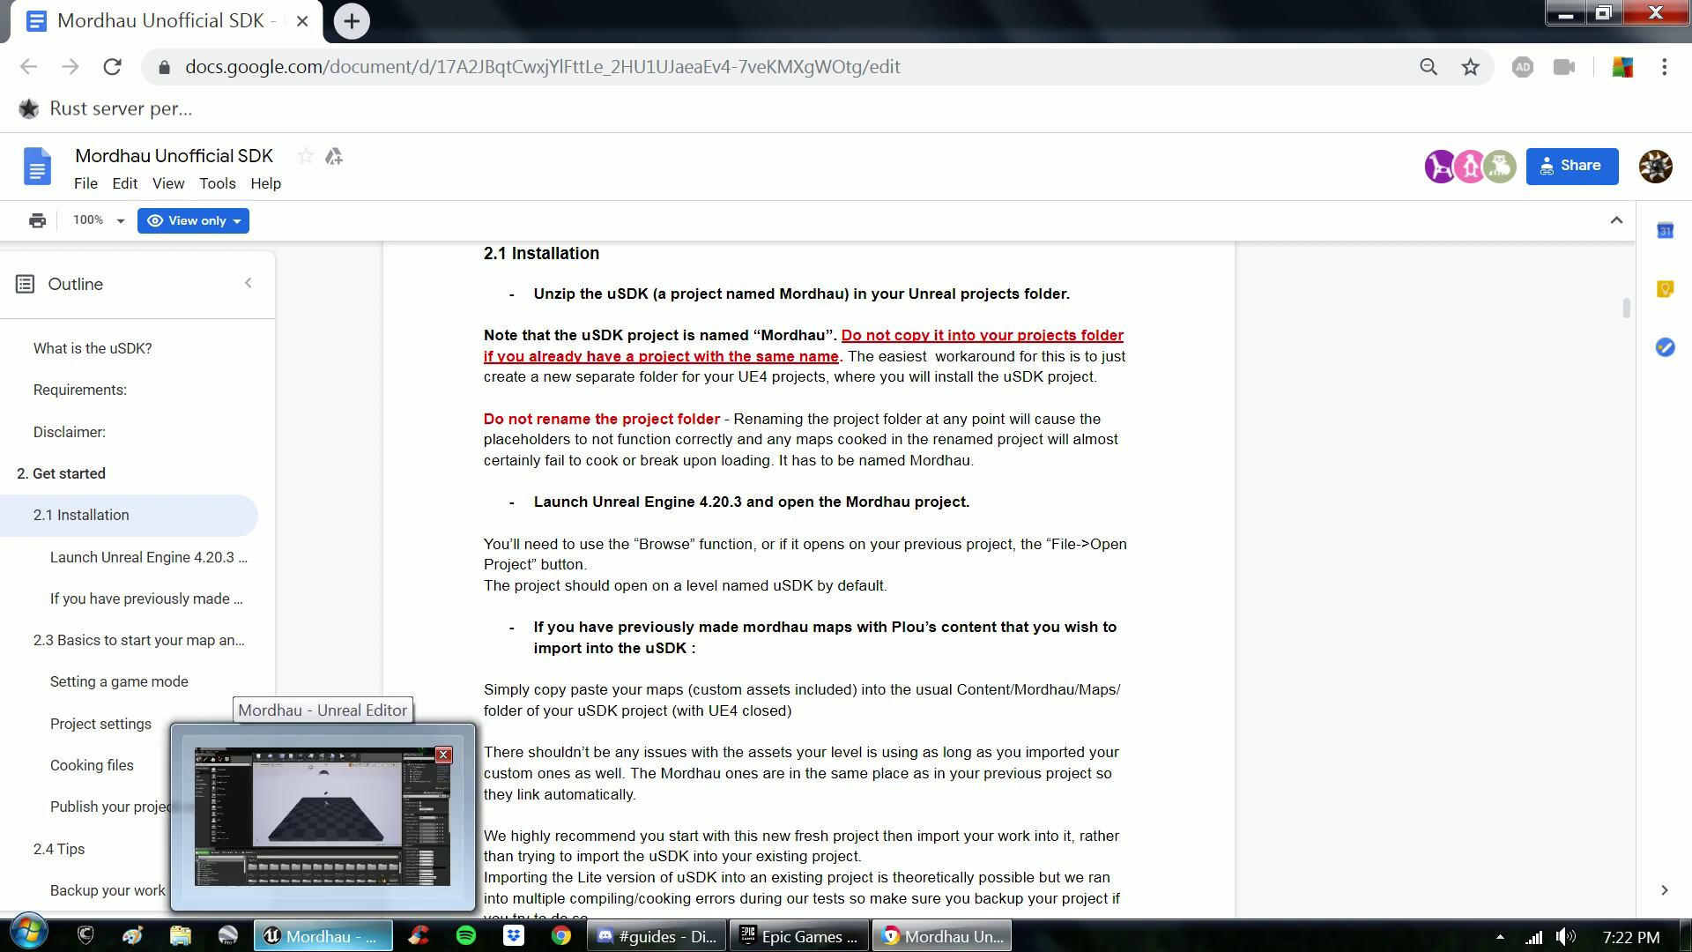
{"action": "left_click", "coordinate": [323, 815]}
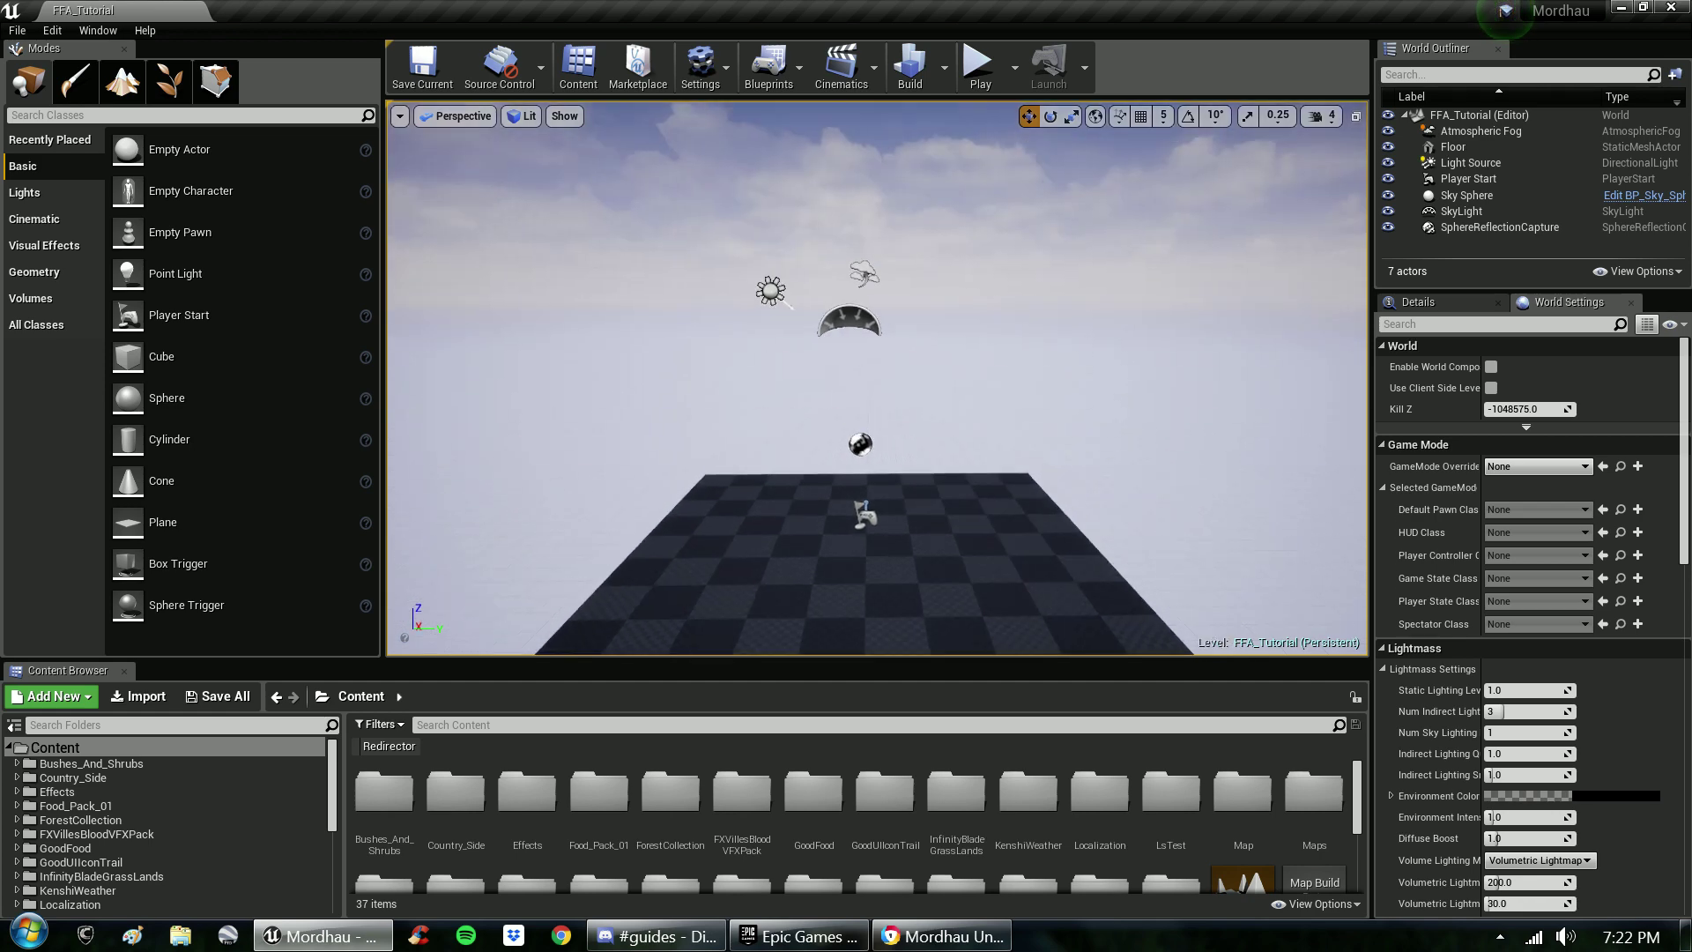
{"action": "mouse_move", "coordinate": [877, 378]}
{"action": "right_mouse_down"}
{"action": "mouse_move", "coordinate": [877, 443]}
{"action": "mouse_move", "coordinate": [888, 401]}
{"action": "right_mouse_up"}
{"action": "key", "text": "w"}
{"action": "left_click", "coordinate": [833, 415]}
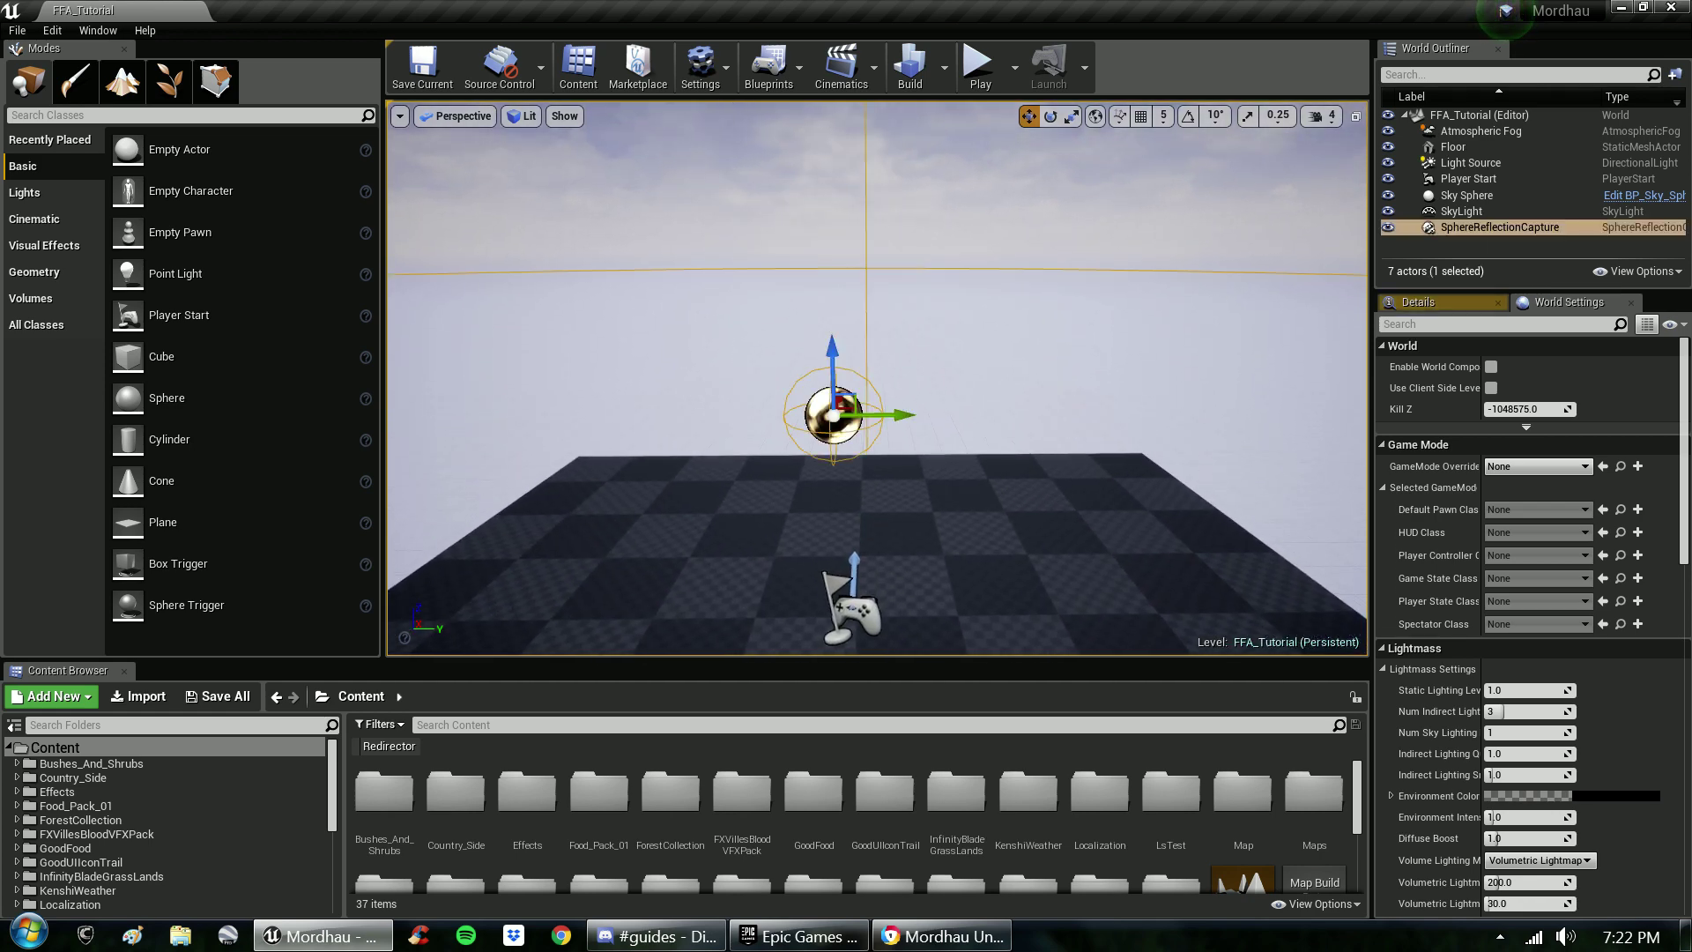
{"action": "key", "text": "Delete"}
{"action": "scroll", "coordinate": [876, 379], "scroll_direction": "down", "scroll_amount": 4}
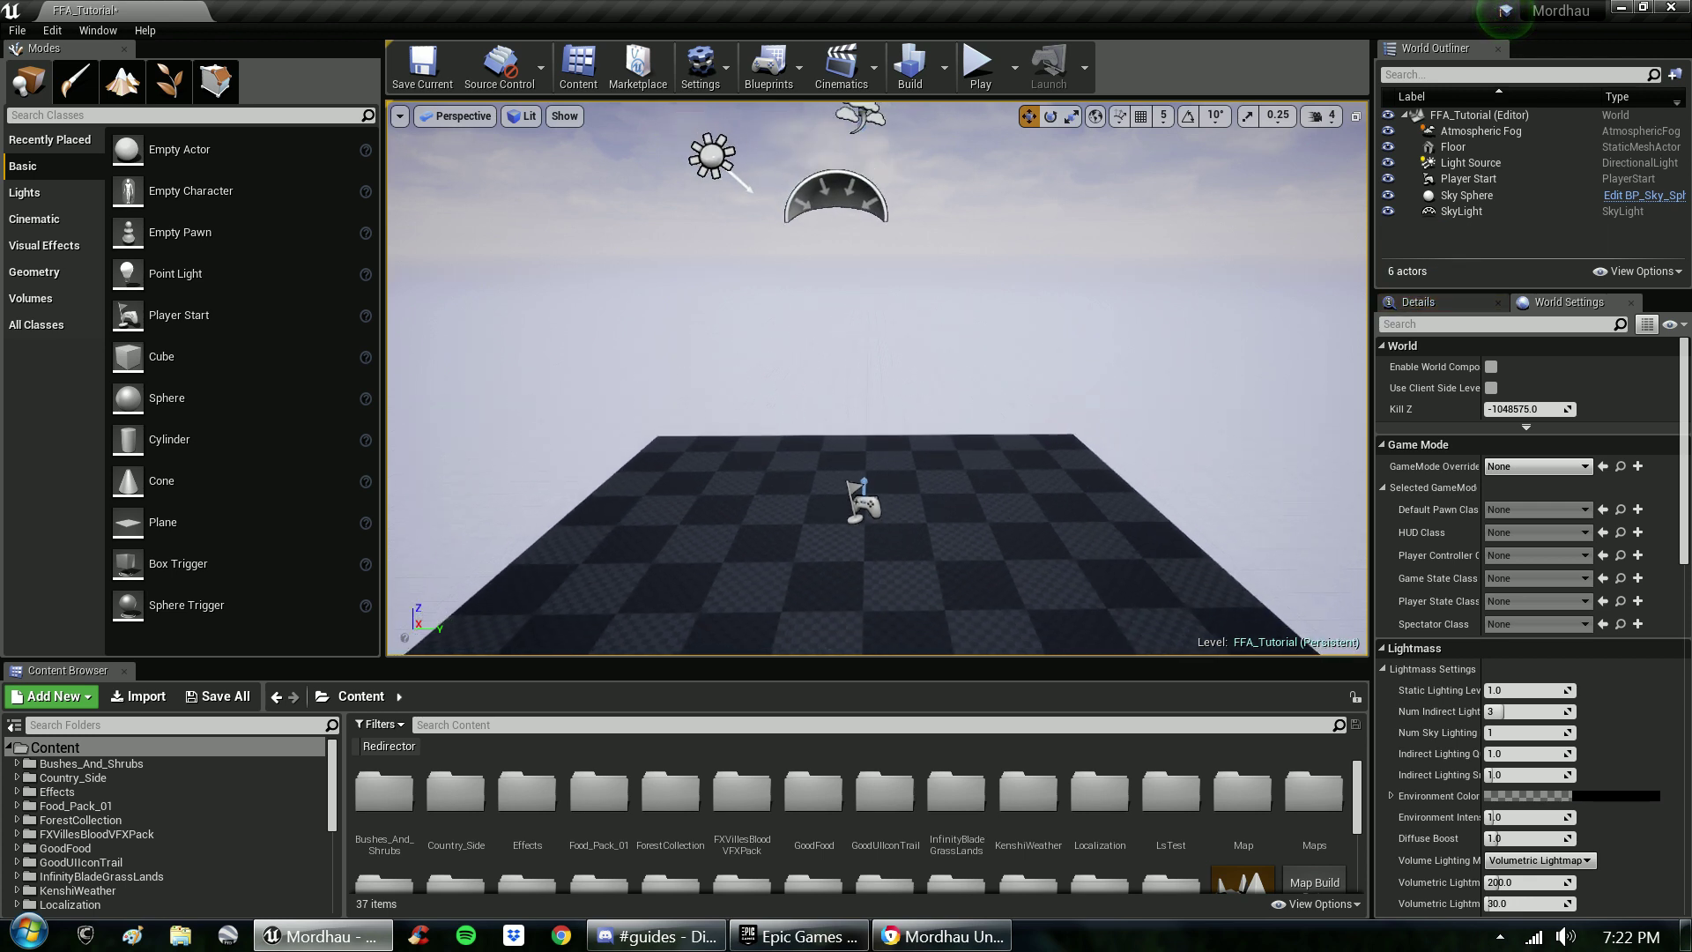
{"action": "key", "text": "s"}
{"action": "mouse_move", "coordinate": [877, 379]}
{"action": "right_mouse_down"}
{"action": "mouse_move", "coordinate": [877, 349]}
{"action": "mouse_move", "coordinate": [877, 374]}
{"action": "right_mouse_up"}
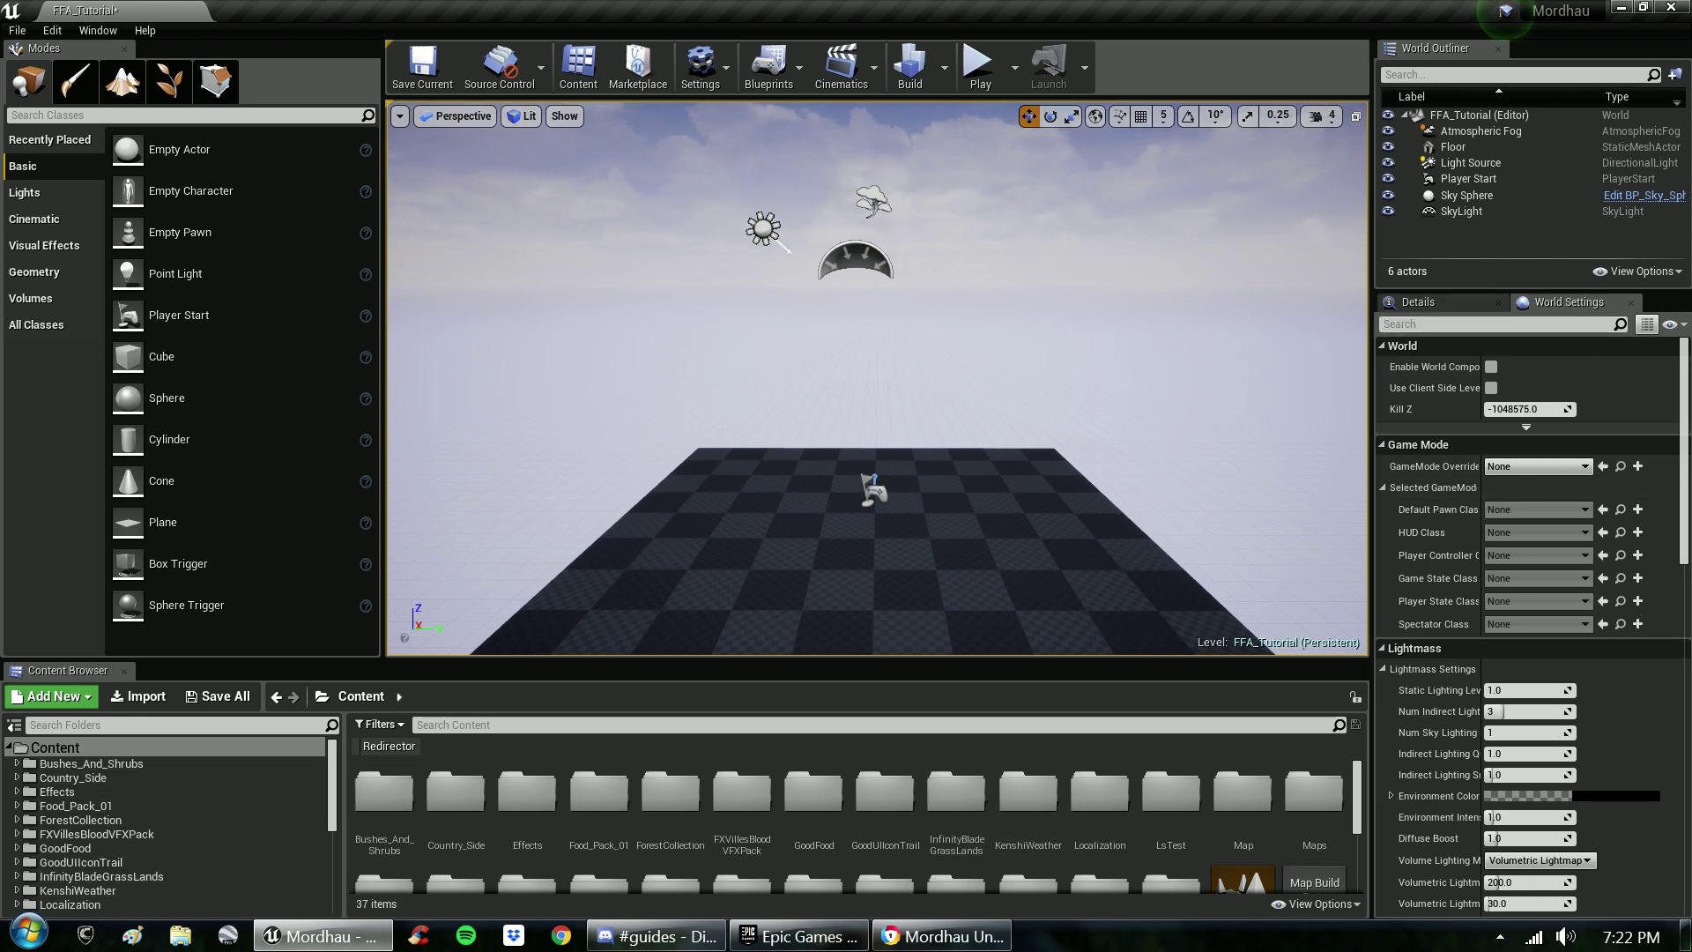
- Filter the project's whole Content folder to show only Static Mesh assets
{"action": "left_click", "coordinate": [54, 747]}
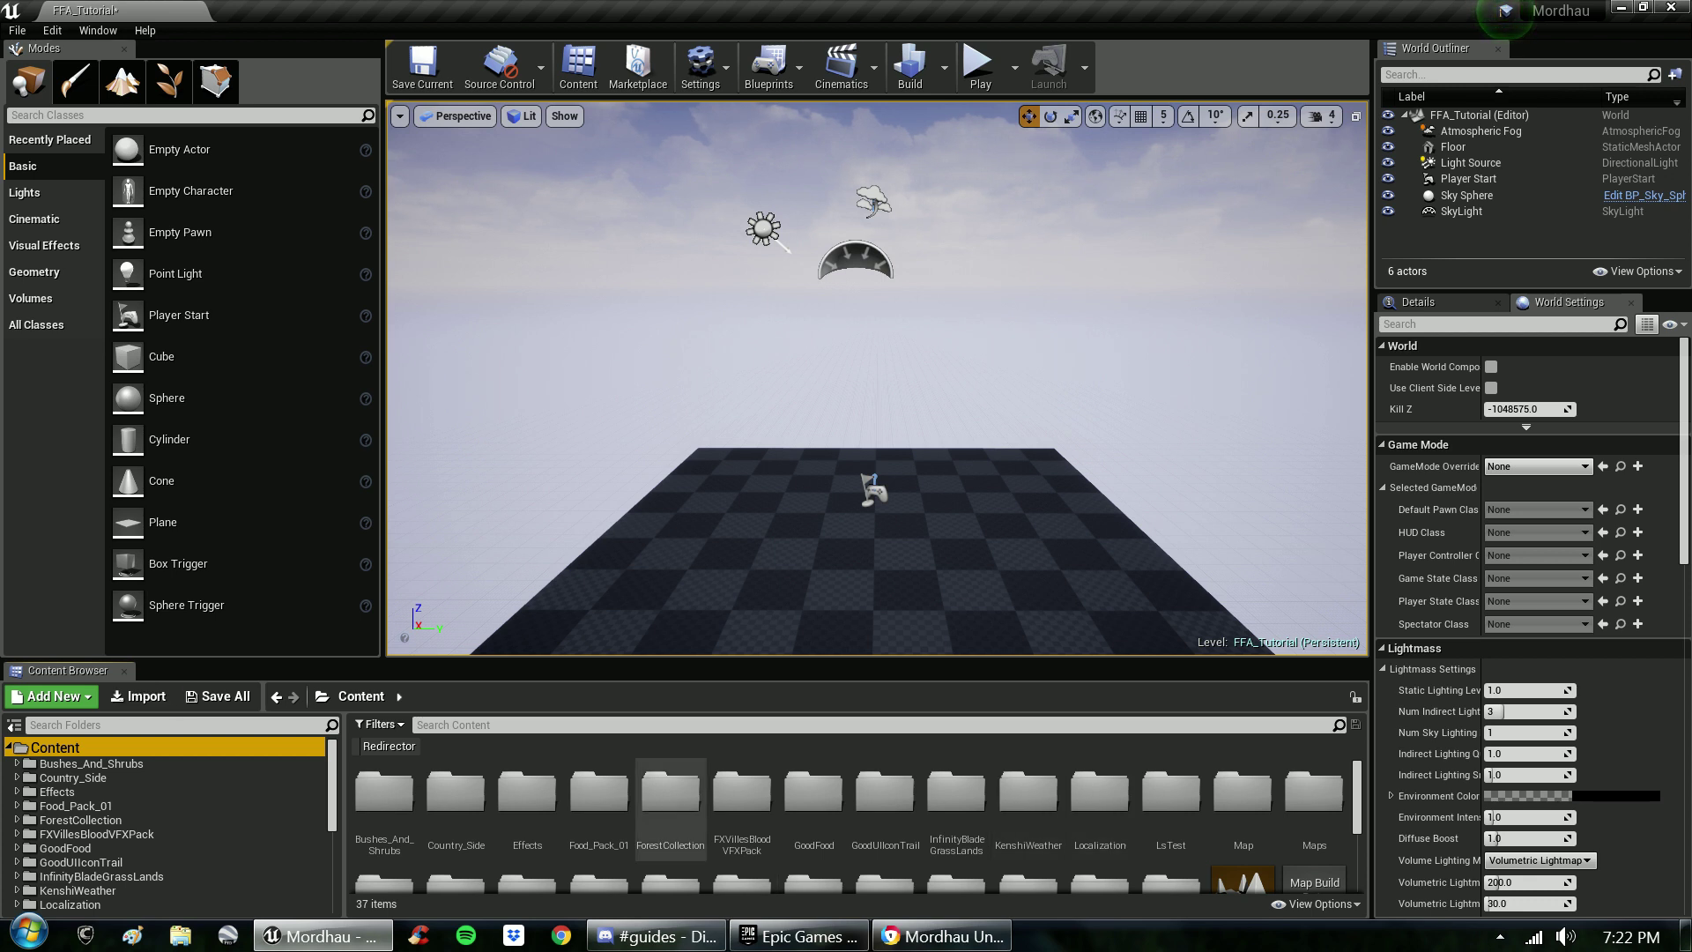
{"action": "scroll", "coordinate": [742, 815], "scroll_direction": "down", "scroll_amount": 6}
{"action": "scroll", "coordinate": [956, 828], "scroll_direction": "up", "scroll_amount": 3}
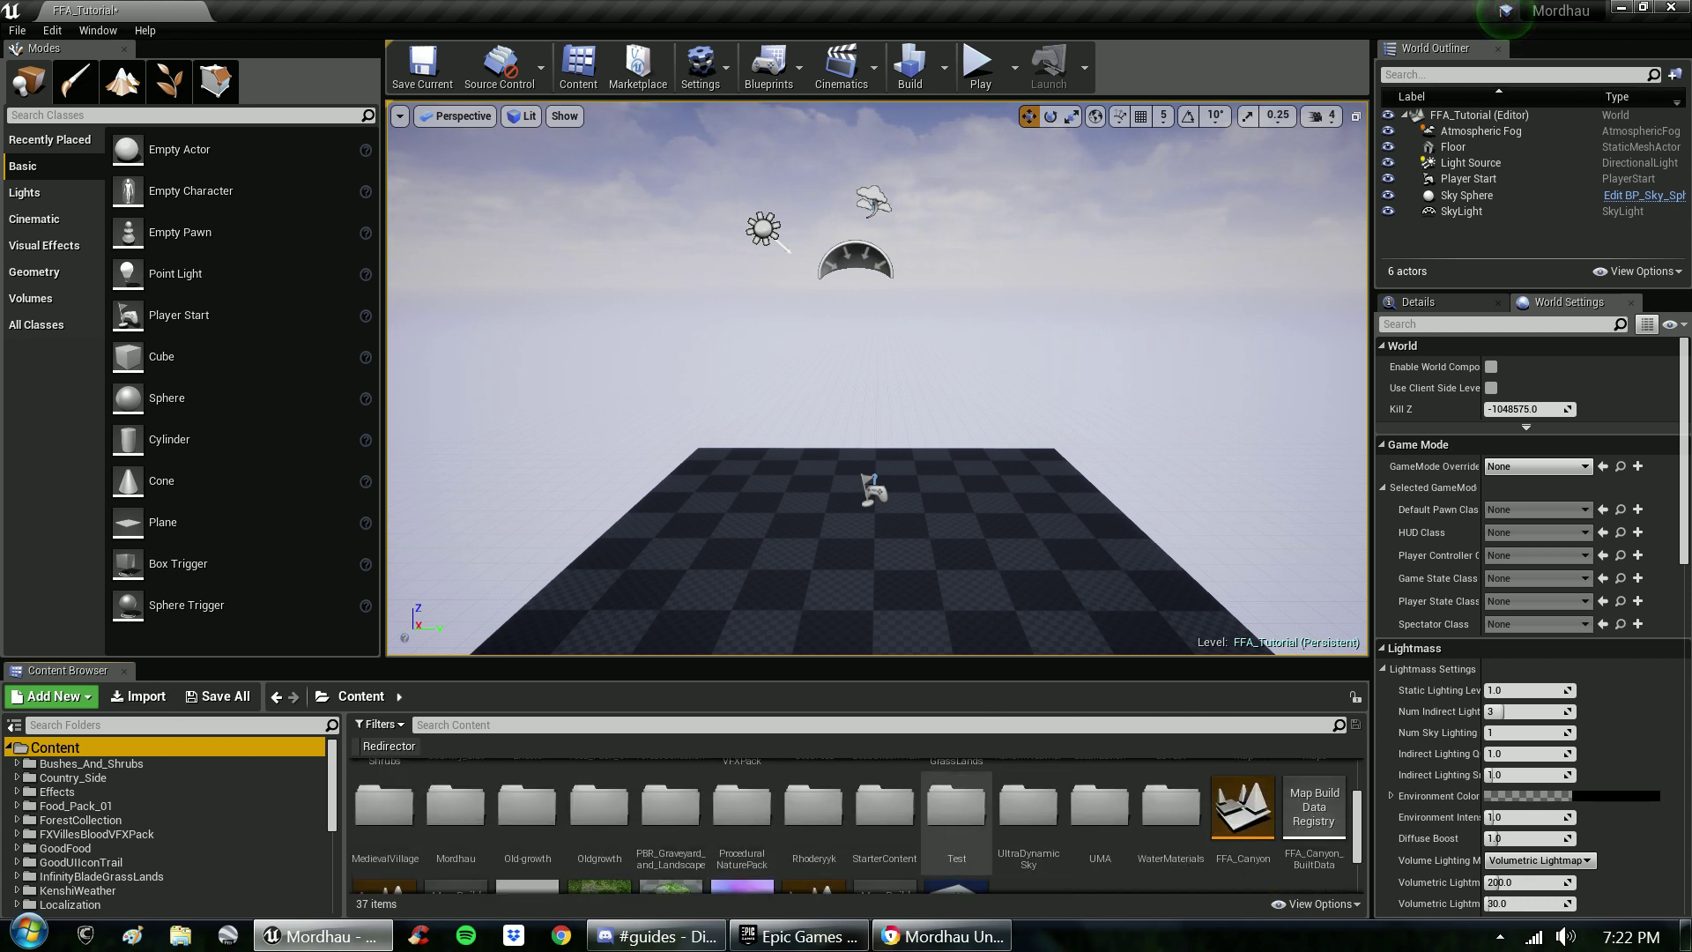
{"action": "scroll", "coordinate": [669, 806], "scroll_direction": "up", "scroll_amount": 1}
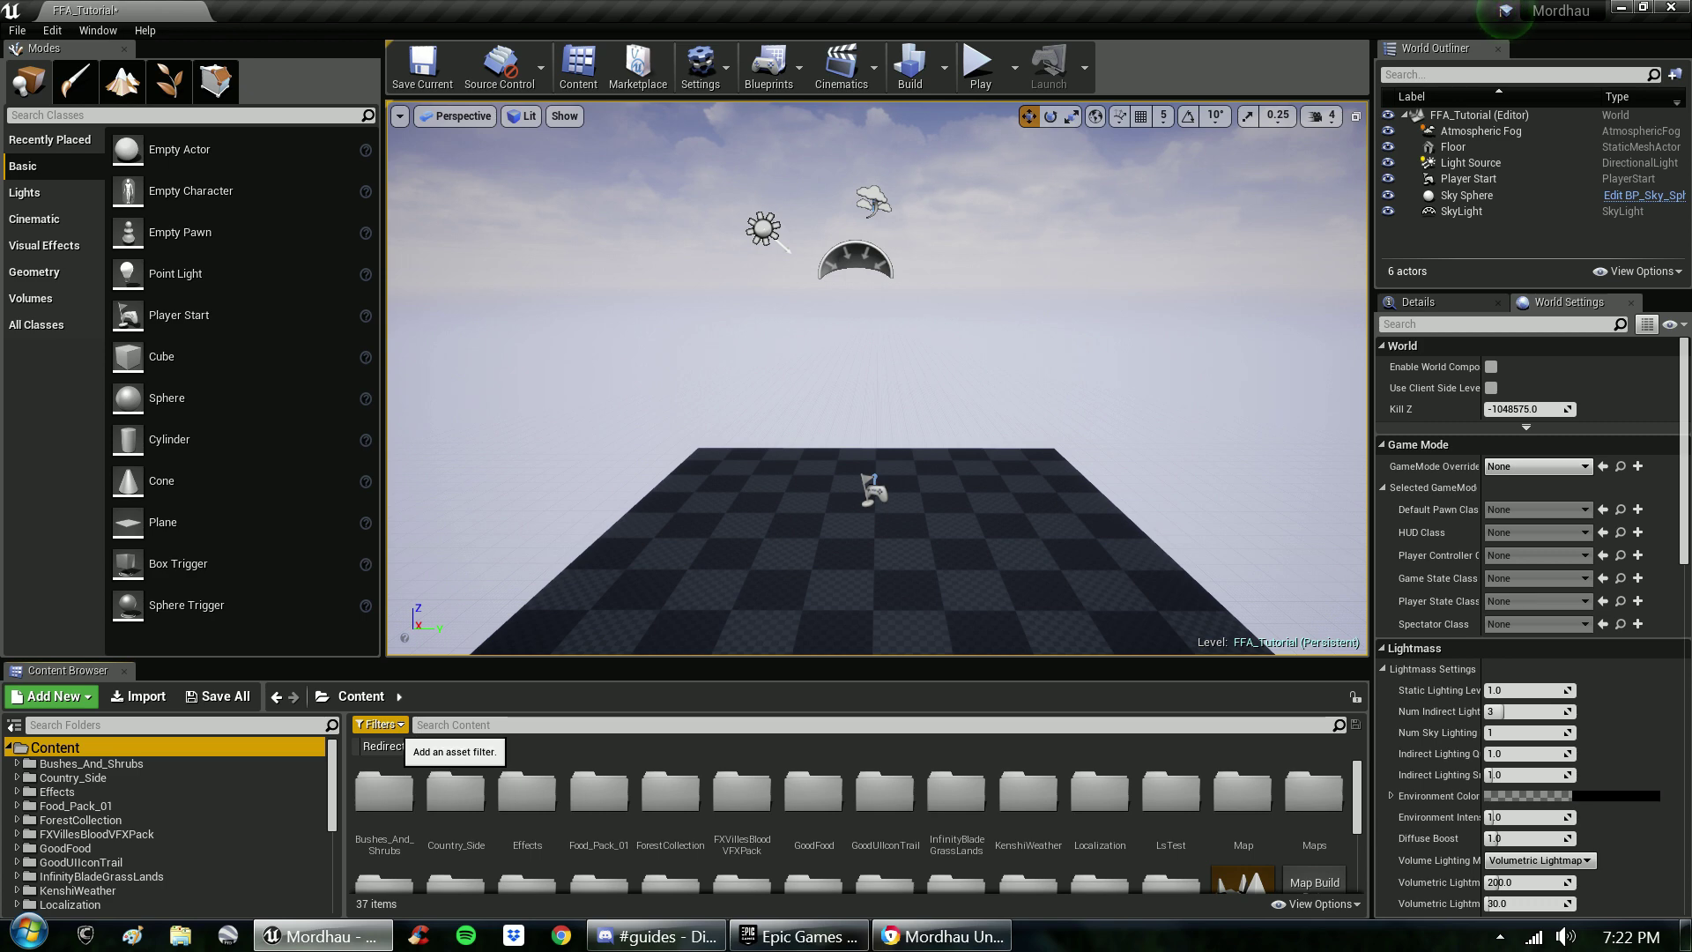
{"action": "left_click", "coordinate": [381, 725]}
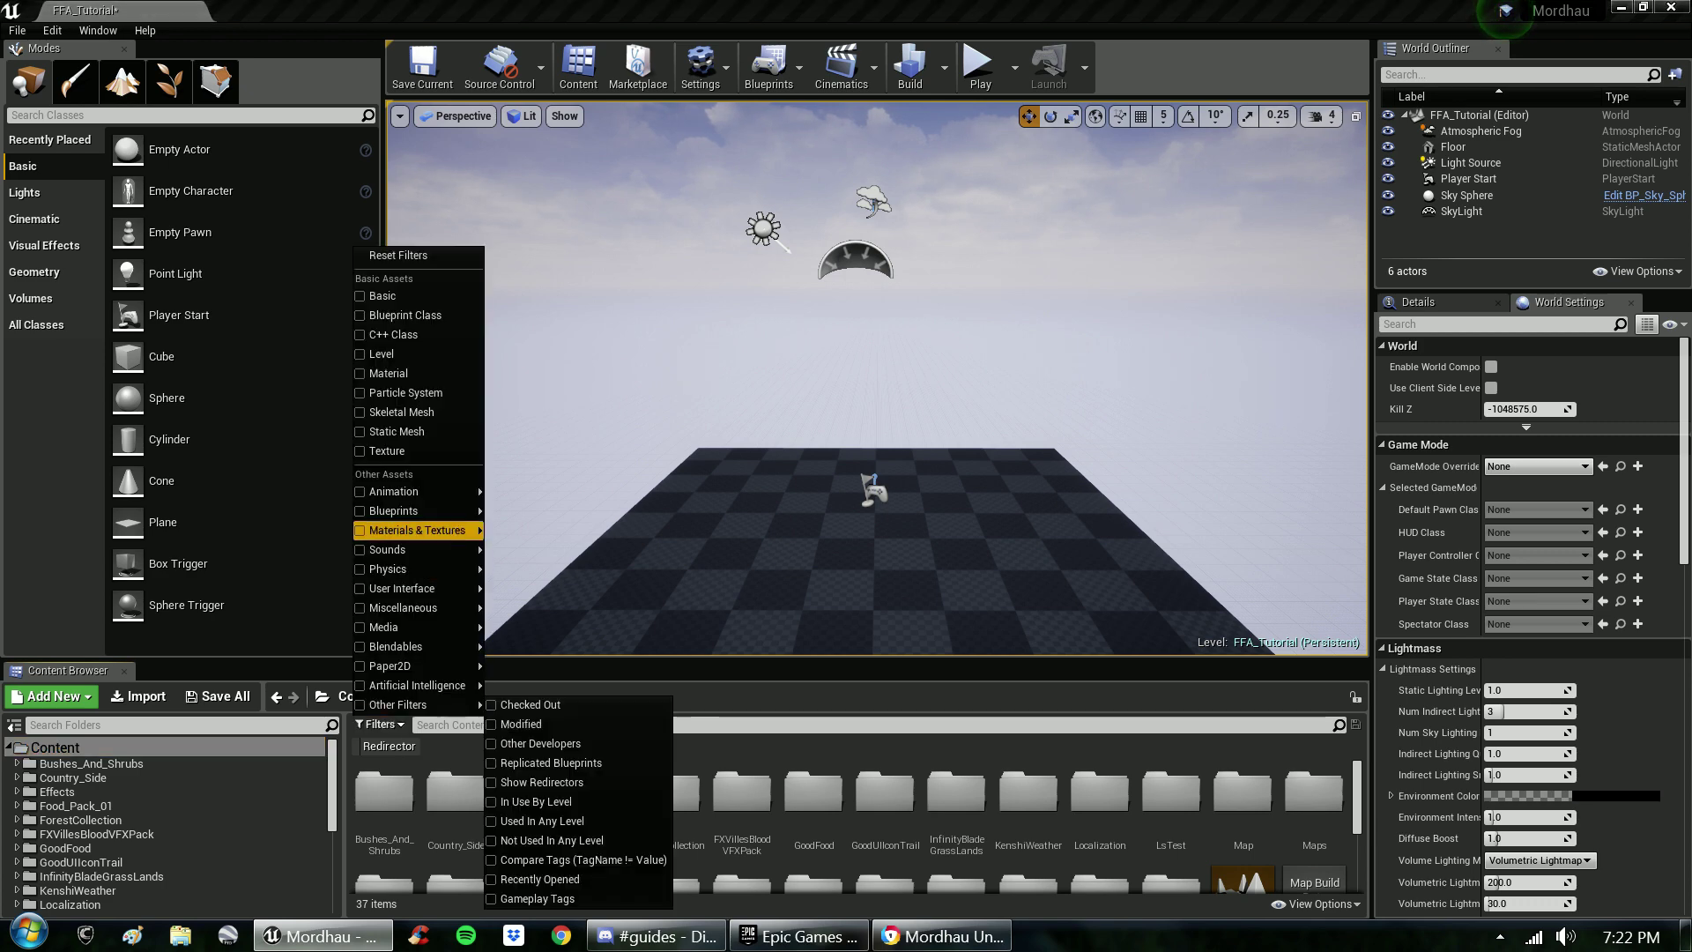
{"action": "left_click", "coordinate": [388, 431]}
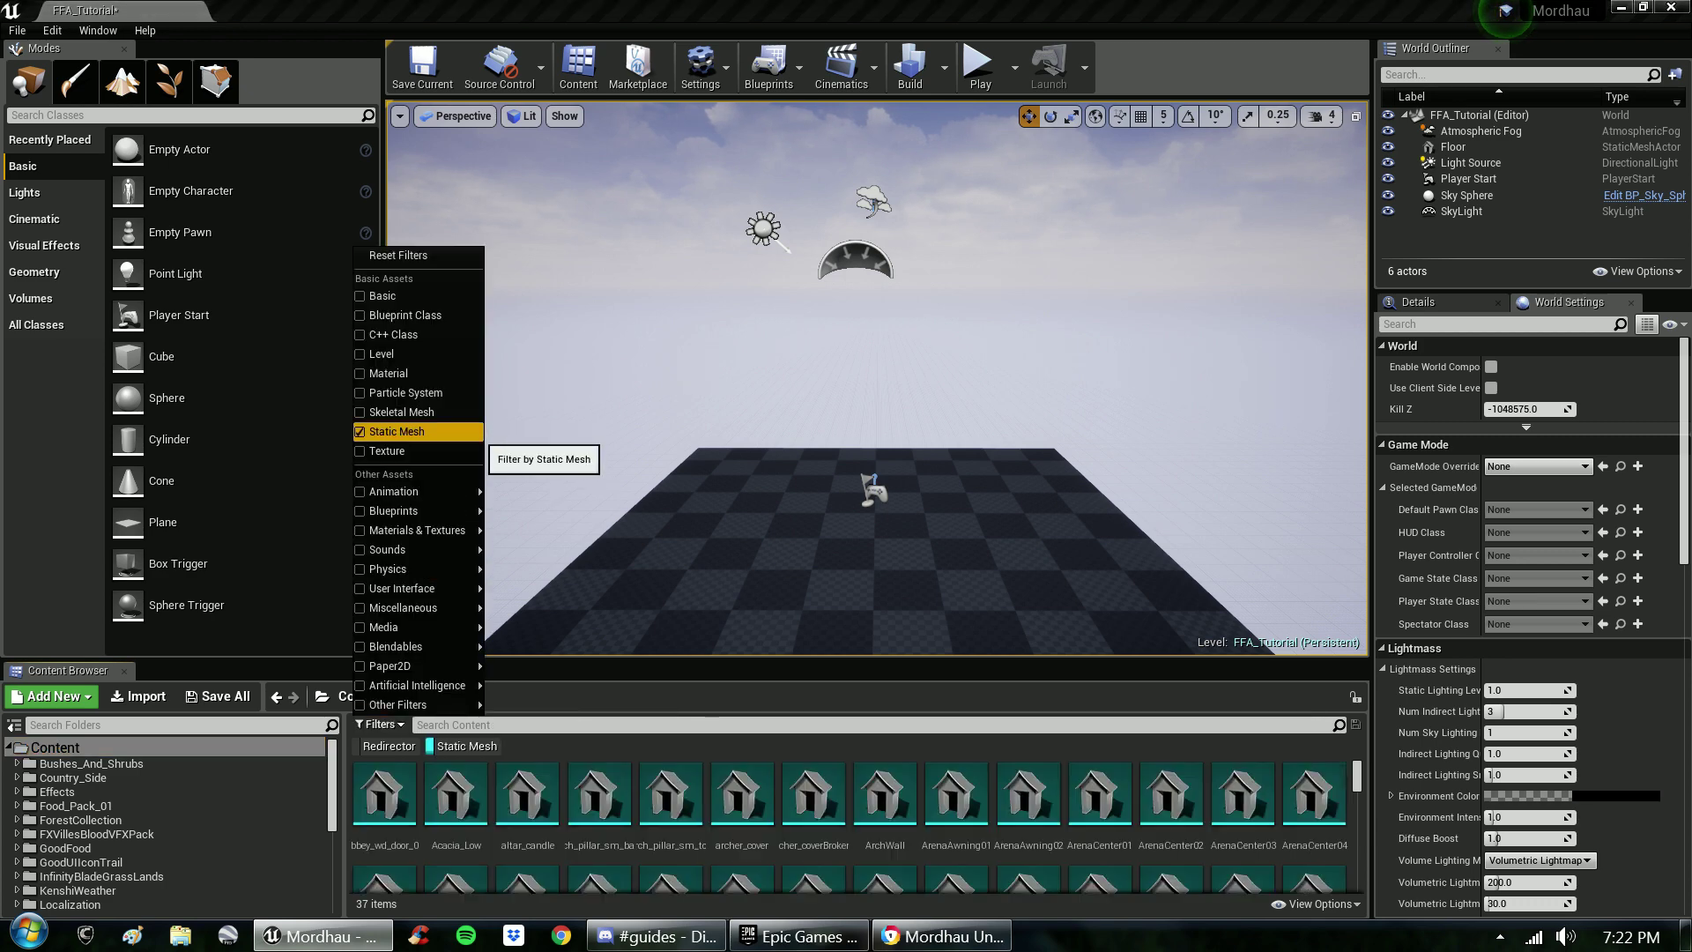
{"action": "key", "text": "Escape"}
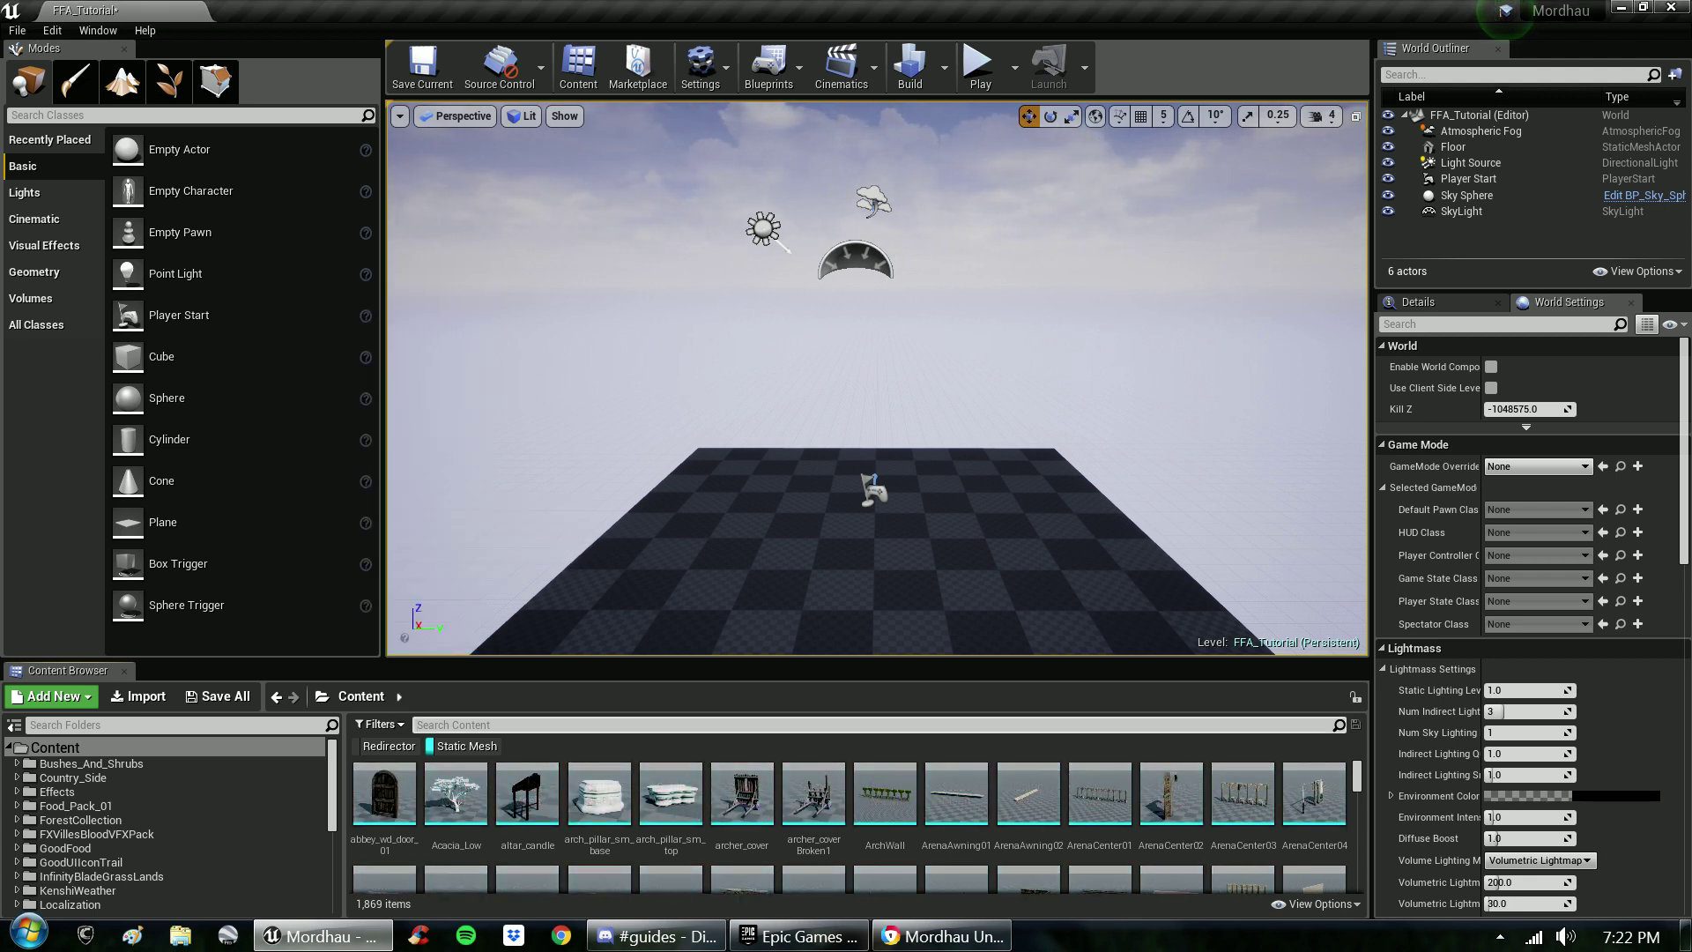
- Search the static meshes for "wall" and enlarge the Content Browser to show more assets at once
{"action": "type", "text": "all"}
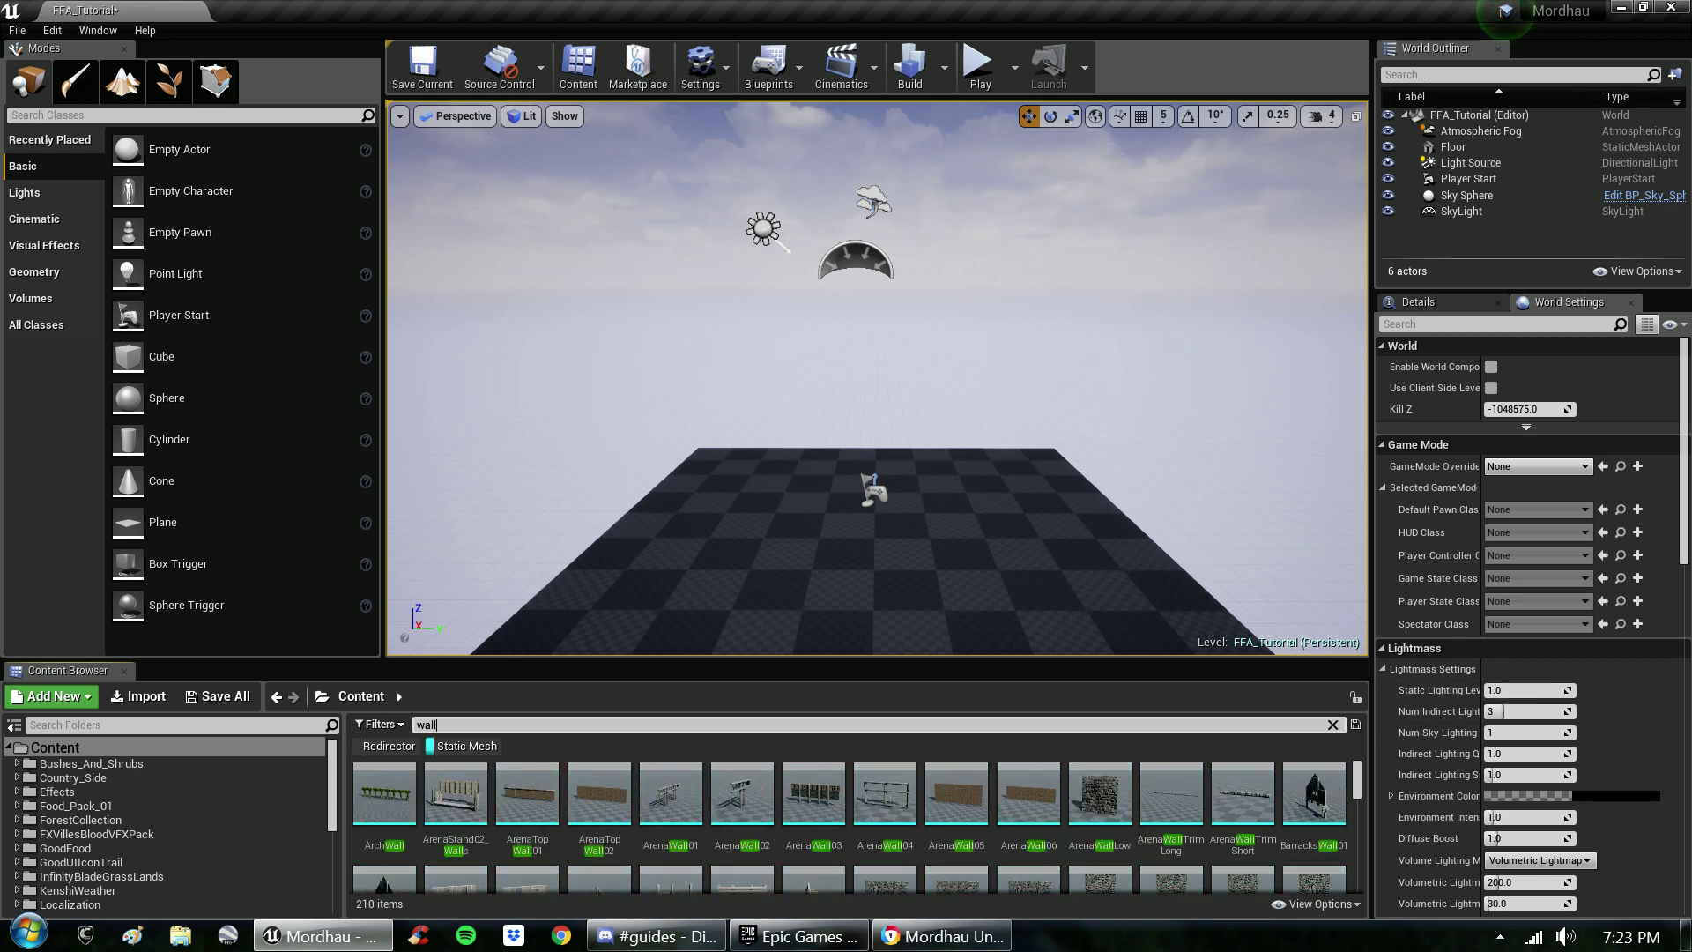
{"action": "left_click_drag", "start_coordinate": [1146, 660], "coordinate": [1146, 293]}
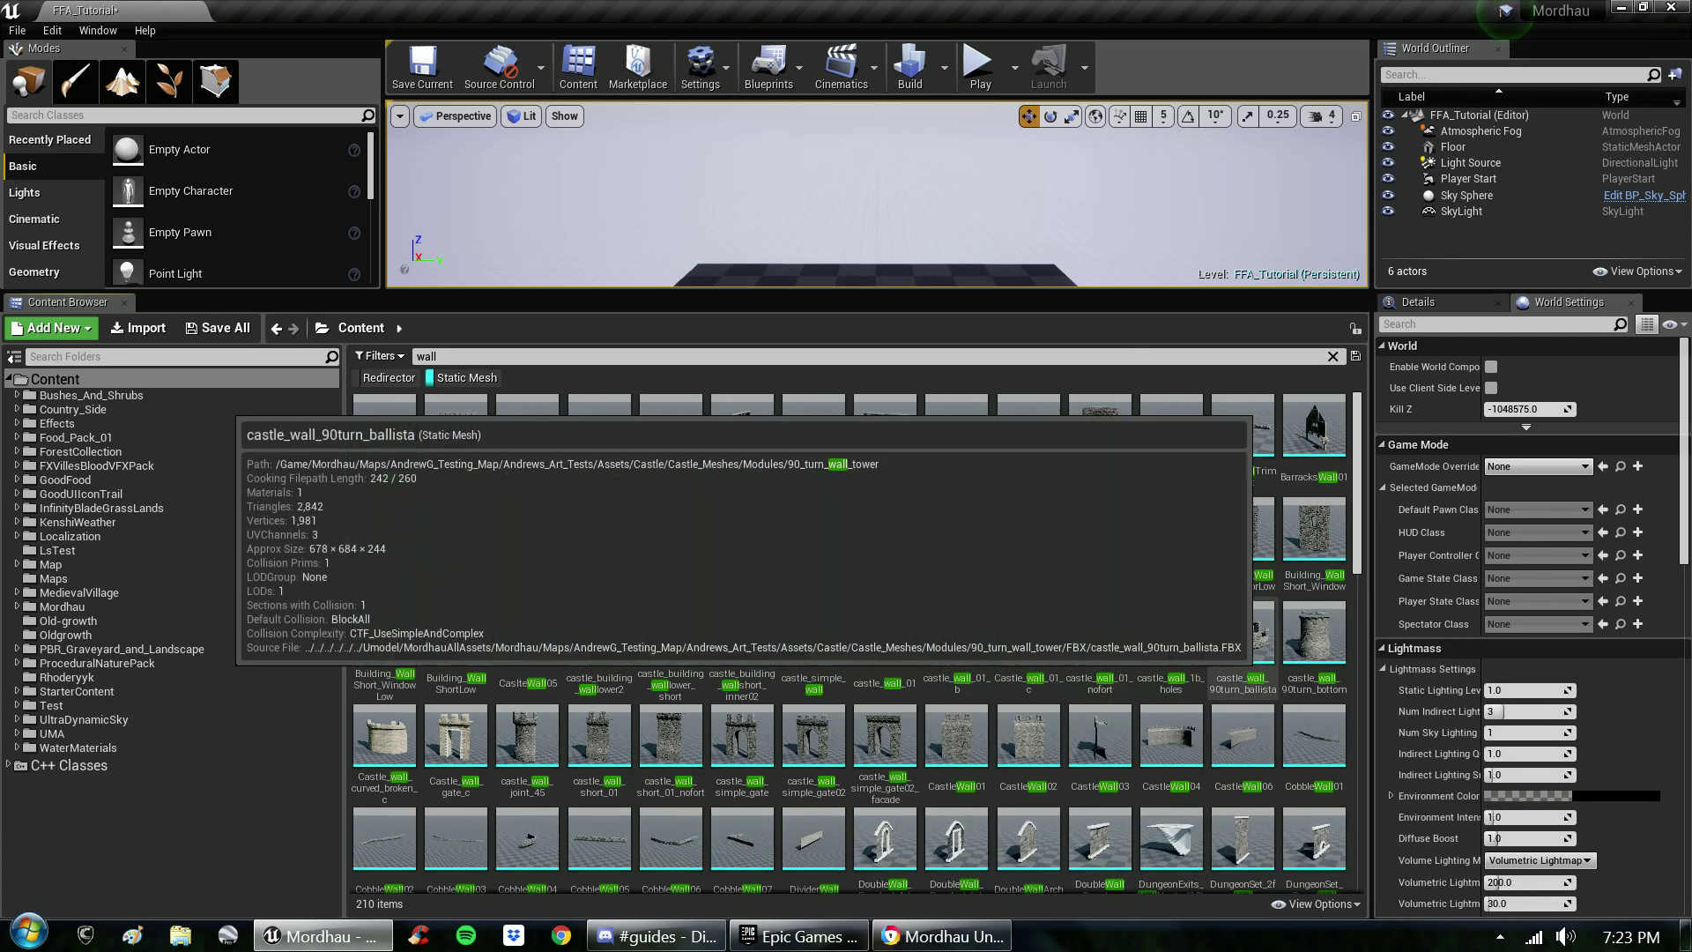
- Look through the wall static meshes to the end of the list and shrink the Content Browser to enlarge the viewport
{"action": "scroll", "coordinate": [1243, 811], "scroll_direction": "down", "scroll_amount": 4}
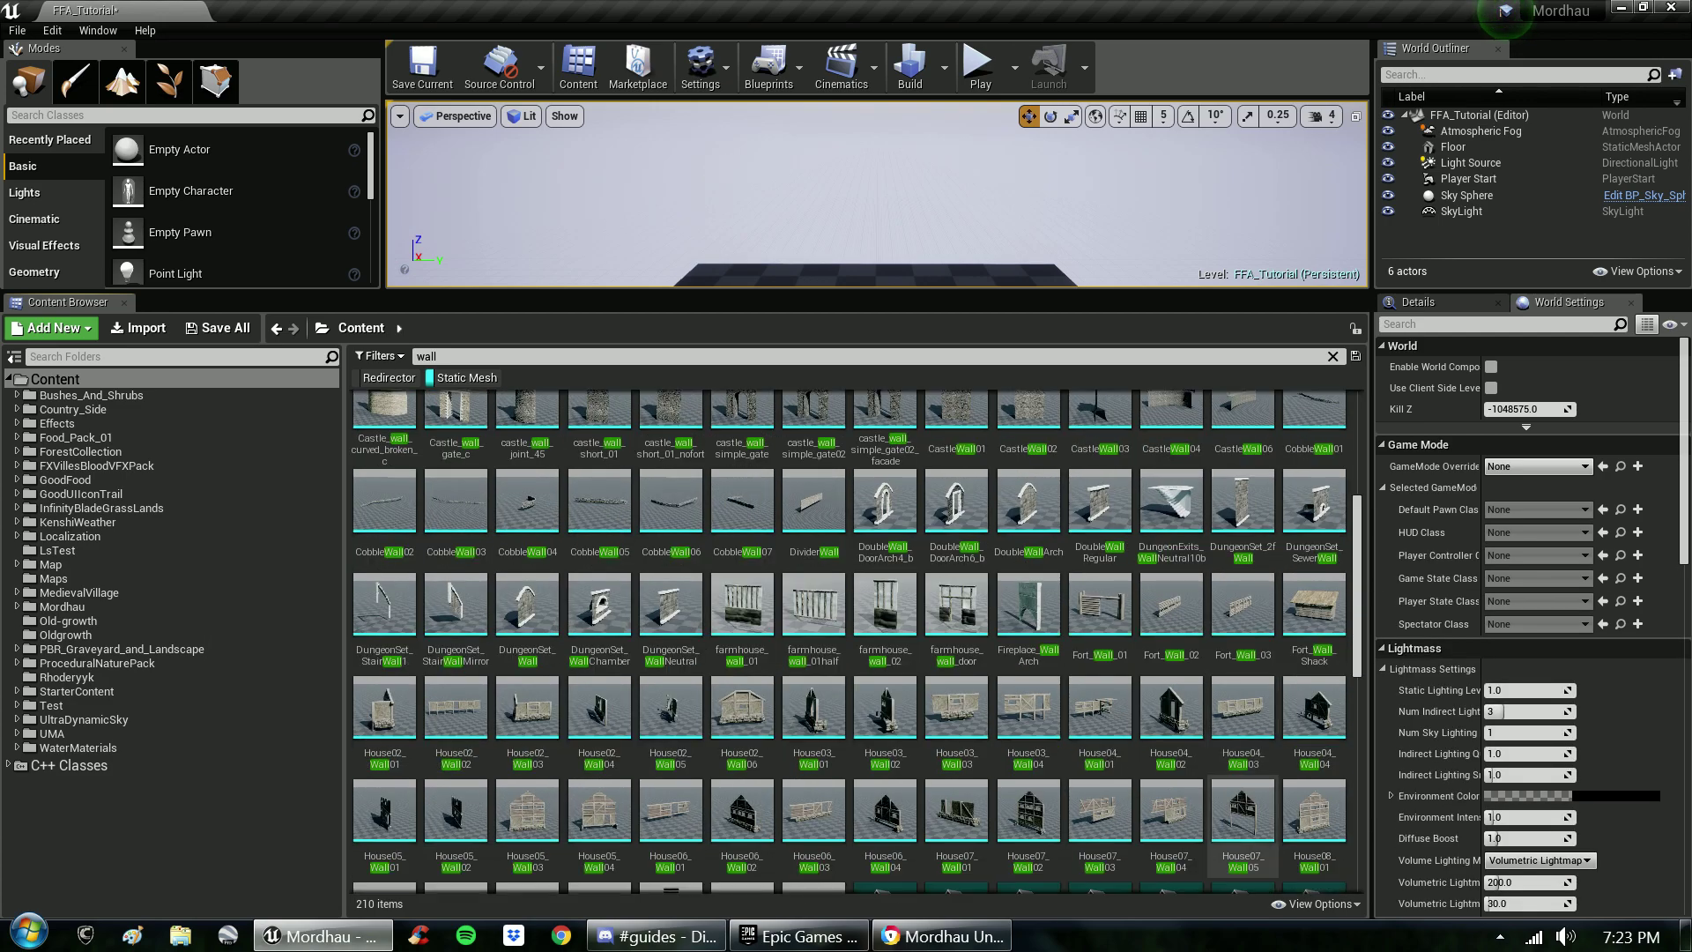
{"action": "scroll", "coordinate": [1242, 810], "scroll_direction": "down", "scroll_amount": 5}
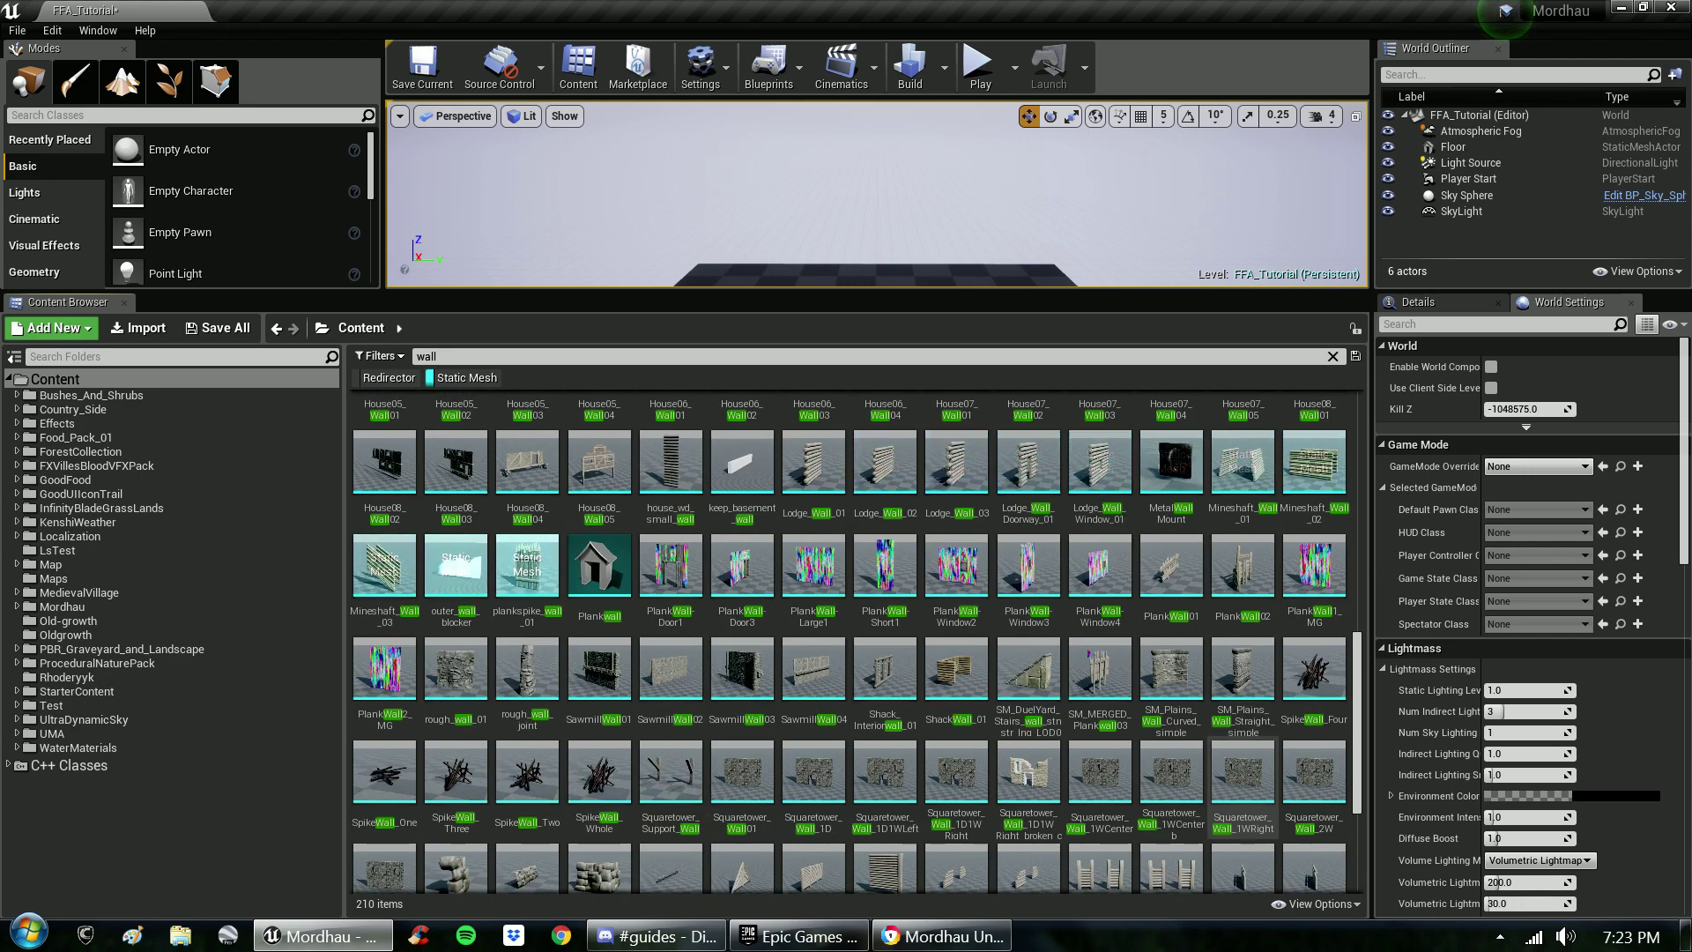
{"action": "scroll", "coordinate": [1242, 811], "scroll_direction": "down", "scroll_amount": 3}
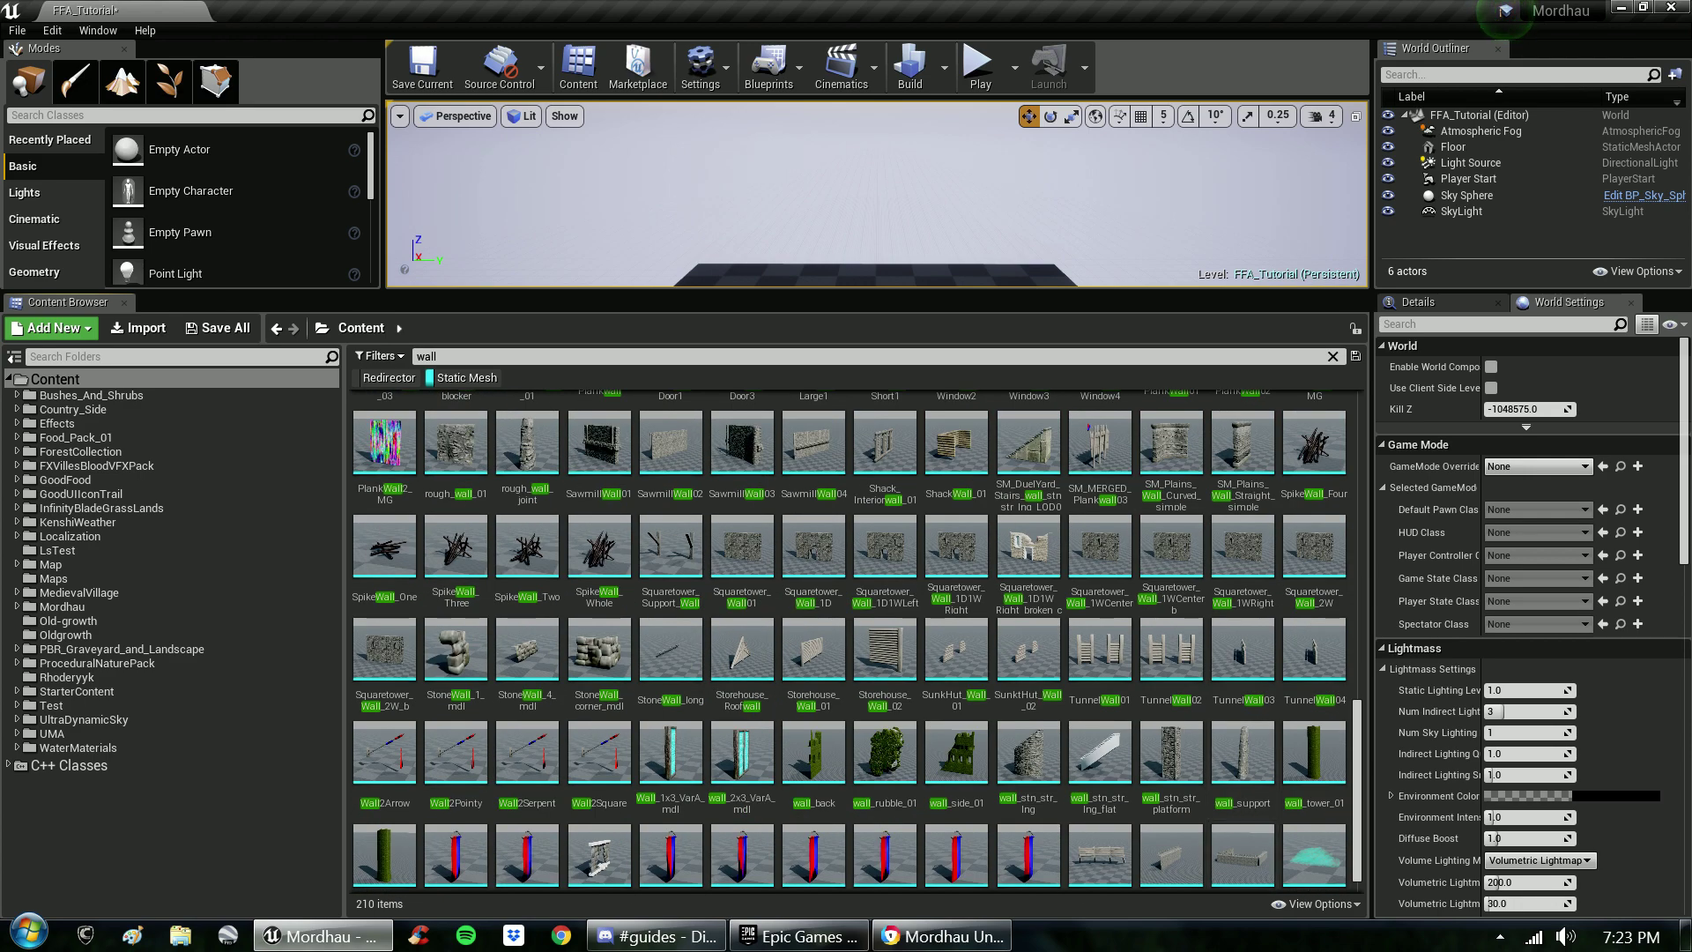
{"action": "left_click_drag", "start_coordinate": [881, 291], "coordinate": [881, 599]}
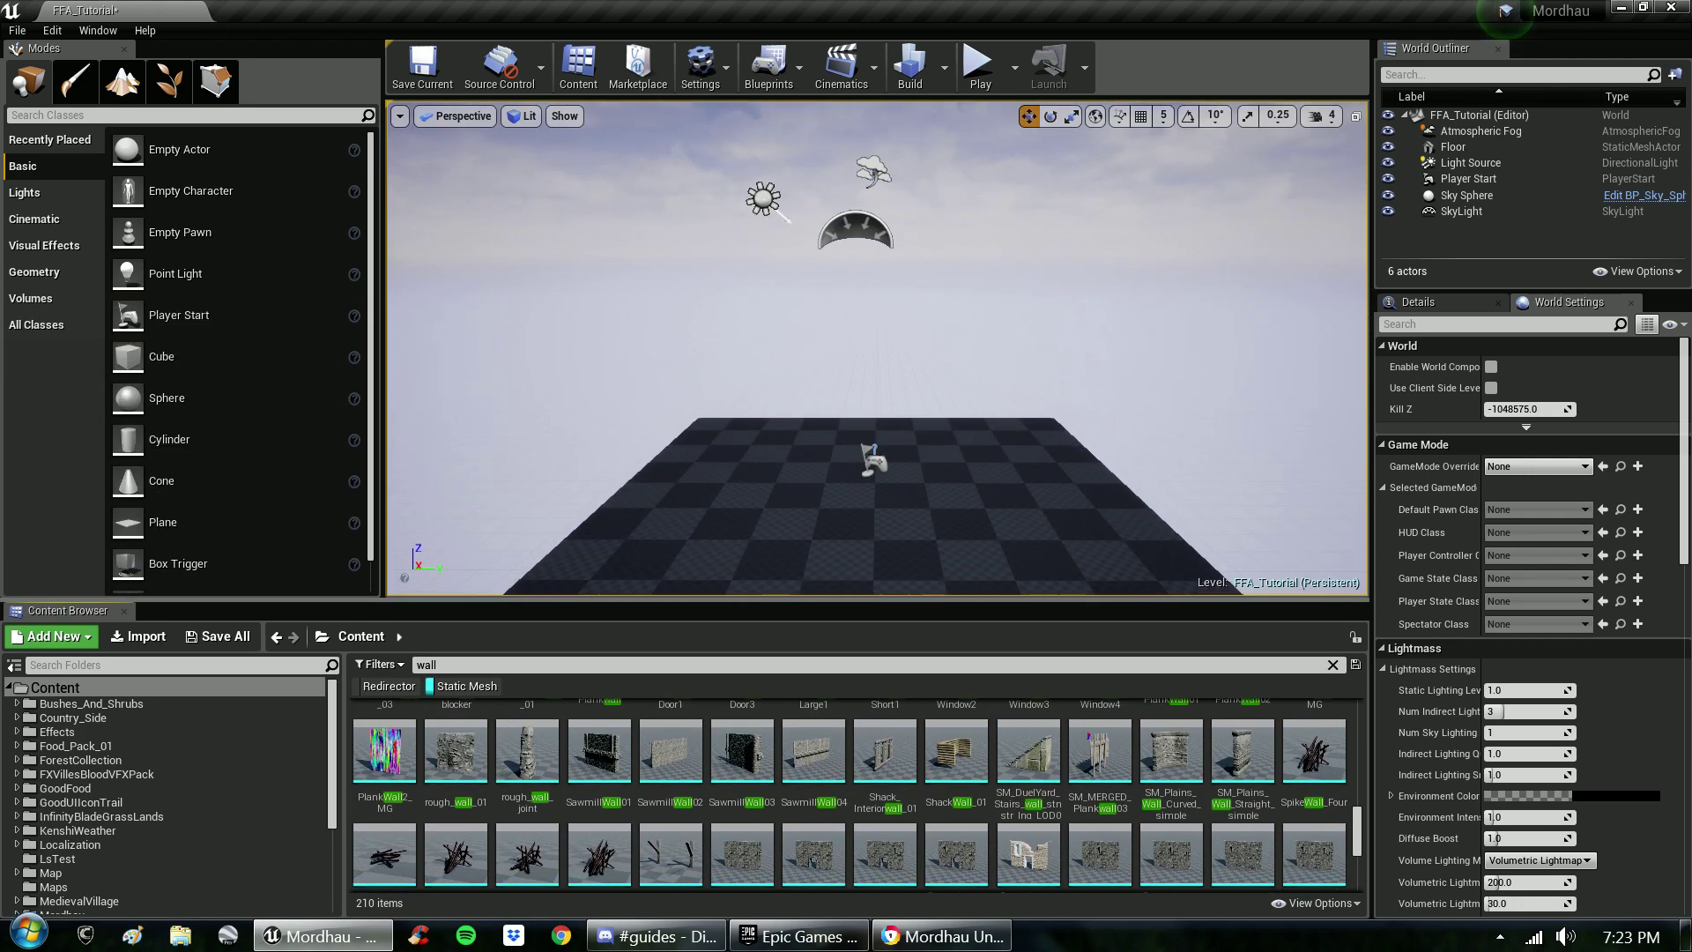
- Place the castle_wall_simple_gate02_facade mesh on the floor near the player start
{"action": "scroll", "coordinate": [1172, 792], "scroll_direction": "up", "scroll_amount": 4}
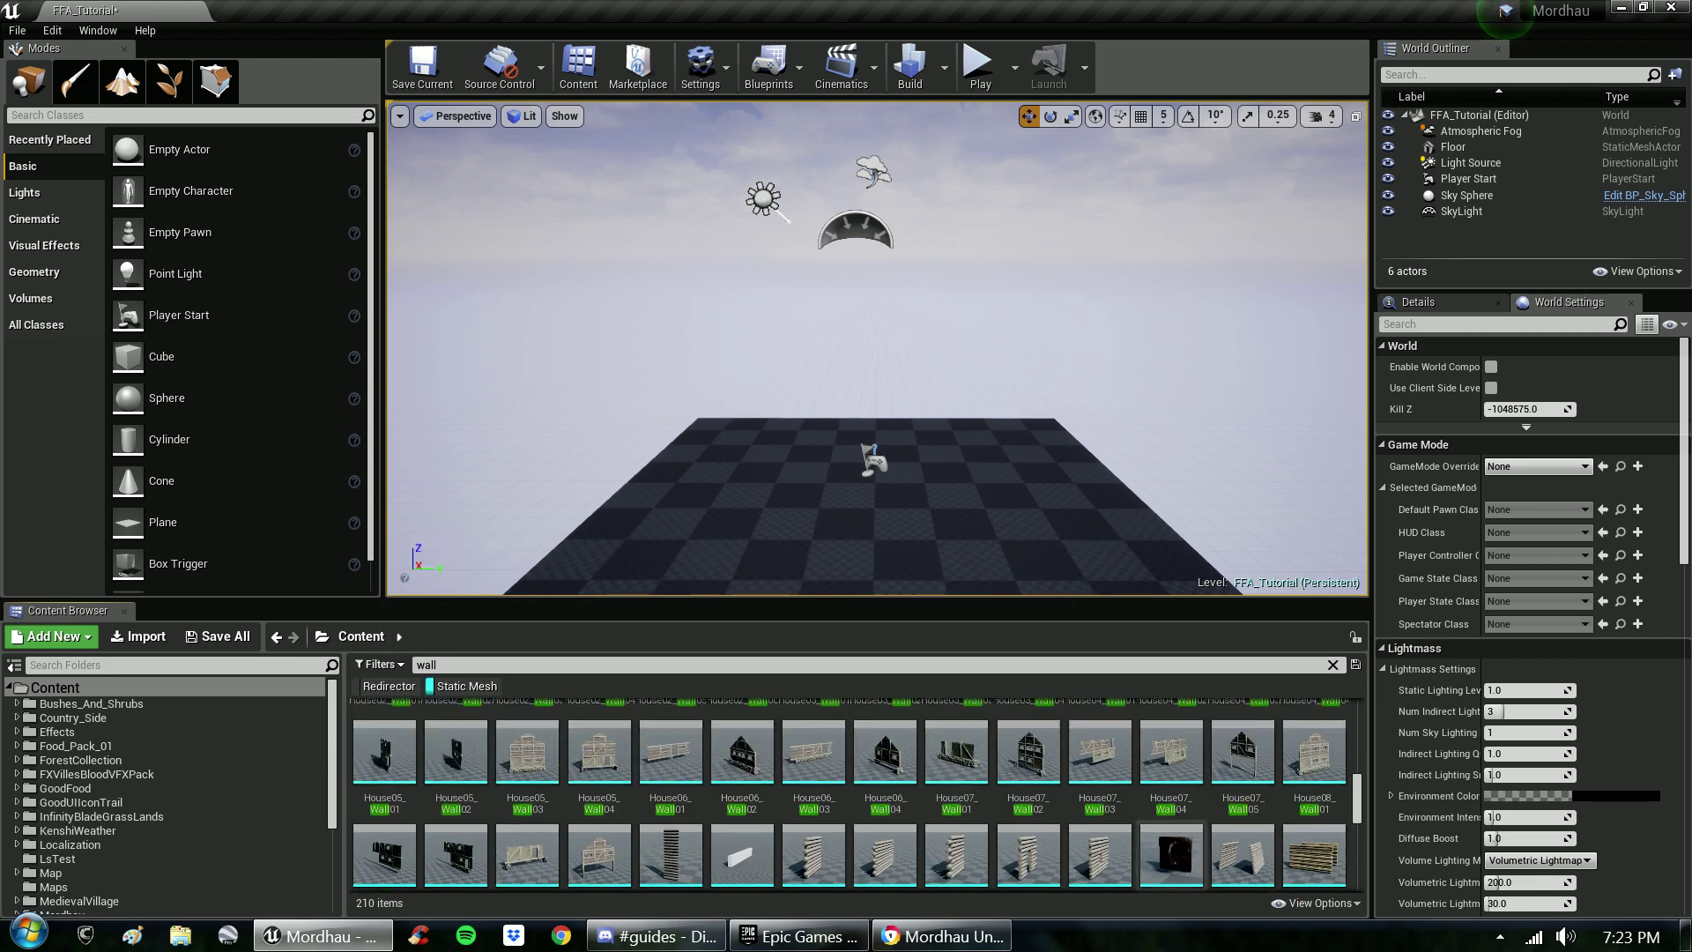
{"action": "scroll", "coordinate": [850, 793], "scroll_direction": "up", "scroll_amount": 5}
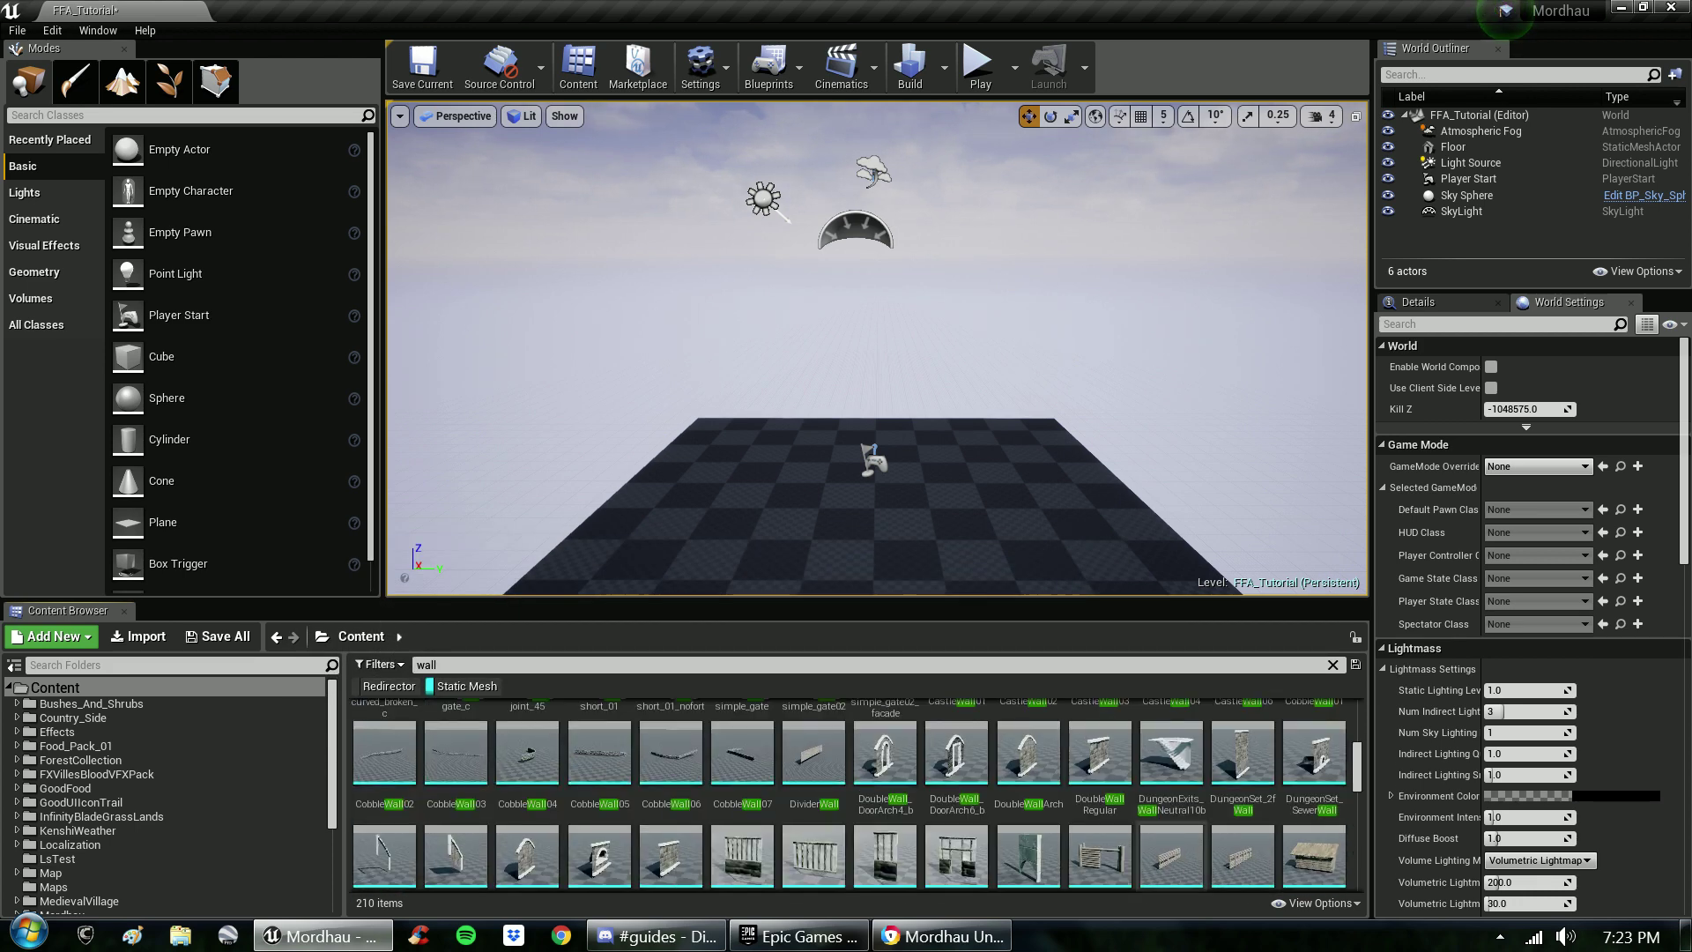
{"action": "scroll", "coordinate": [1171, 793], "scroll_direction": "up", "scroll_amount": 3}
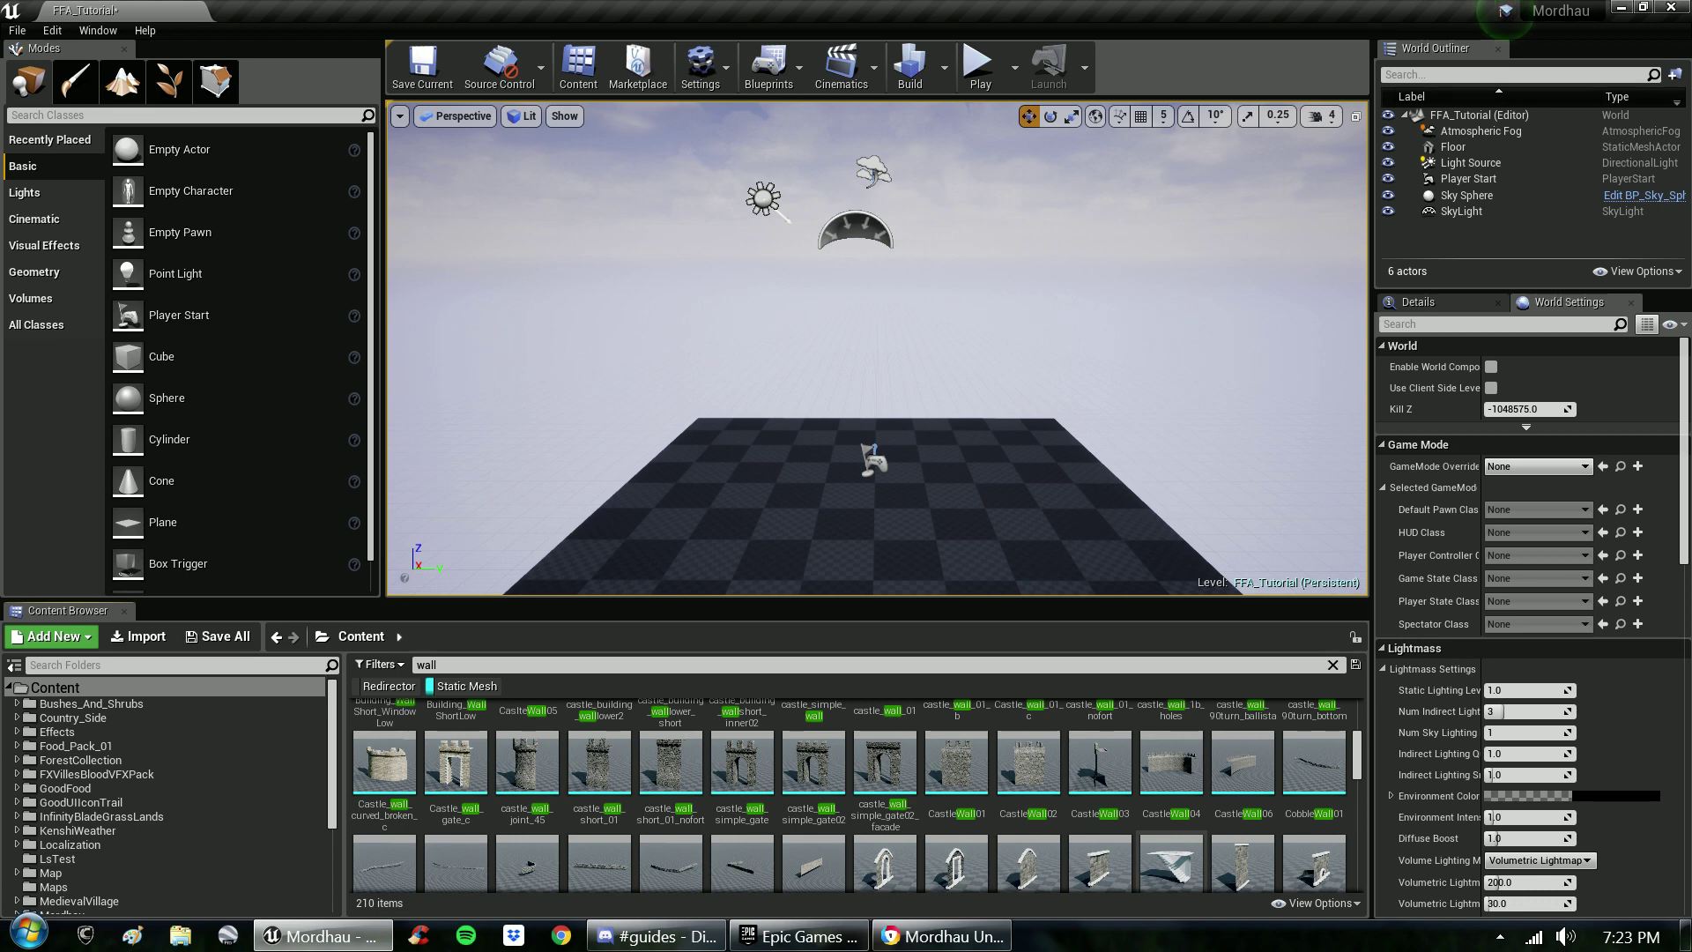
{"action": "scroll", "coordinate": [1172, 846], "scroll_direction": "up", "scroll_amount": 1}
{"action": "scroll", "coordinate": [1172, 820], "scroll_direction": "up", "scroll_amount": 1}
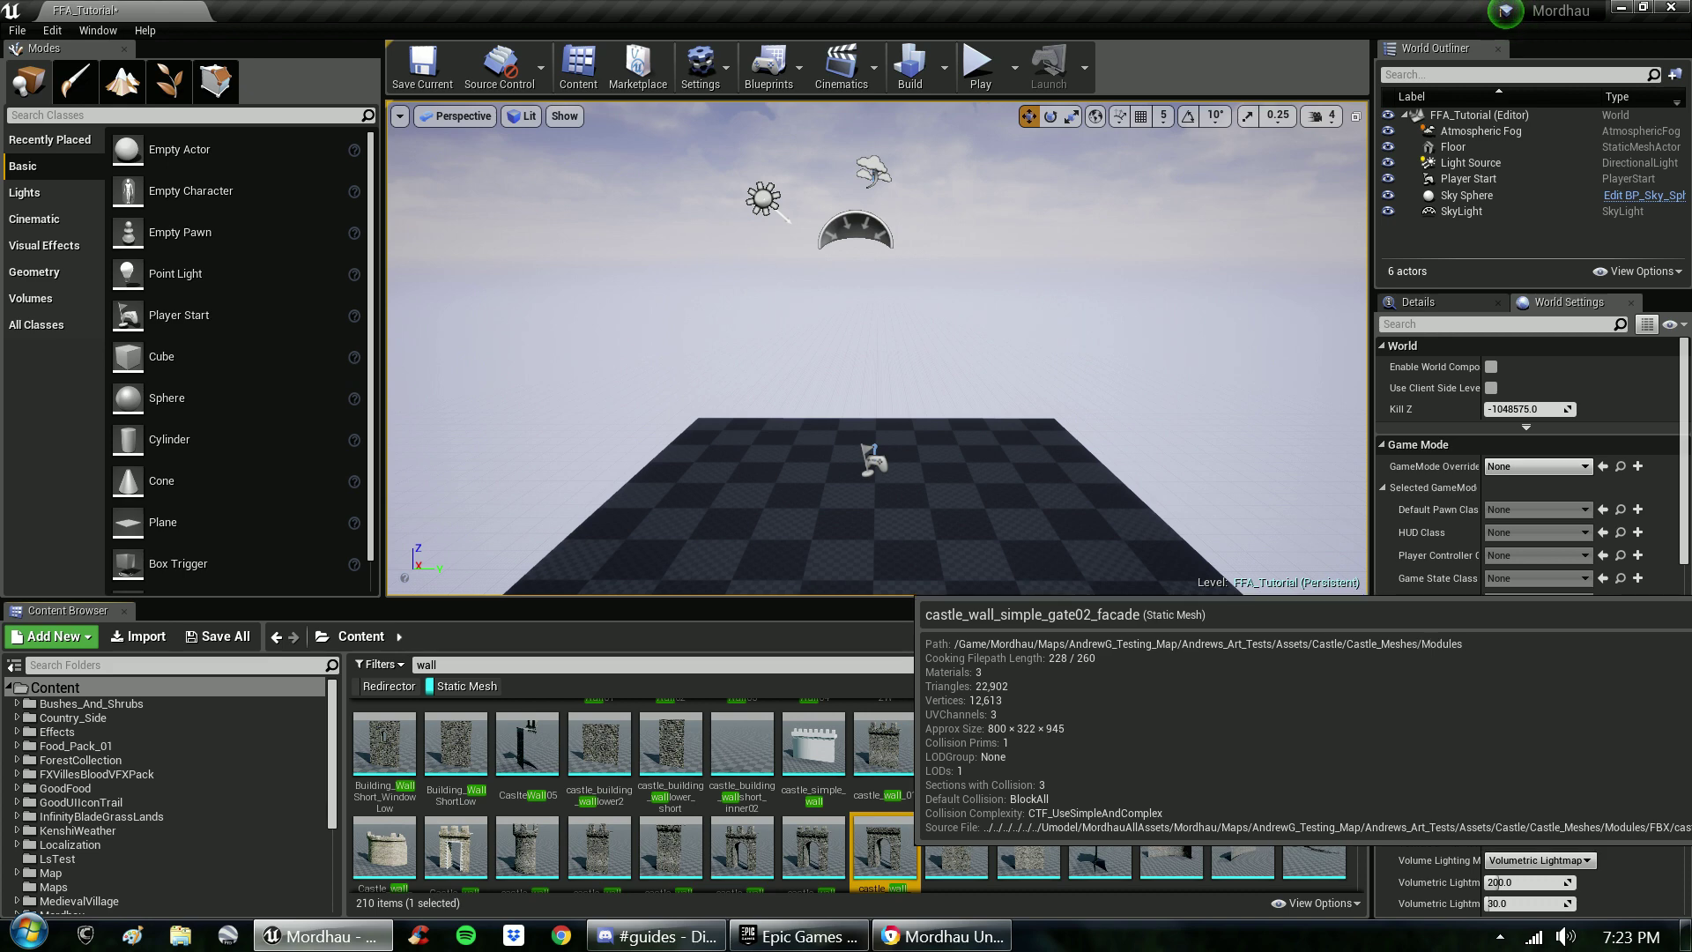
{"action": "left_click_drag", "start_coordinate": [883, 850], "coordinate": [806, 498]}
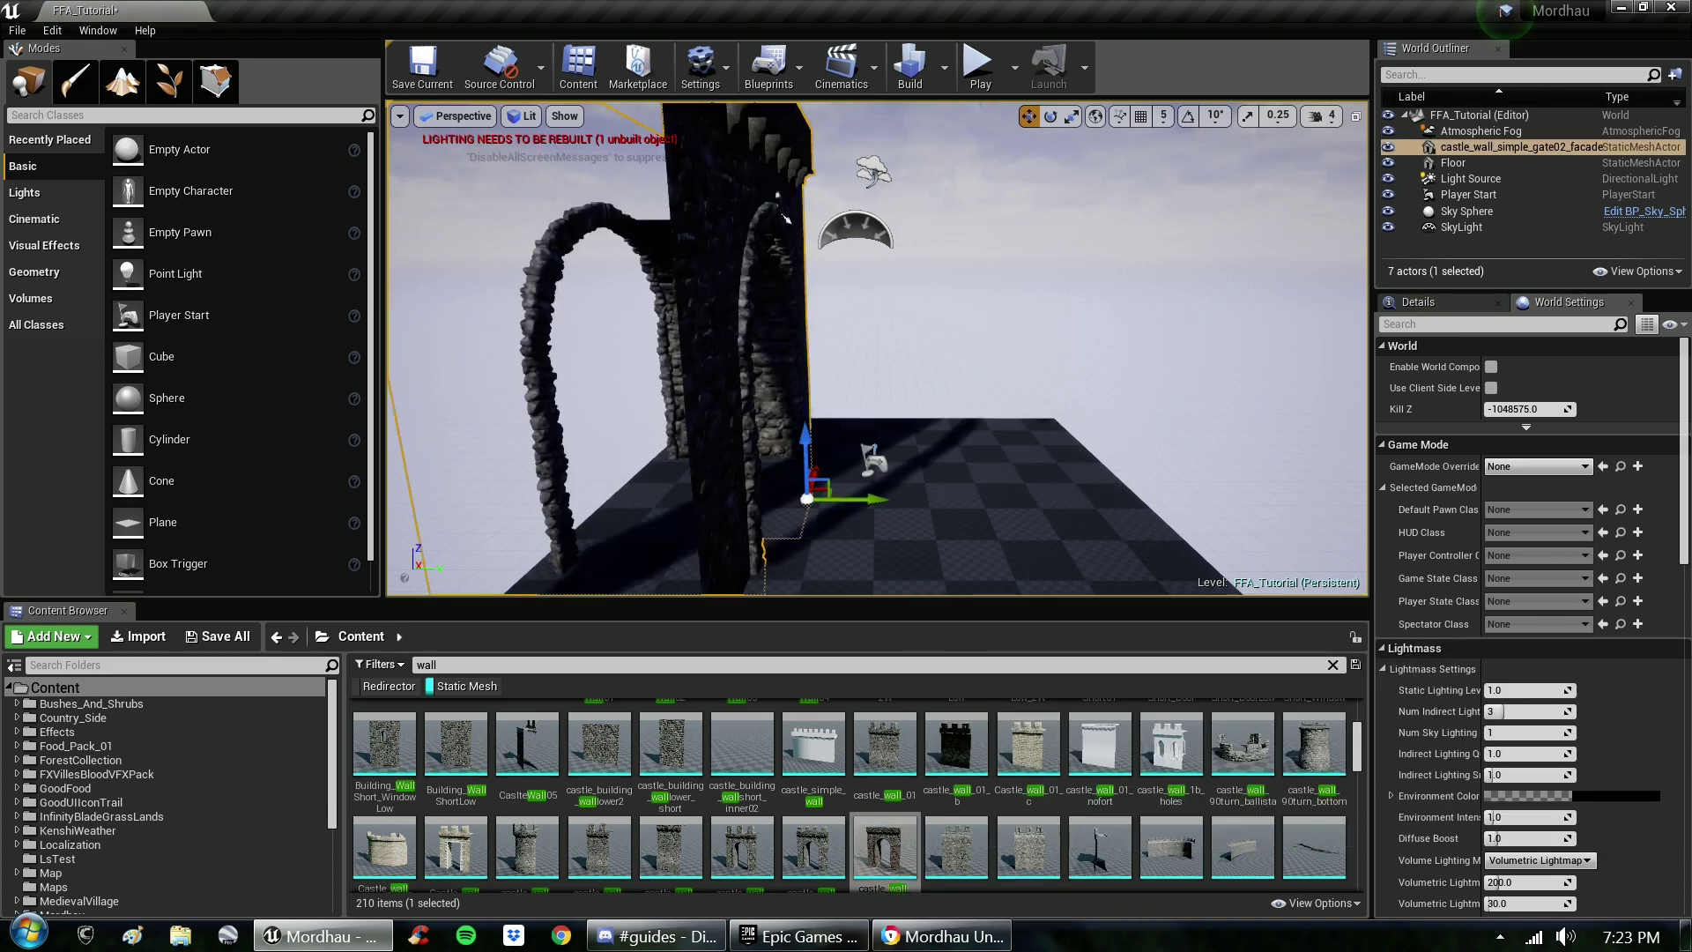
{"action": "right_click_drag", "start_coordinate": [876, 348], "coordinate": [415, 356]}
{"action": "right_click_drag", "start_coordinate": [807, 342], "coordinate": [723, 334]}
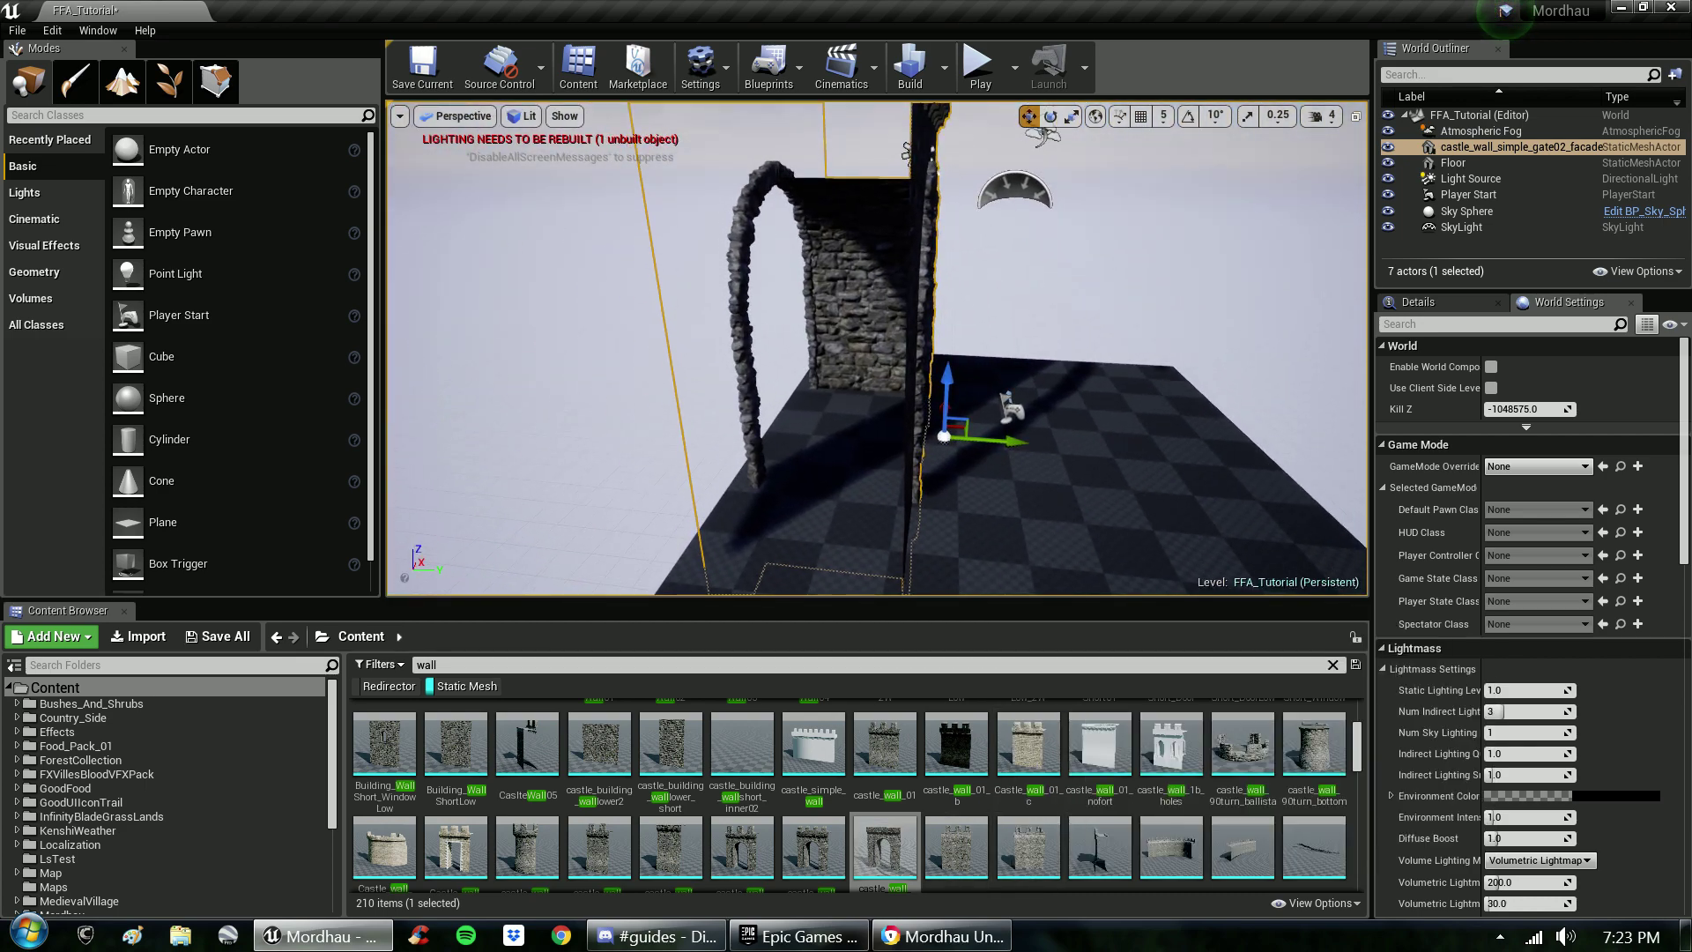
- Try out the CastleWall01 and castle_building_walllower_short meshes beside the gate, deleting each from the level
{"action": "left_click_drag", "start_coordinate": [956, 846], "coordinate": [868, 537]}
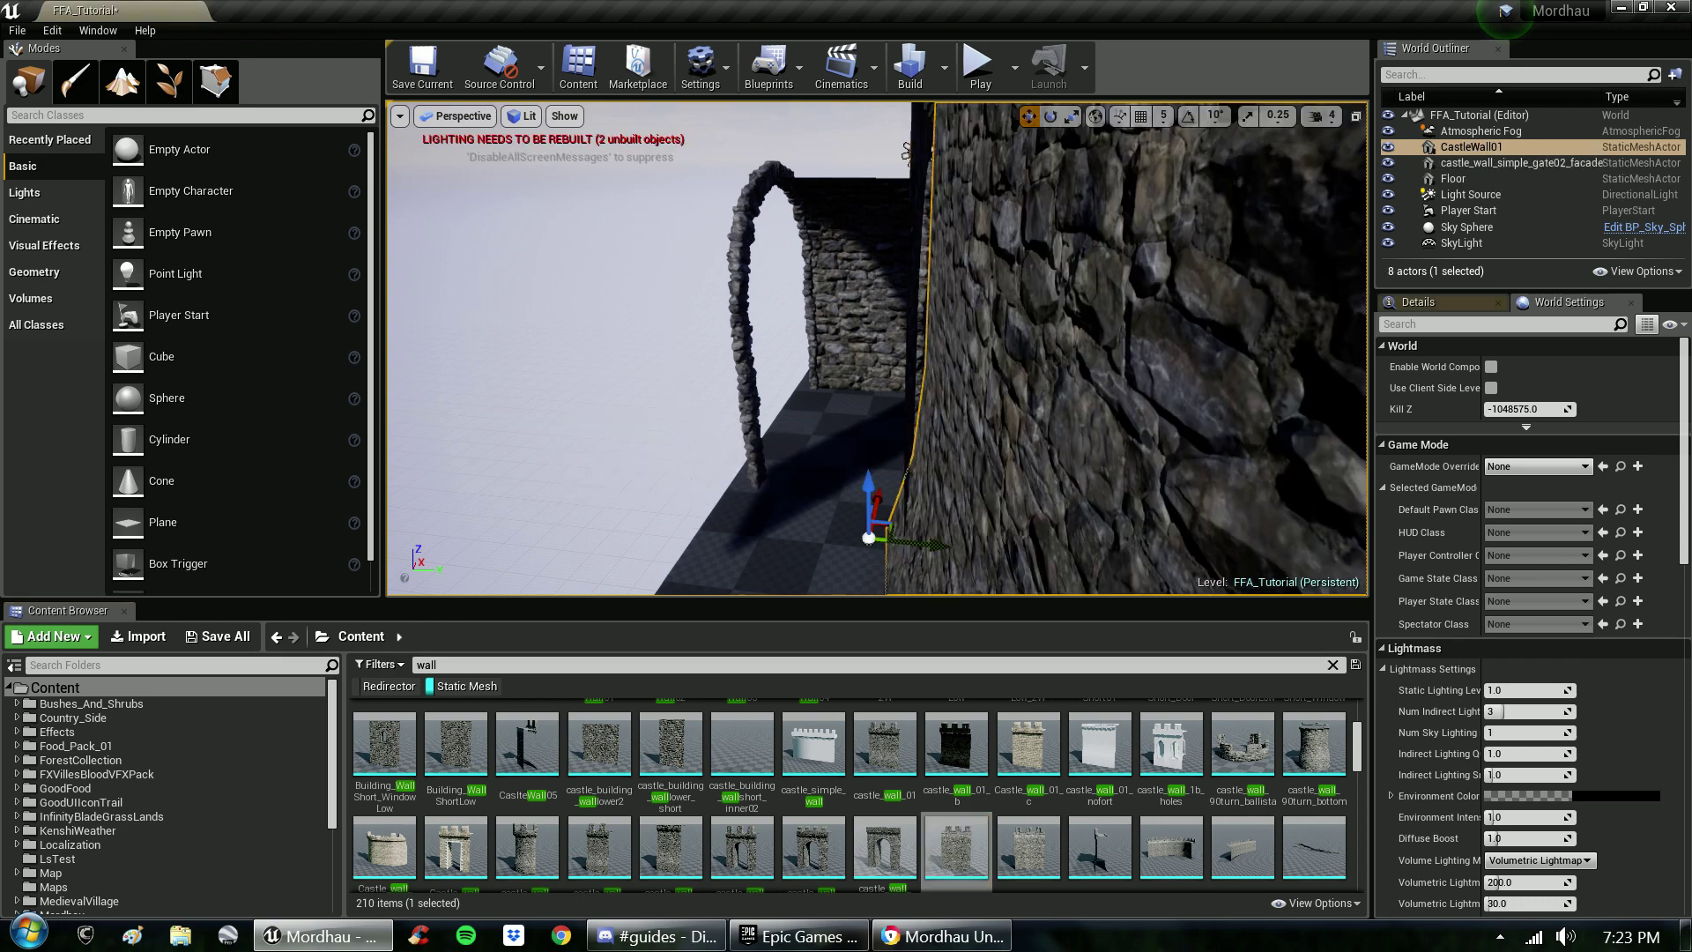
{"action": "mouse_move", "coordinate": [868, 537]}
{"action": "right_mouse_down"}
{"action": "mouse_move", "coordinate": [890, 538]}
{"action": "mouse_move", "coordinate": [815, 537]}
{"action": "mouse_move", "coordinate": [879, 532]}
{"action": "right_mouse_up"}
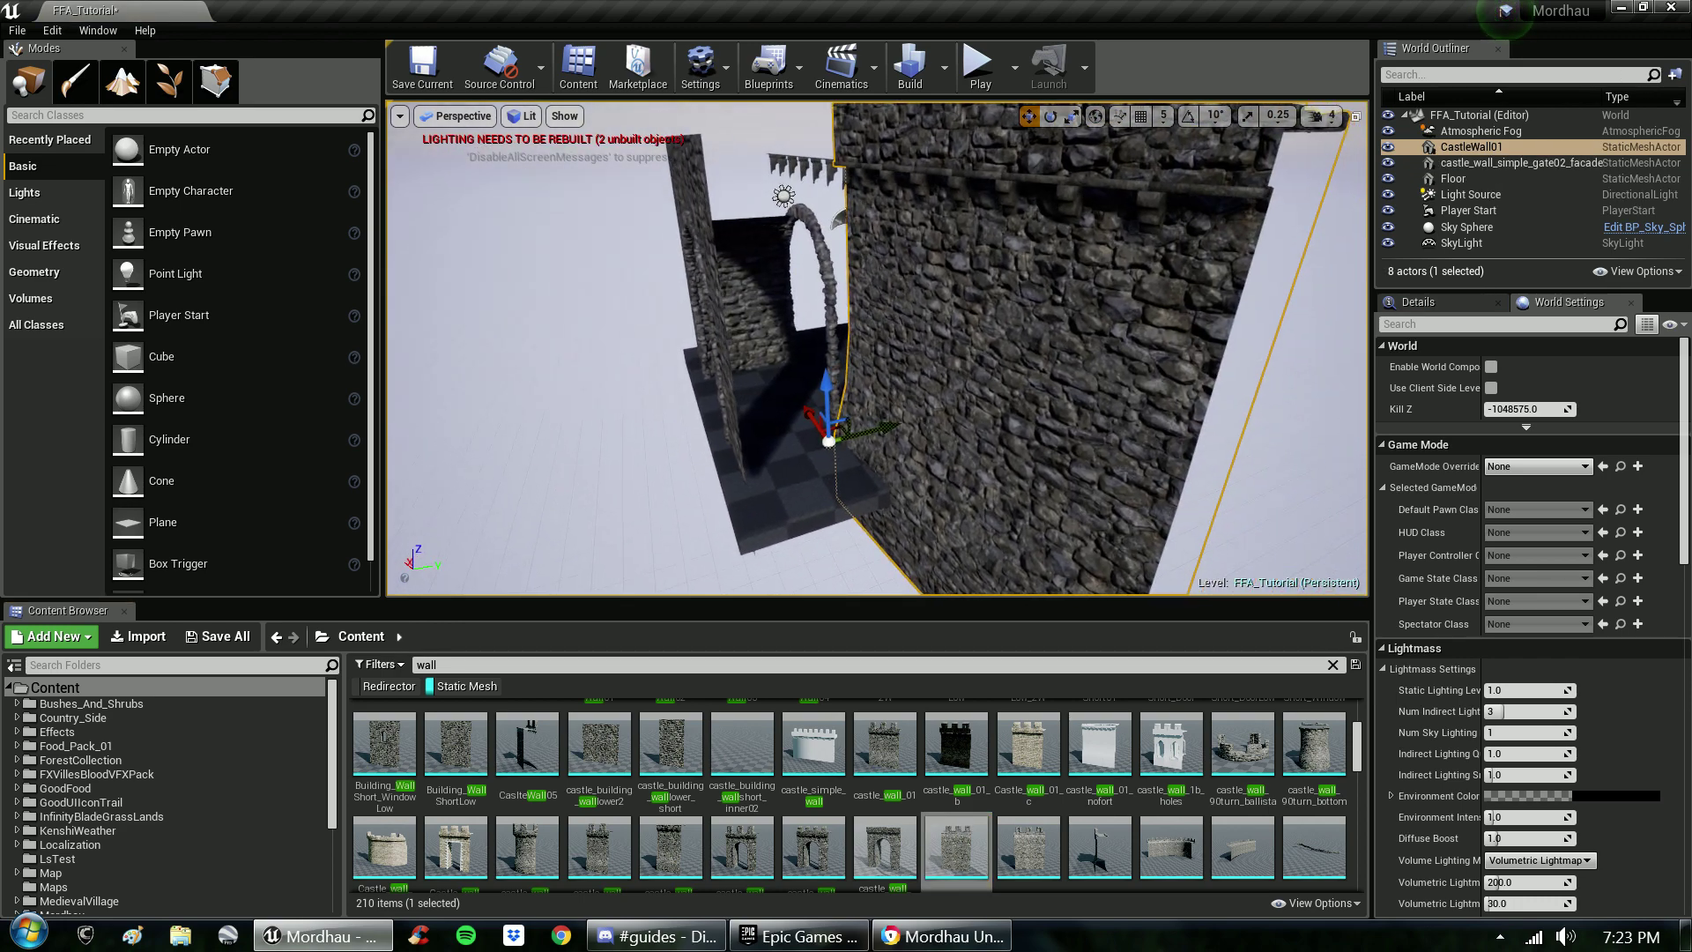
{"action": "key", "text": "Delete"}
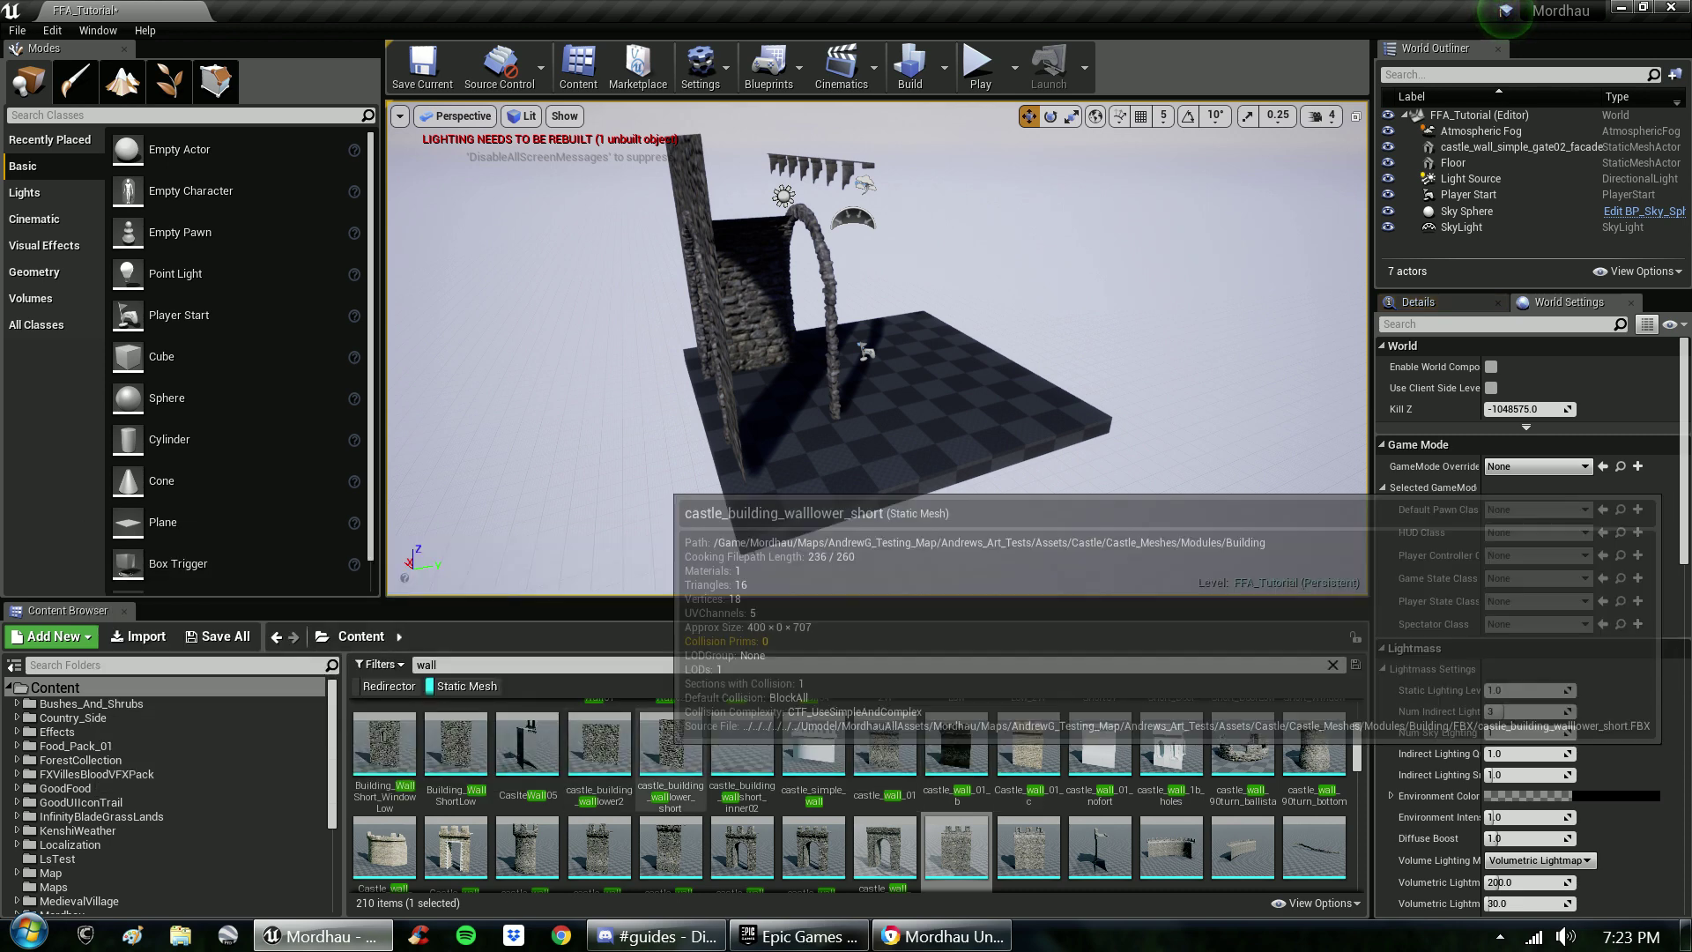
{"action": "left_click_drag", "start_coordinate": [664, 738], "coordinate": [754, 553]}
{"action": "left_click_drag", "start_coordinate": [670, 753], "coordinate": [809, 467]}
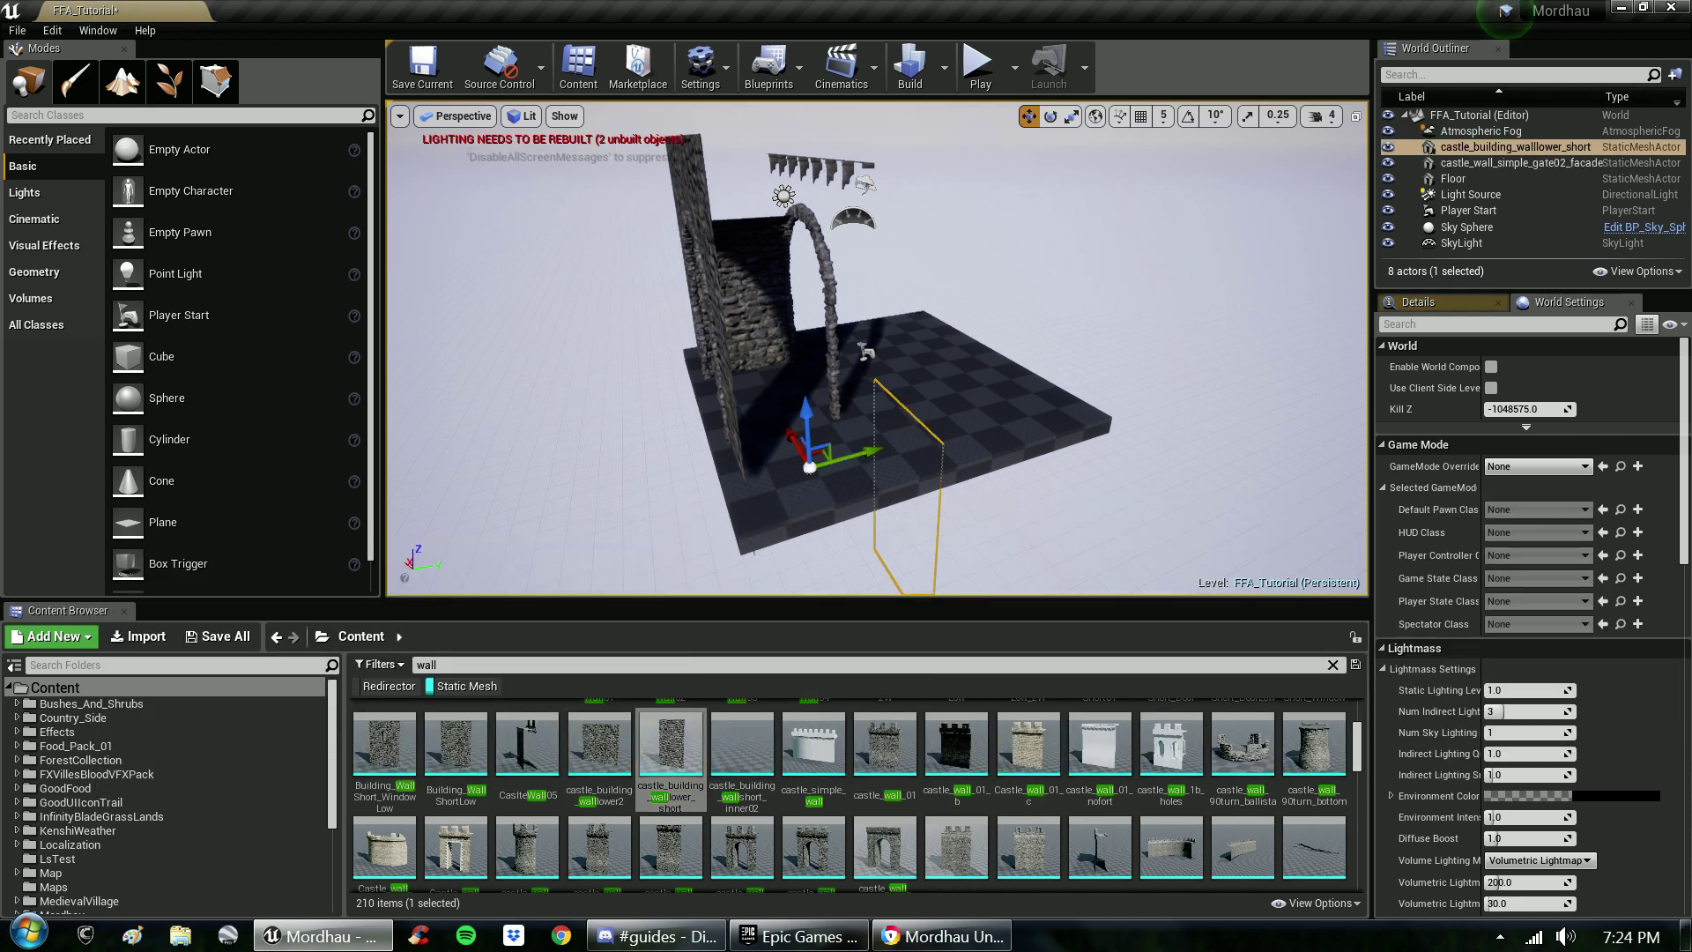
{"action": "right_click_drag", "start_coordinate": [877, 348], "coordinate": [639, 379]}
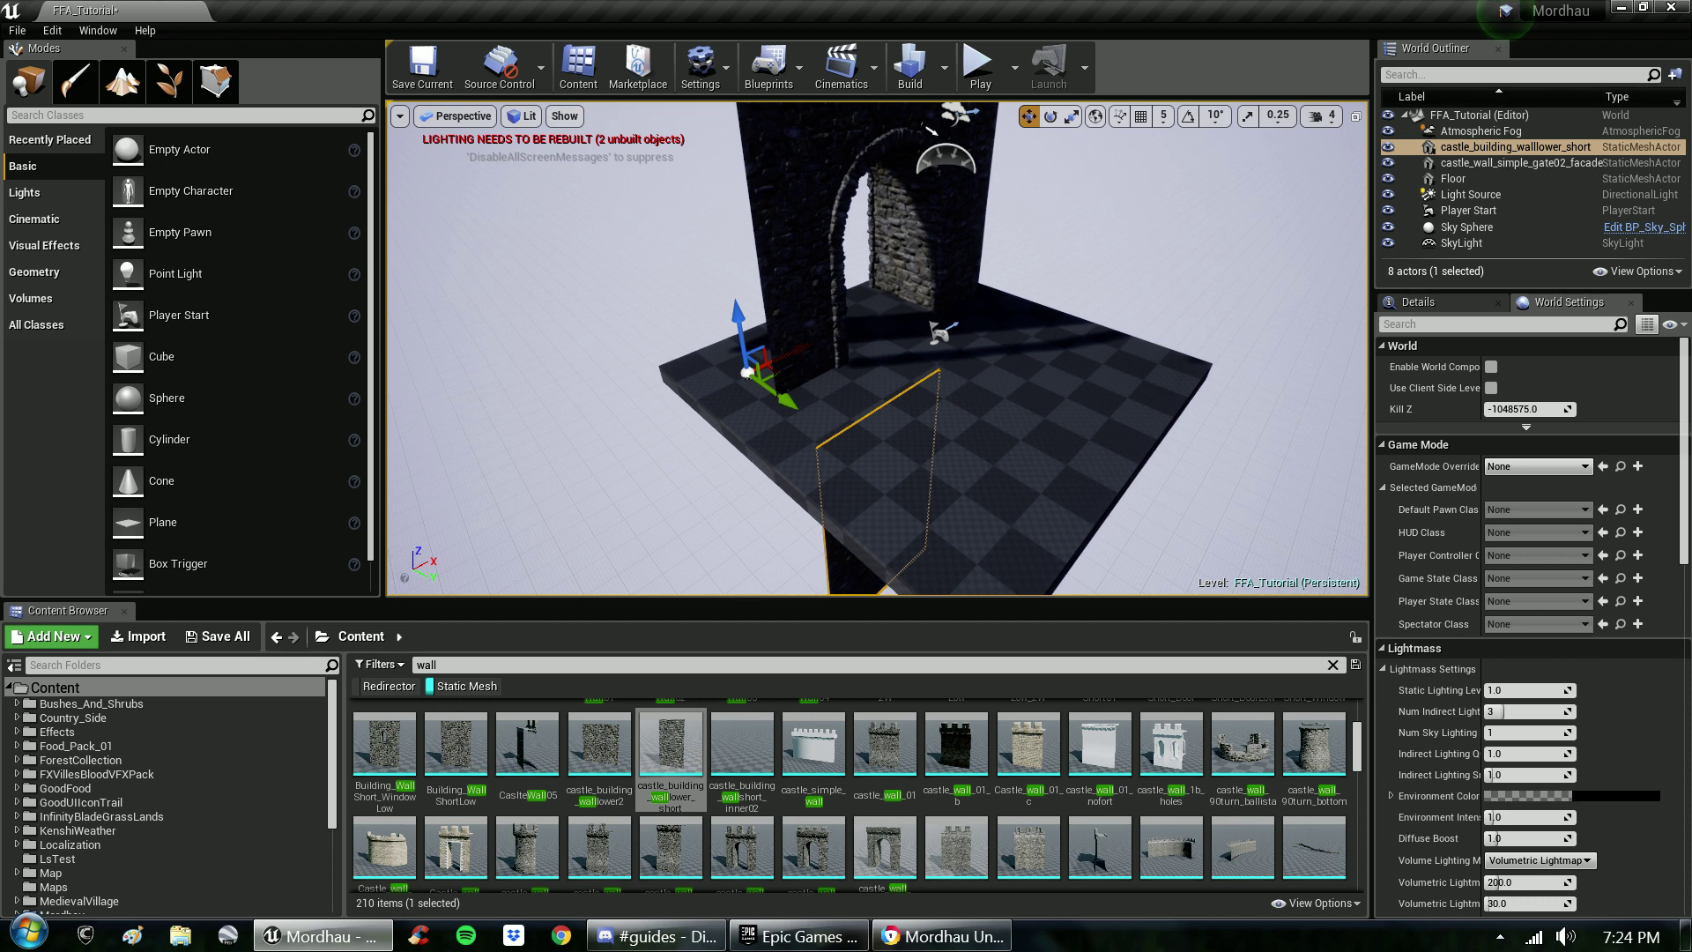
{"action": "key", "text": "Delete"}
- Delete the checkered Floor mesh beneath the gate and player start
{"action": "right_click_drag", "start_coordinate": [862, 320], "coordinate": [834, 339]}
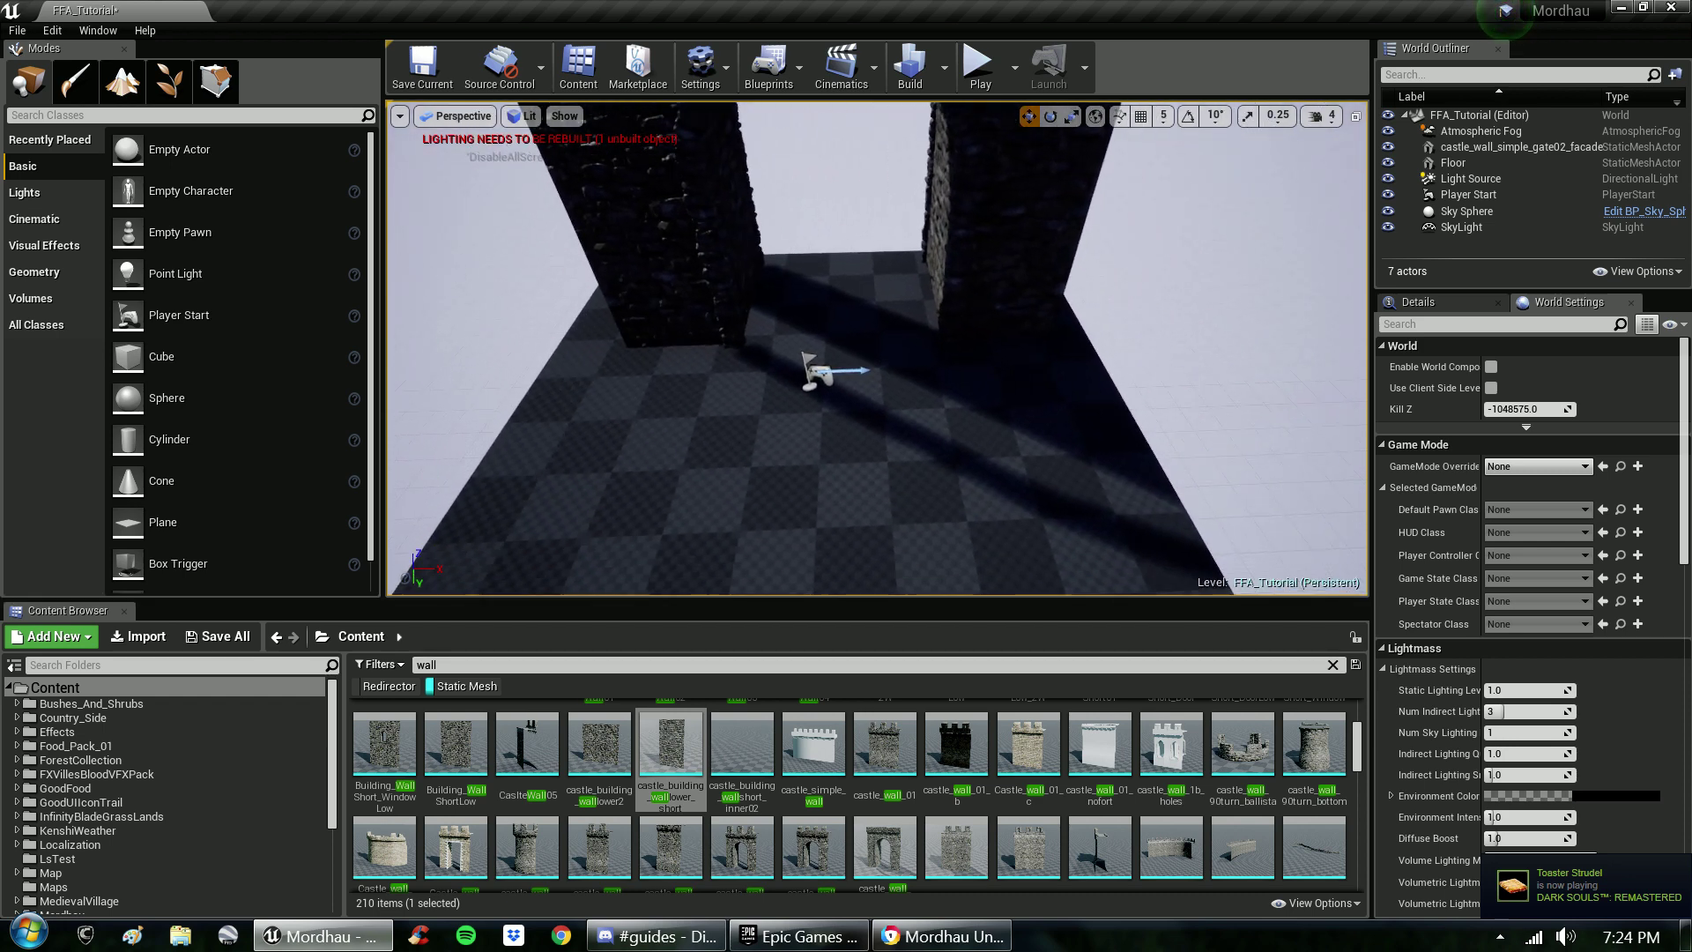
{"action": "left_click", "coordinate": [834, 339]}
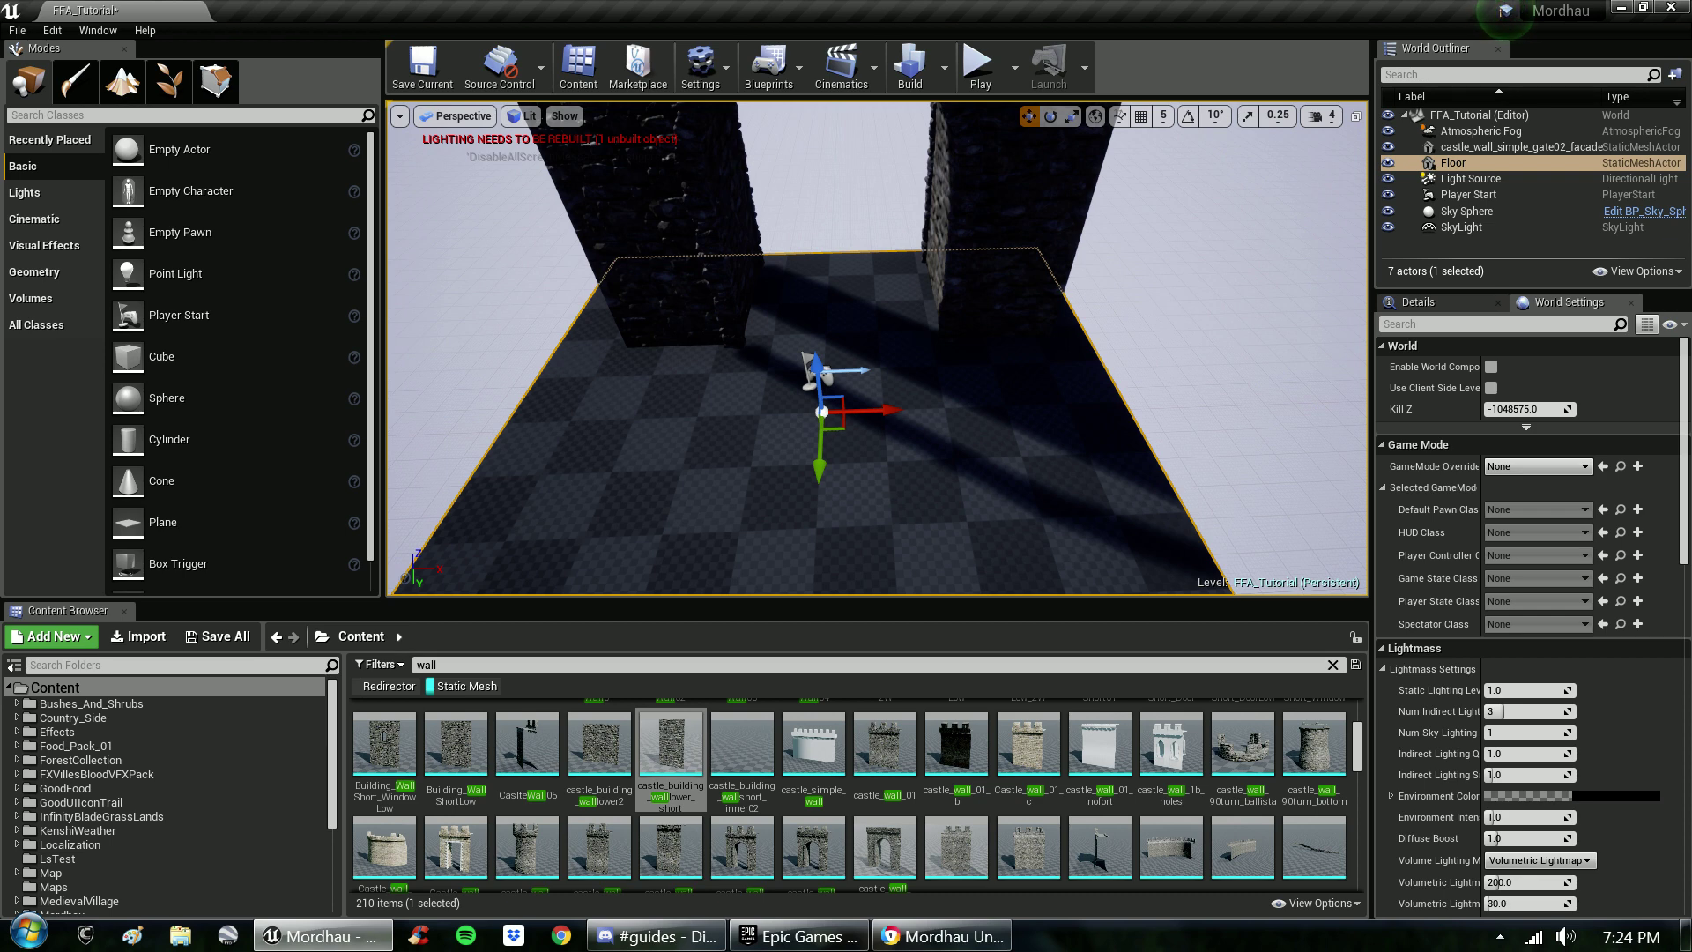
{"action": "key", "text": "Delete"}
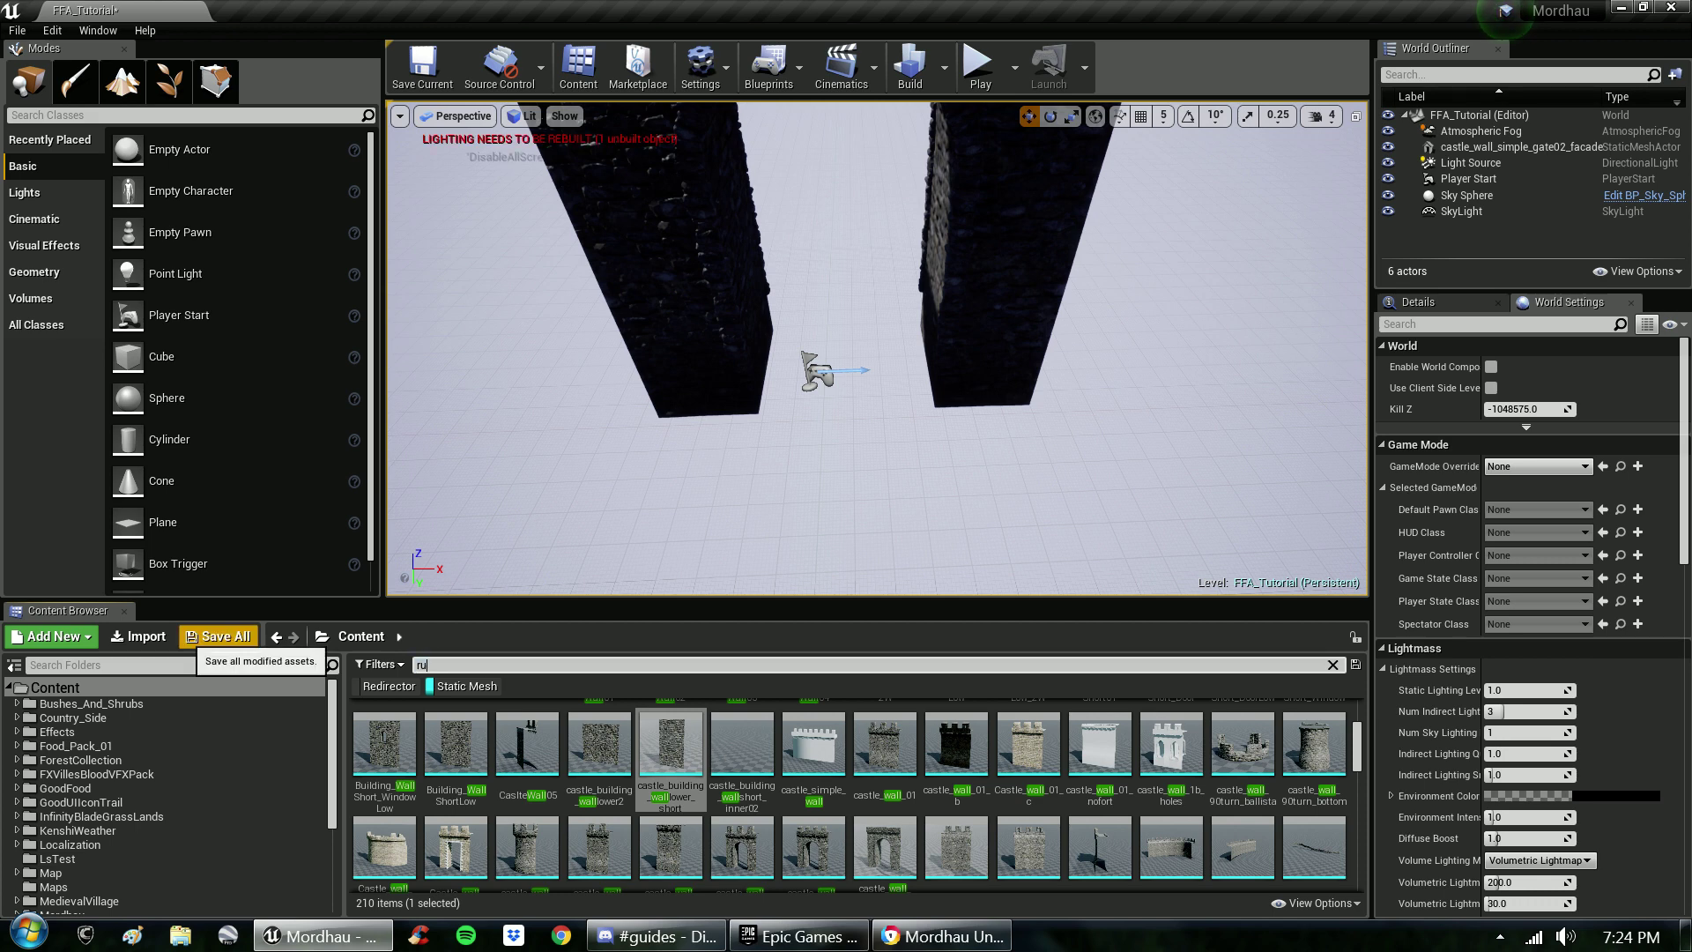
- Search the static meshes for "rubble" and inspect RubblePile03 in its mesh editor
{"action": "type", "text": "e"}
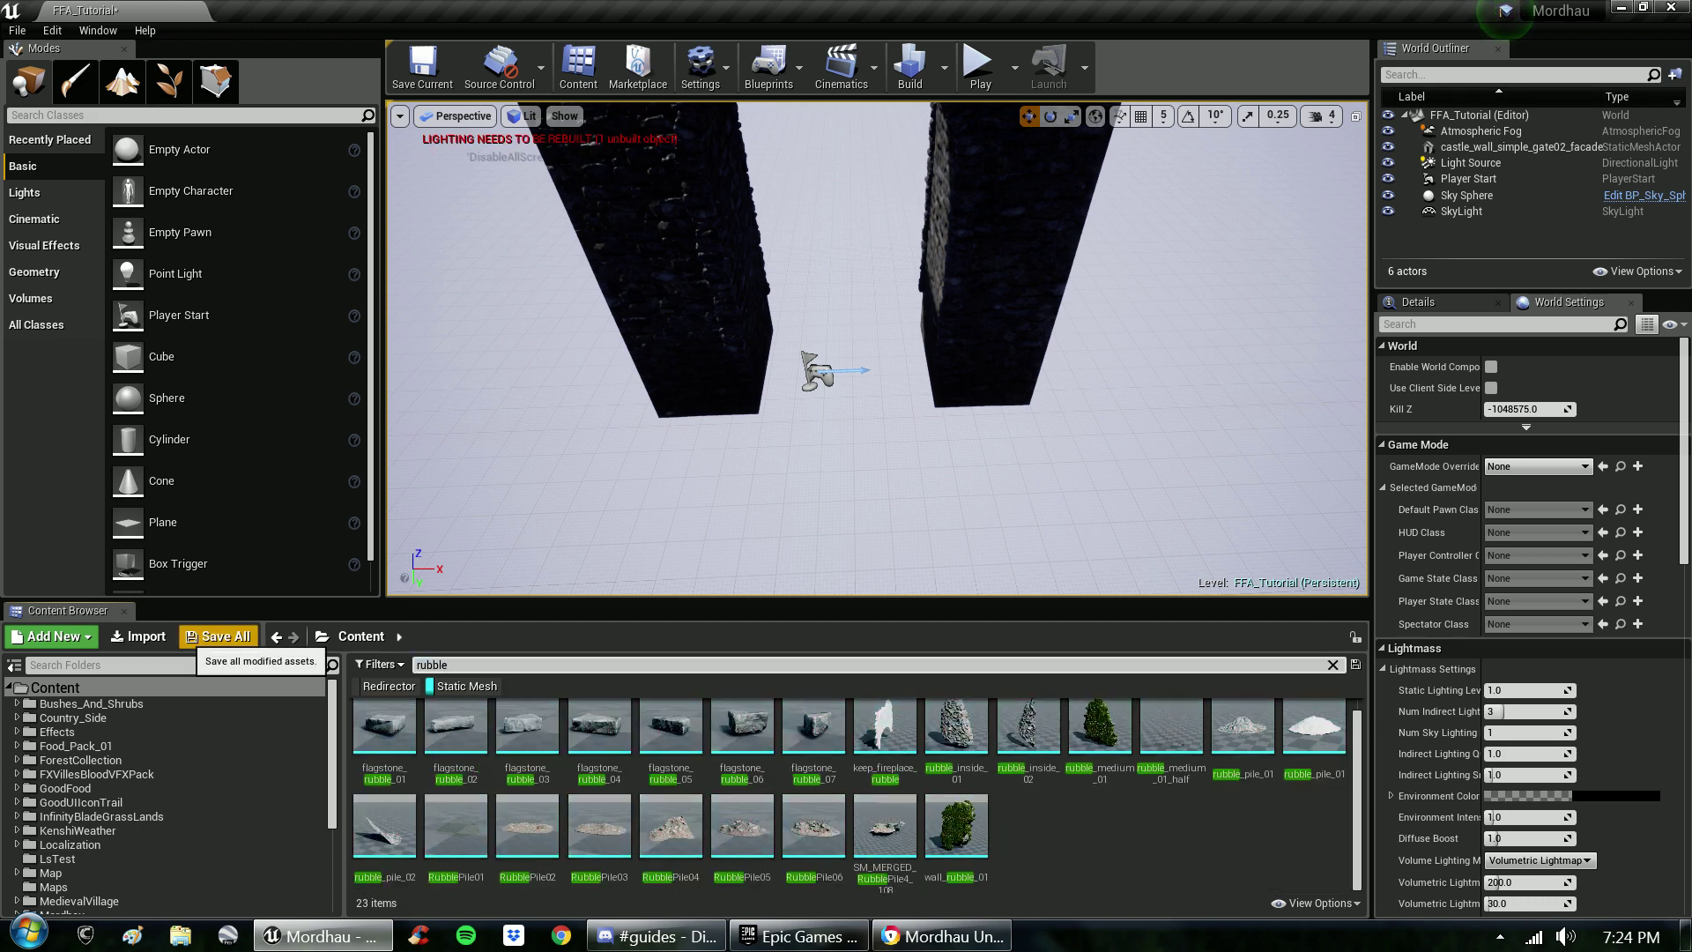
{"action": "left_click", "coordinate": [599, 828]}
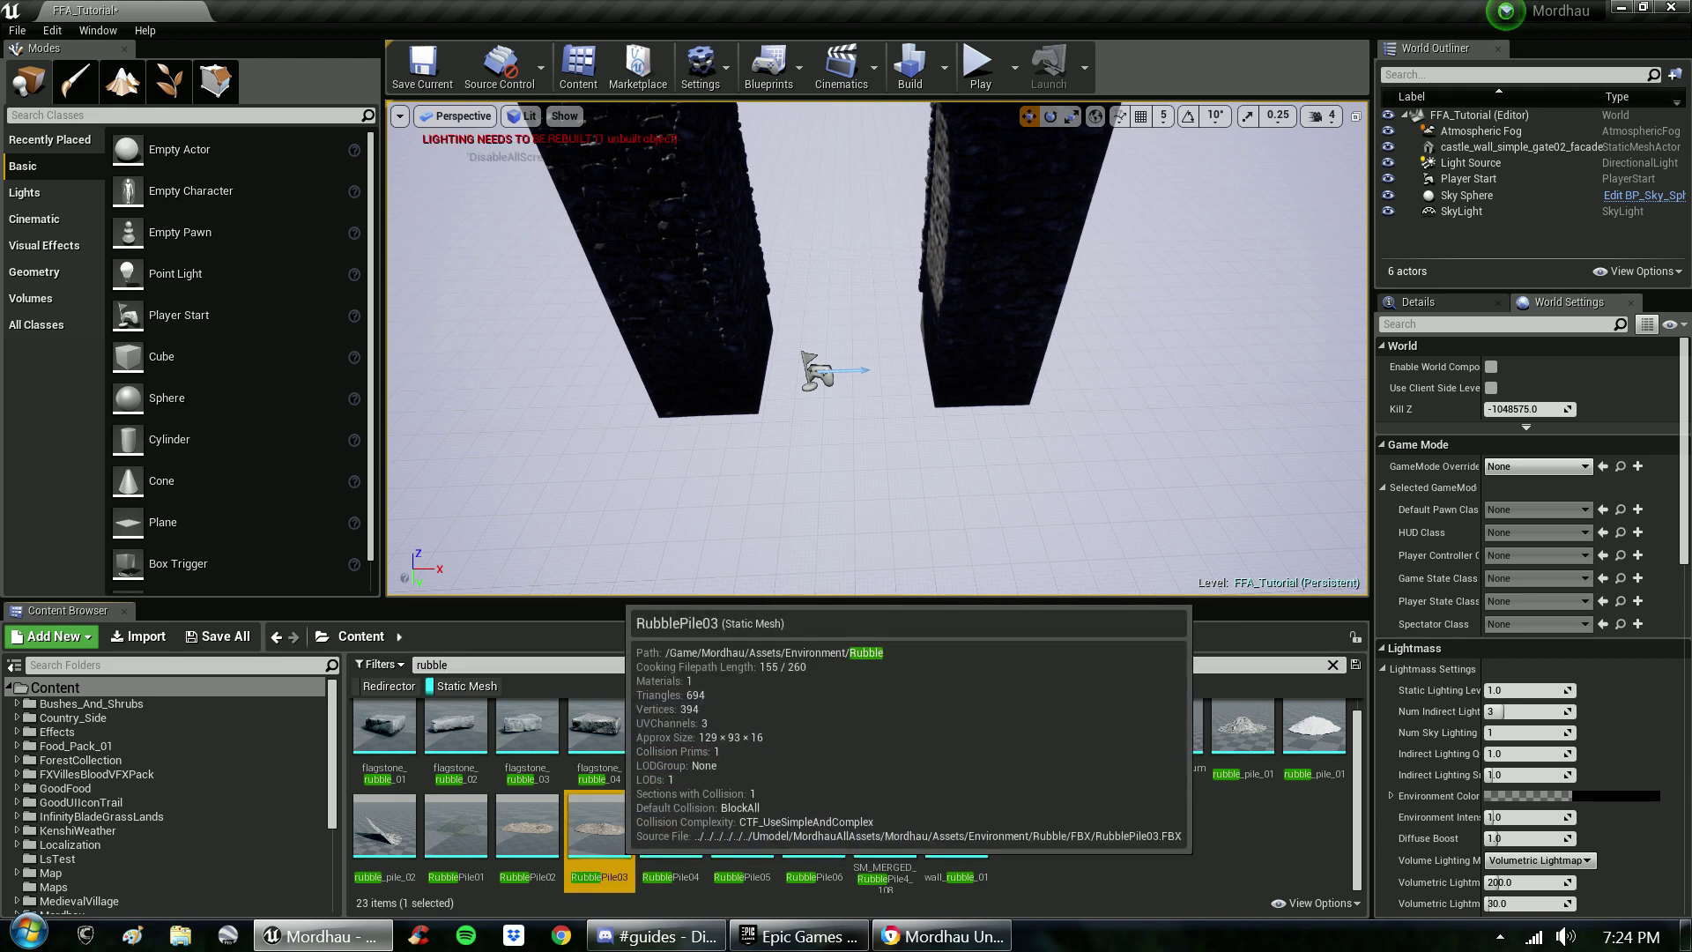
{"action": "double_click", "coordinate": [599, 828]}
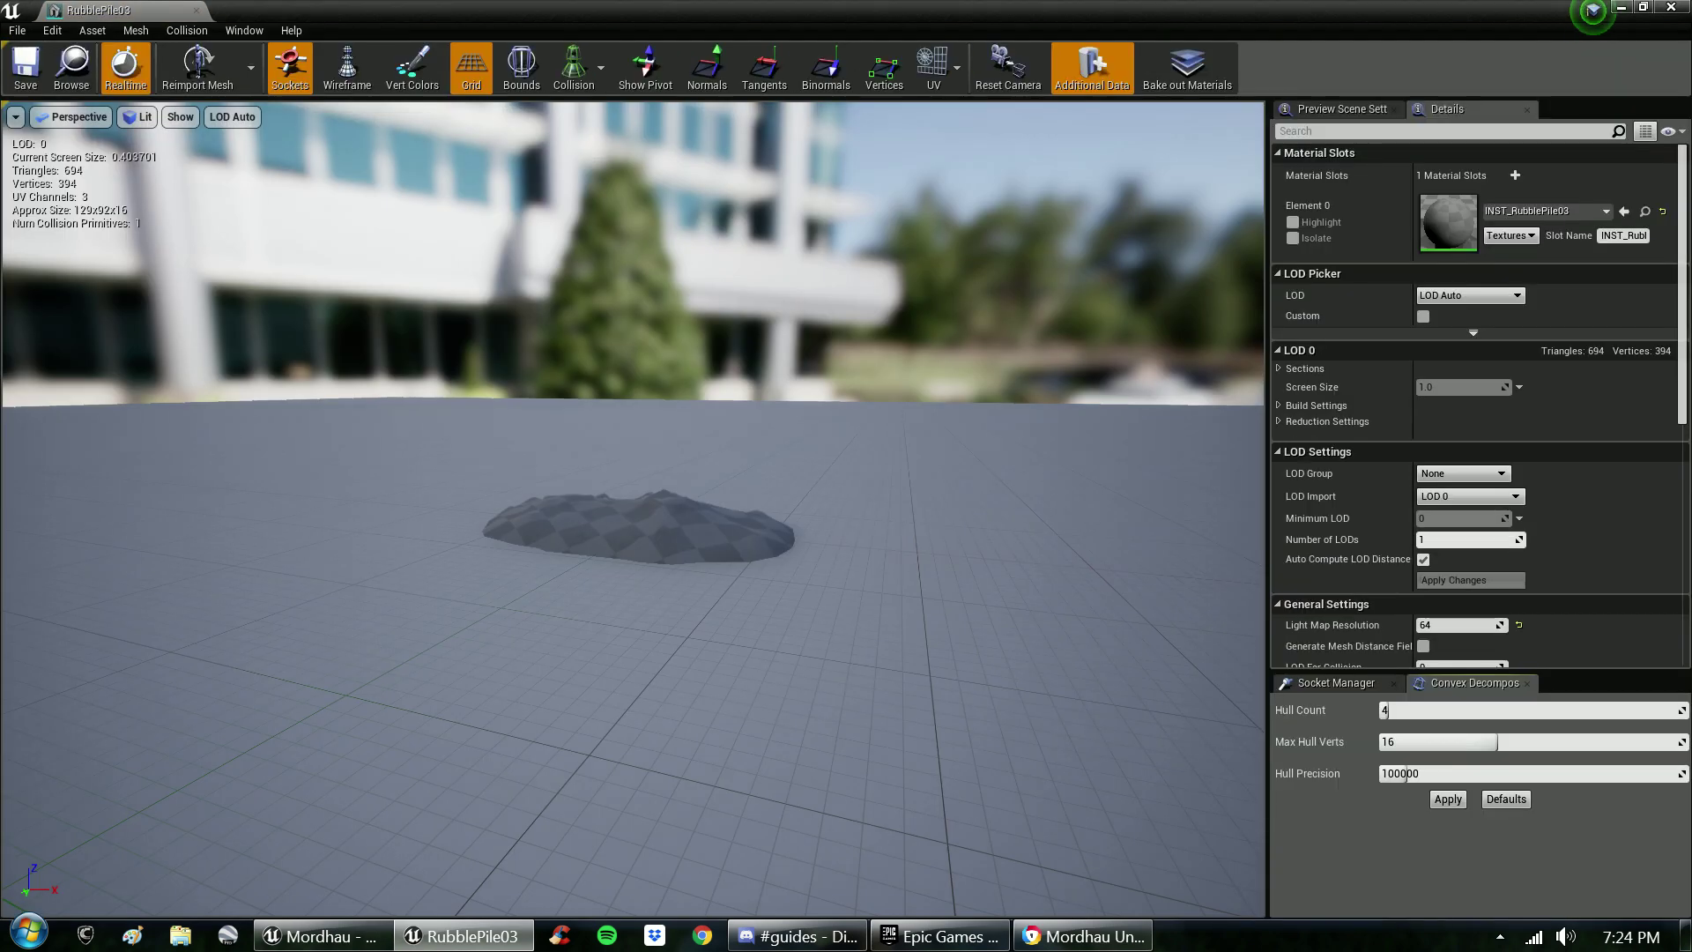
{"action": "left_click", "coordinate": [1669, 7]}
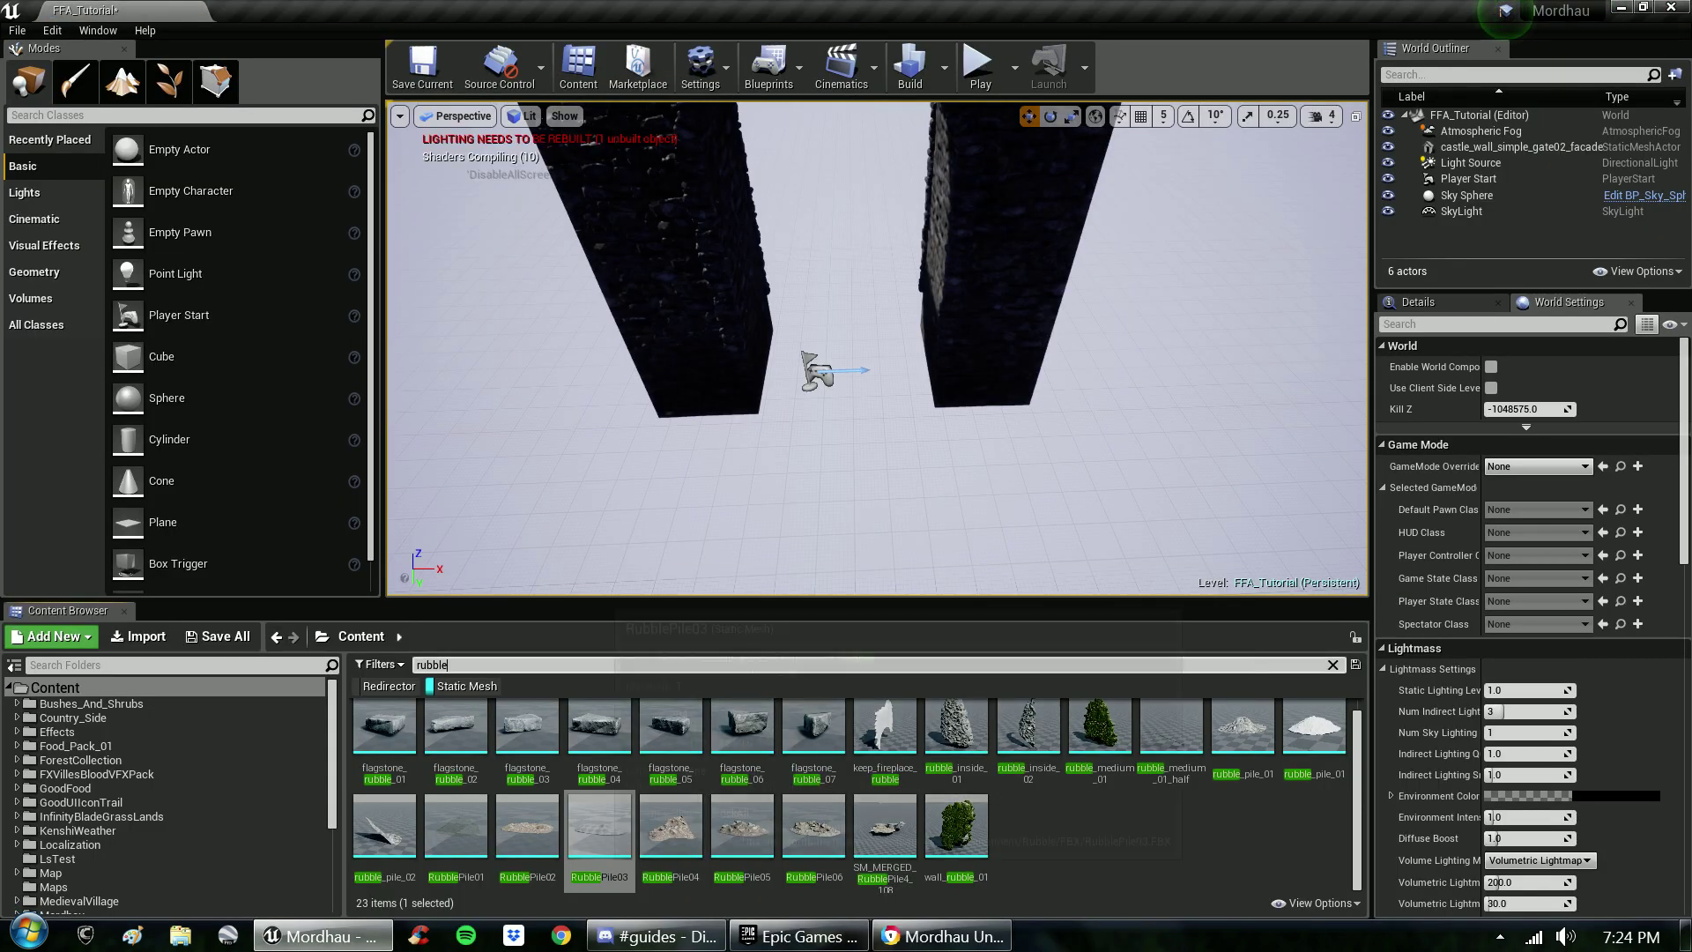
- Place the RubblePile02 mesh at the foot of the gate near the player start and focus on it
{"action": "left_click", "coordinate": [541, 837]}
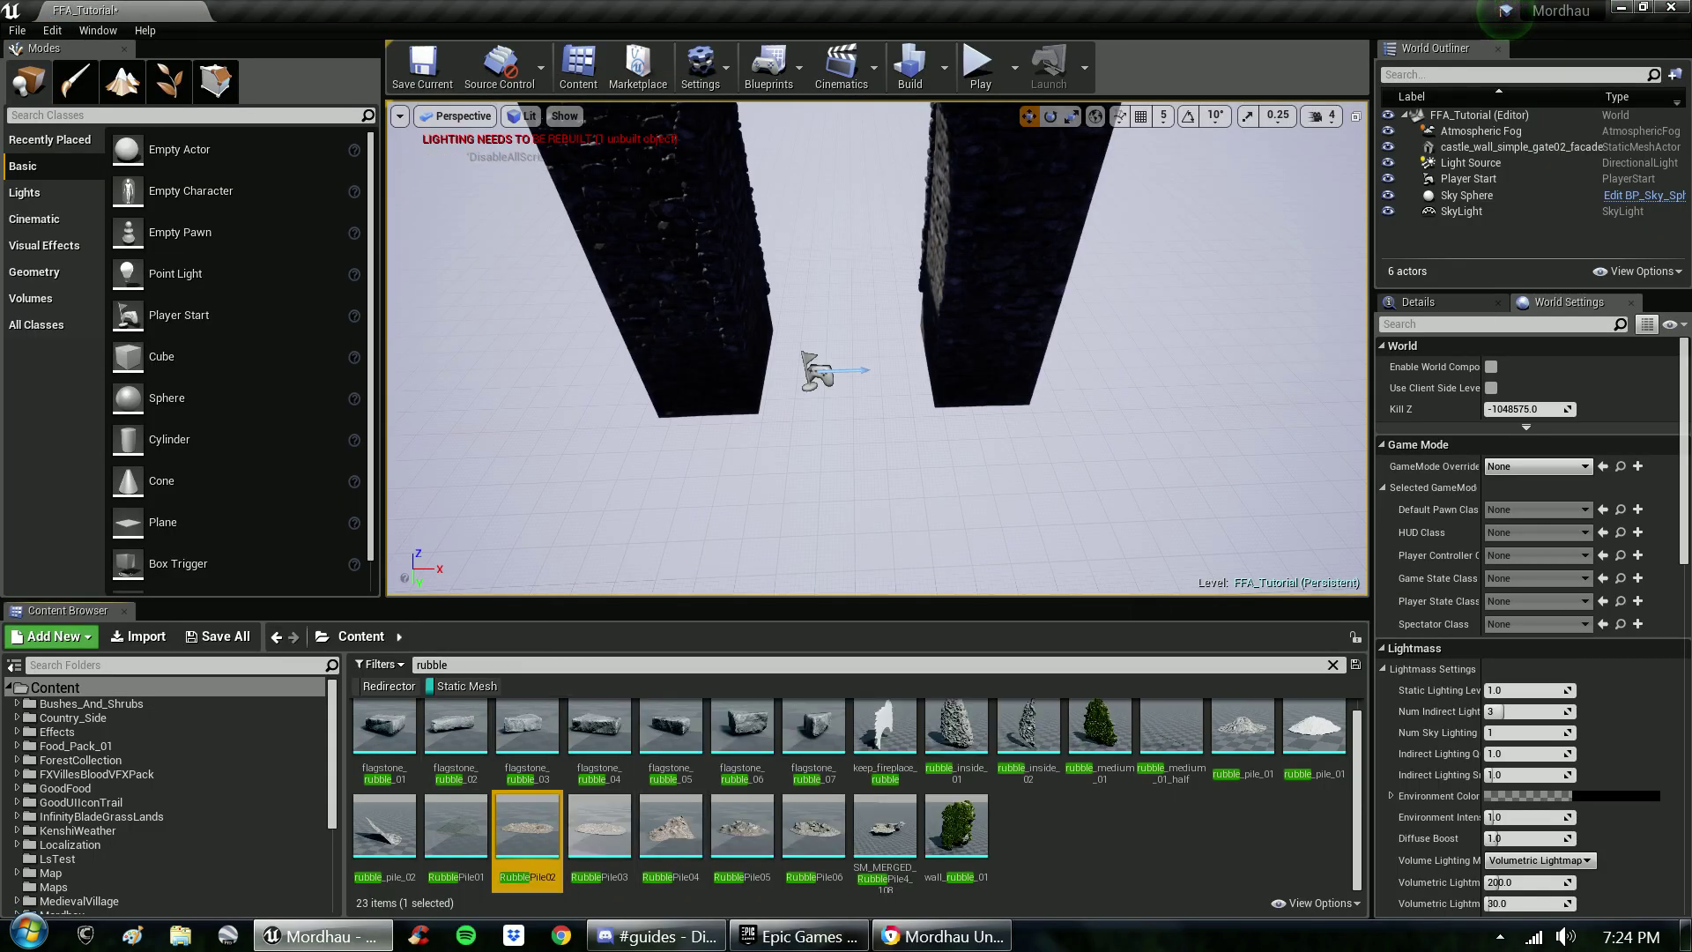
{"action": "left_click_drag", "start_coordinate": [527, 828], "coordinate": [738, 432]}
{"action": "key", "text": "f"}
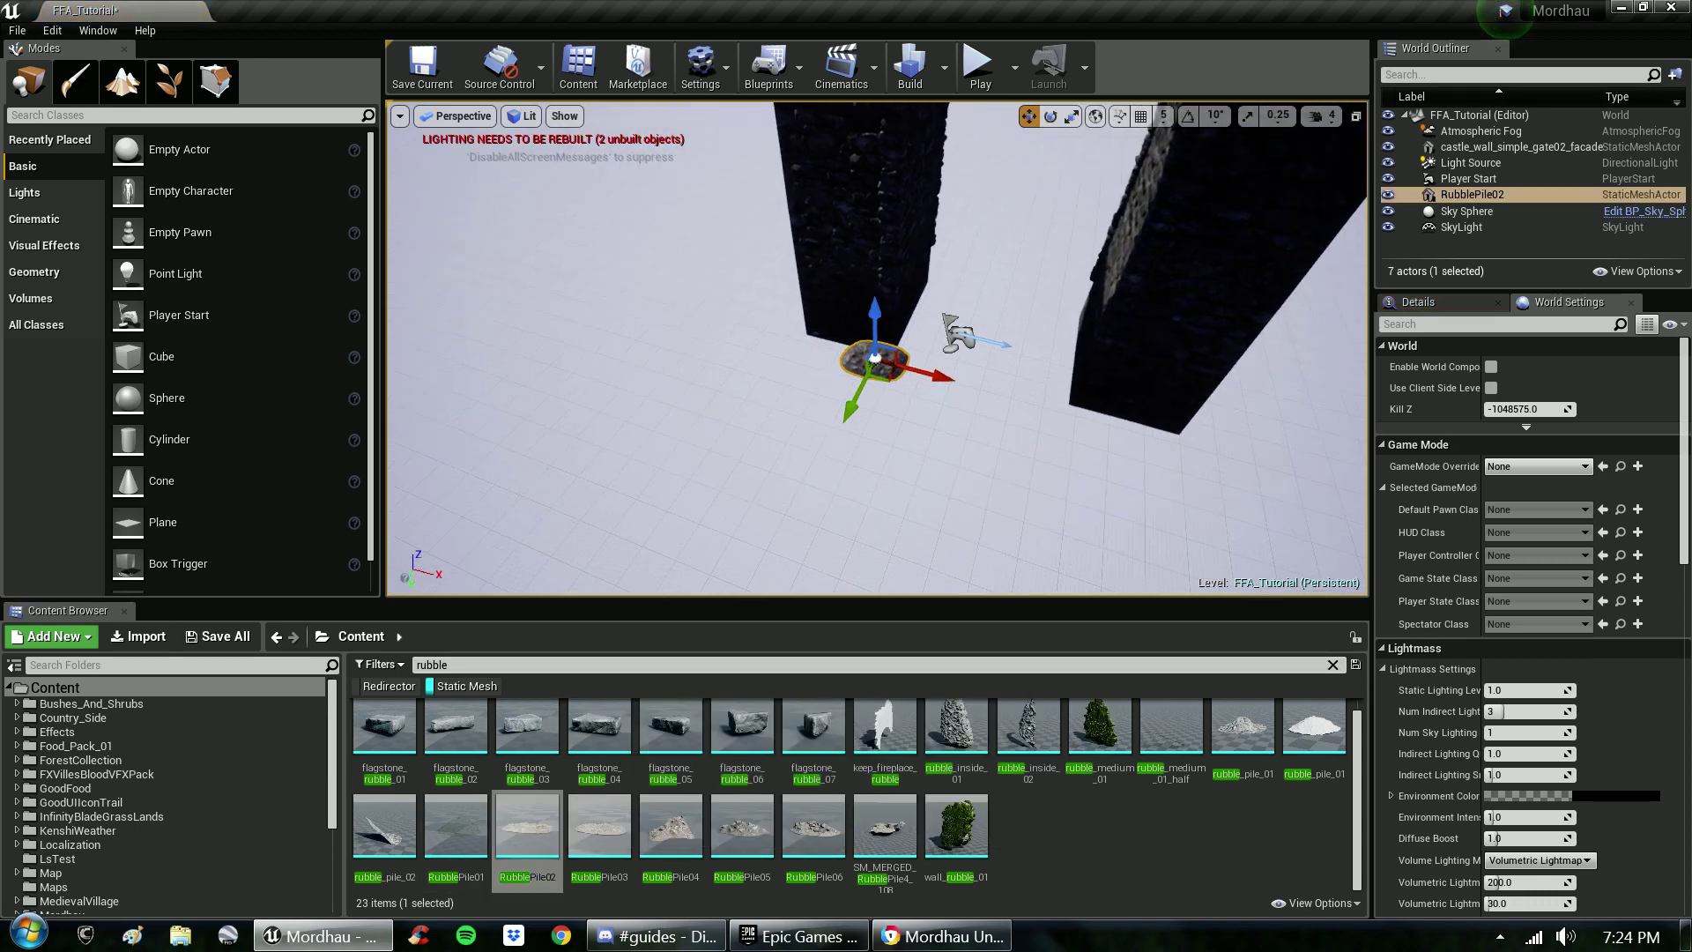
{"action": "right_click_drag", "start_coordinate": [868, 388], "coordinate": [1075, 406]}
- Try out the rotate and scale tools on the rubble pile, stretch it vertically and undo the stretch
{"action": "key", "text": "e"}
{"action": "key", "text": "r"}
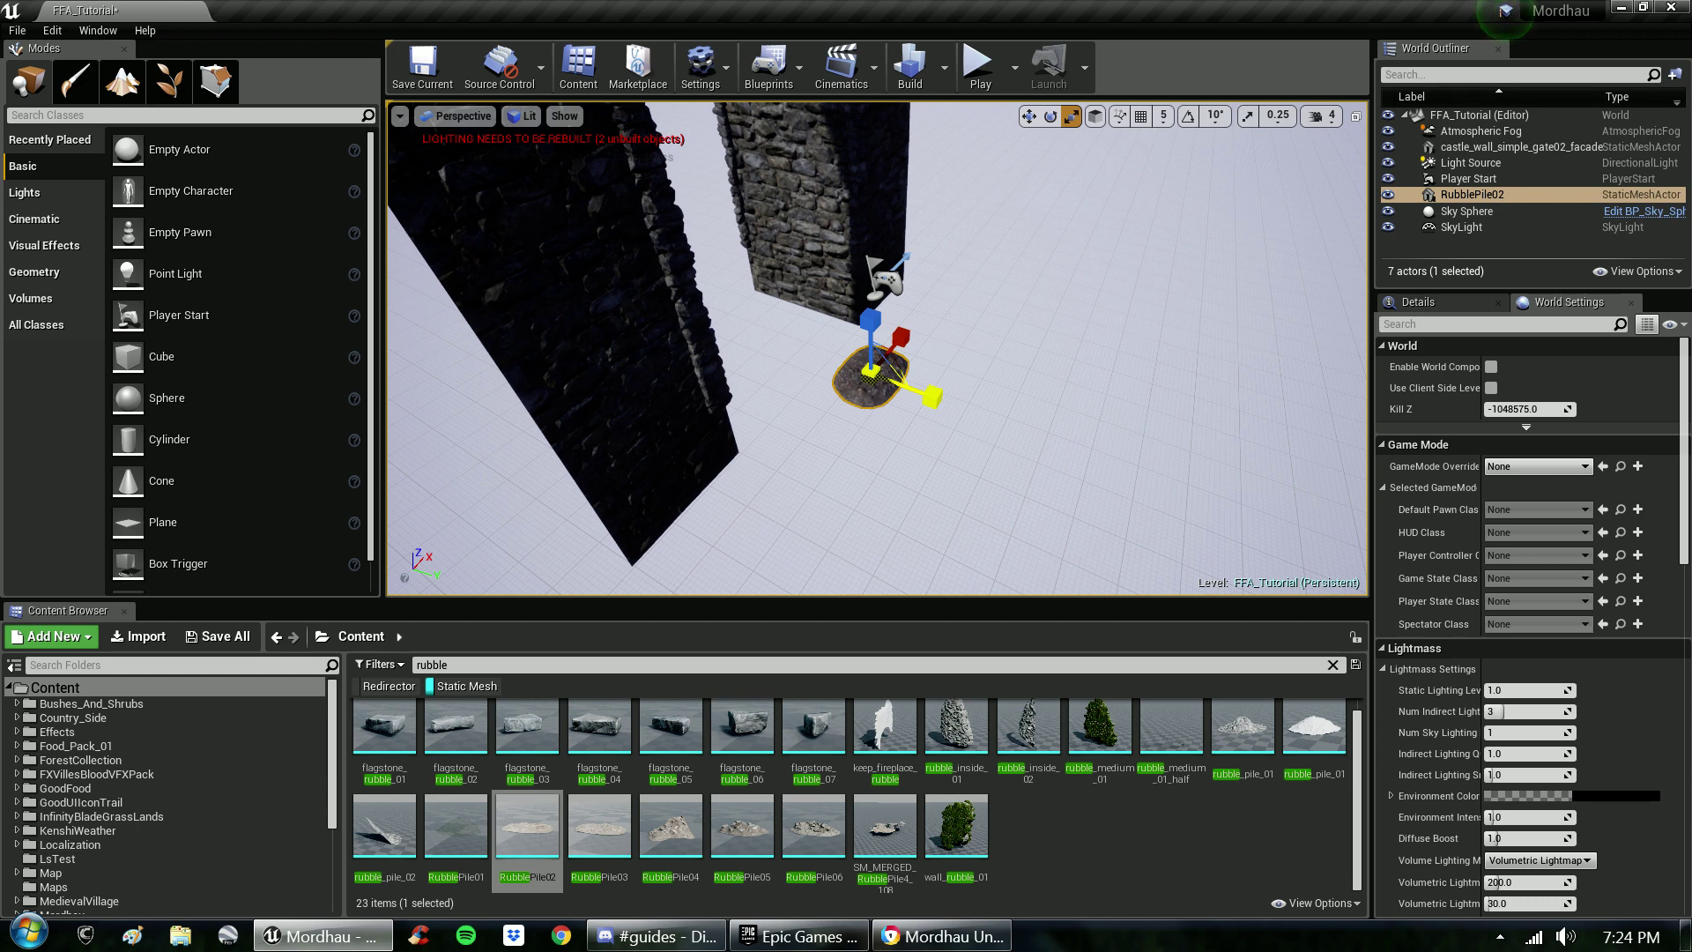
{"action": "key", "text": "e"}
{"action": "key", "text": "r"}
{"action": "key", "text": "e"}
{"action": "key", "text": "r"}
{"action": "key", "text": "e"}
{"action": "key", "text": "r"}
{"action": "key", "text": "e"}
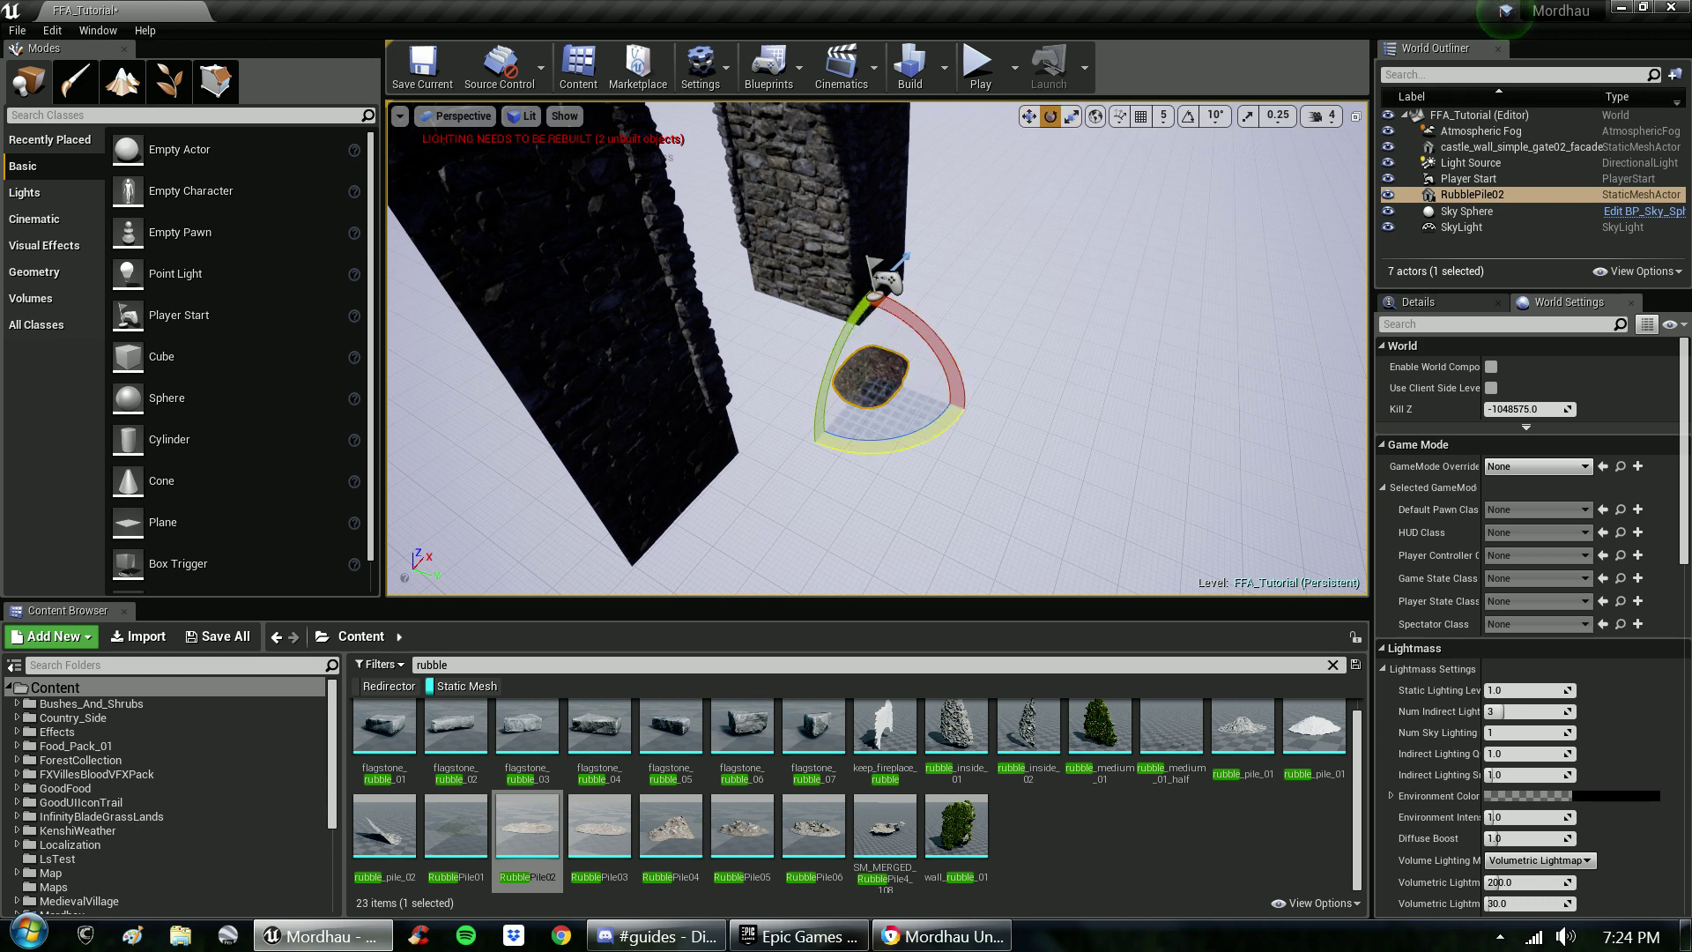
{"action": "key", "text": "r"}
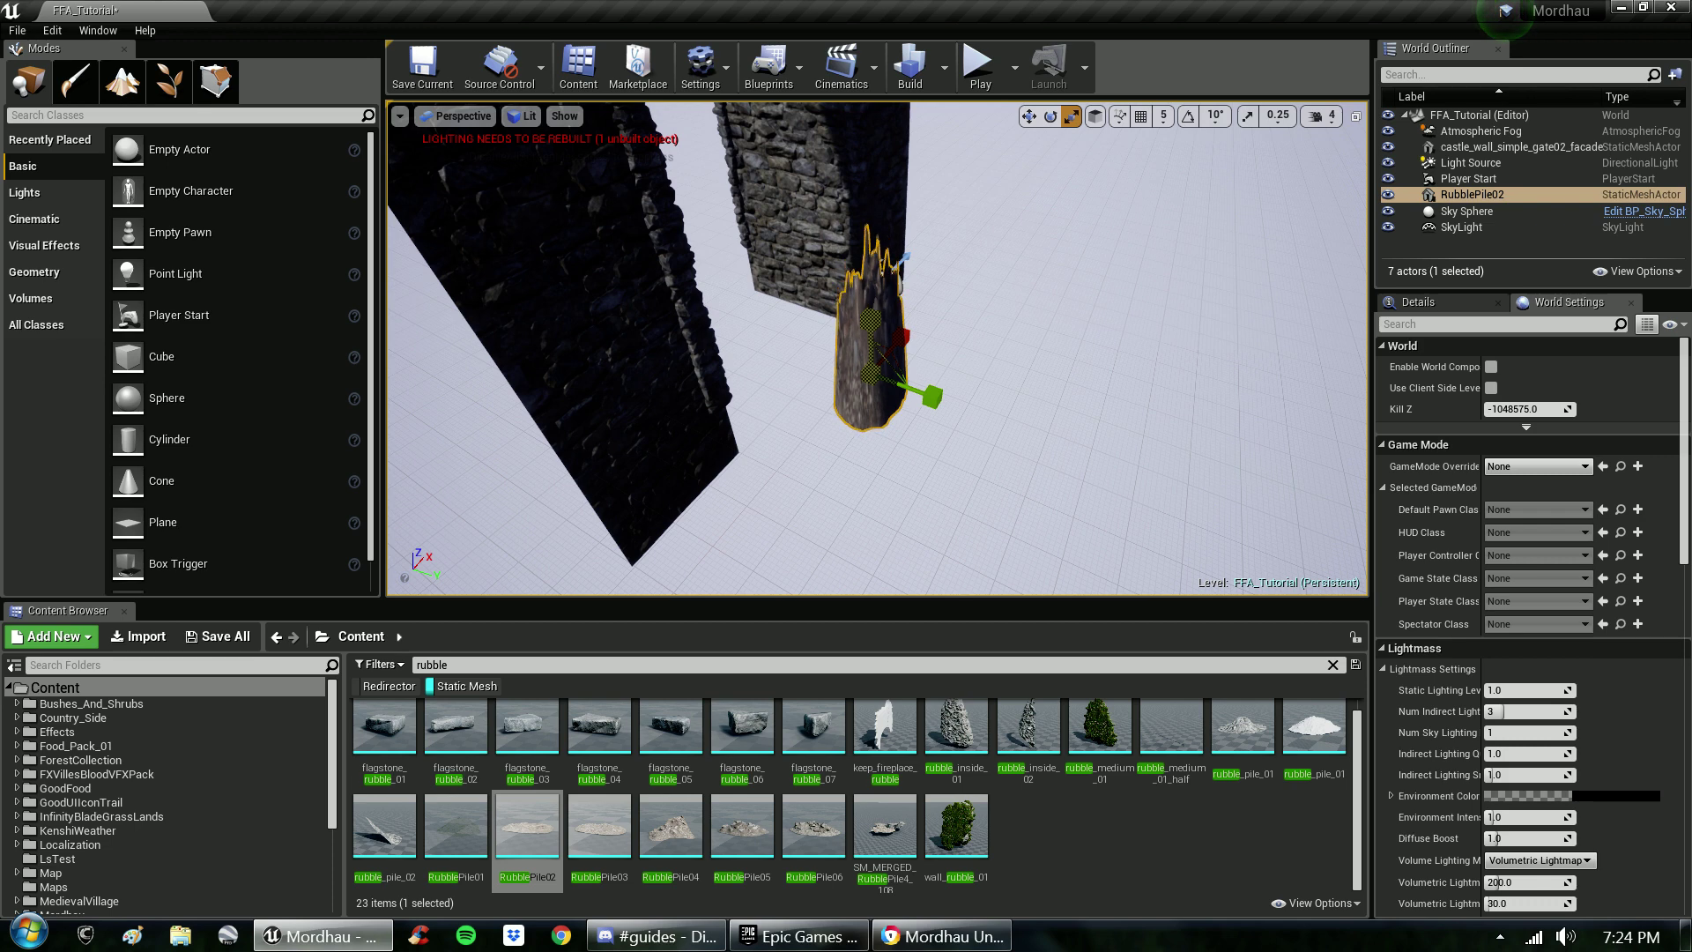
{"action": "key", "text": "ctrl+z"}
- Reposition the rubble pile slightly and scale it up into a large mound in front of the gate
{"action": "key", "text": "w"}
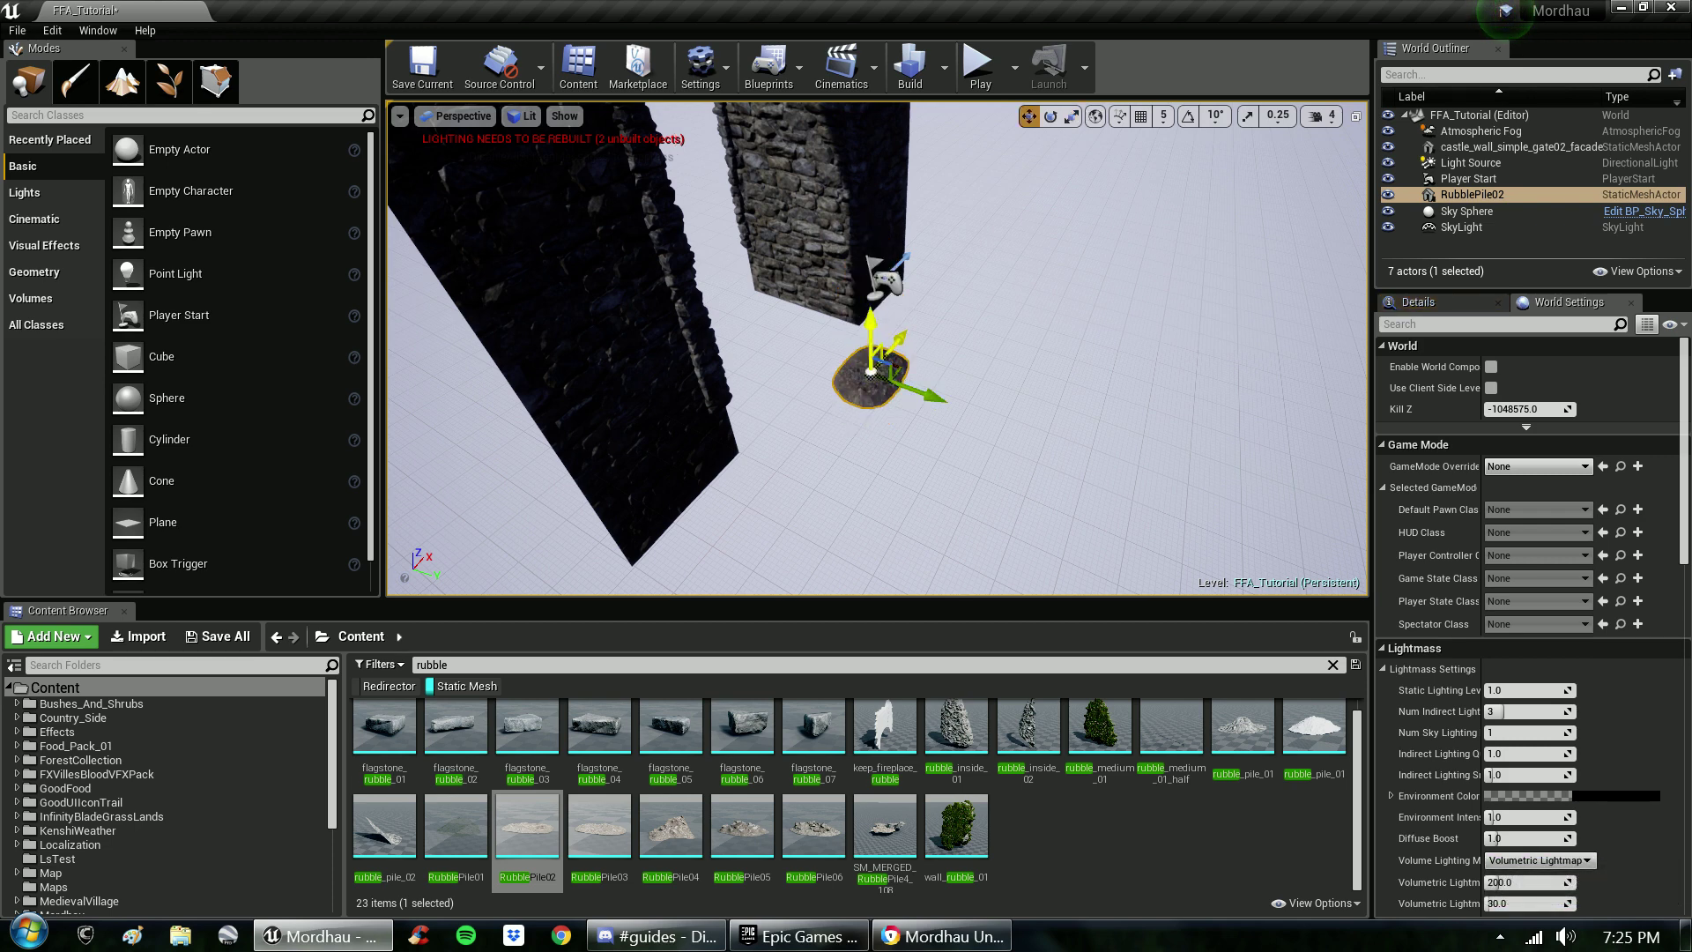
{"action": "left_click_drag", "start_coordinate": [870, 307], "coordinate": [812, 271]}
{"action": "right_click_drag", "start_coordinate": [812, 270], "coordinate": [757, 299]}
{"action": "key", "text": "e"}
{"action": "key", "text": "r"}
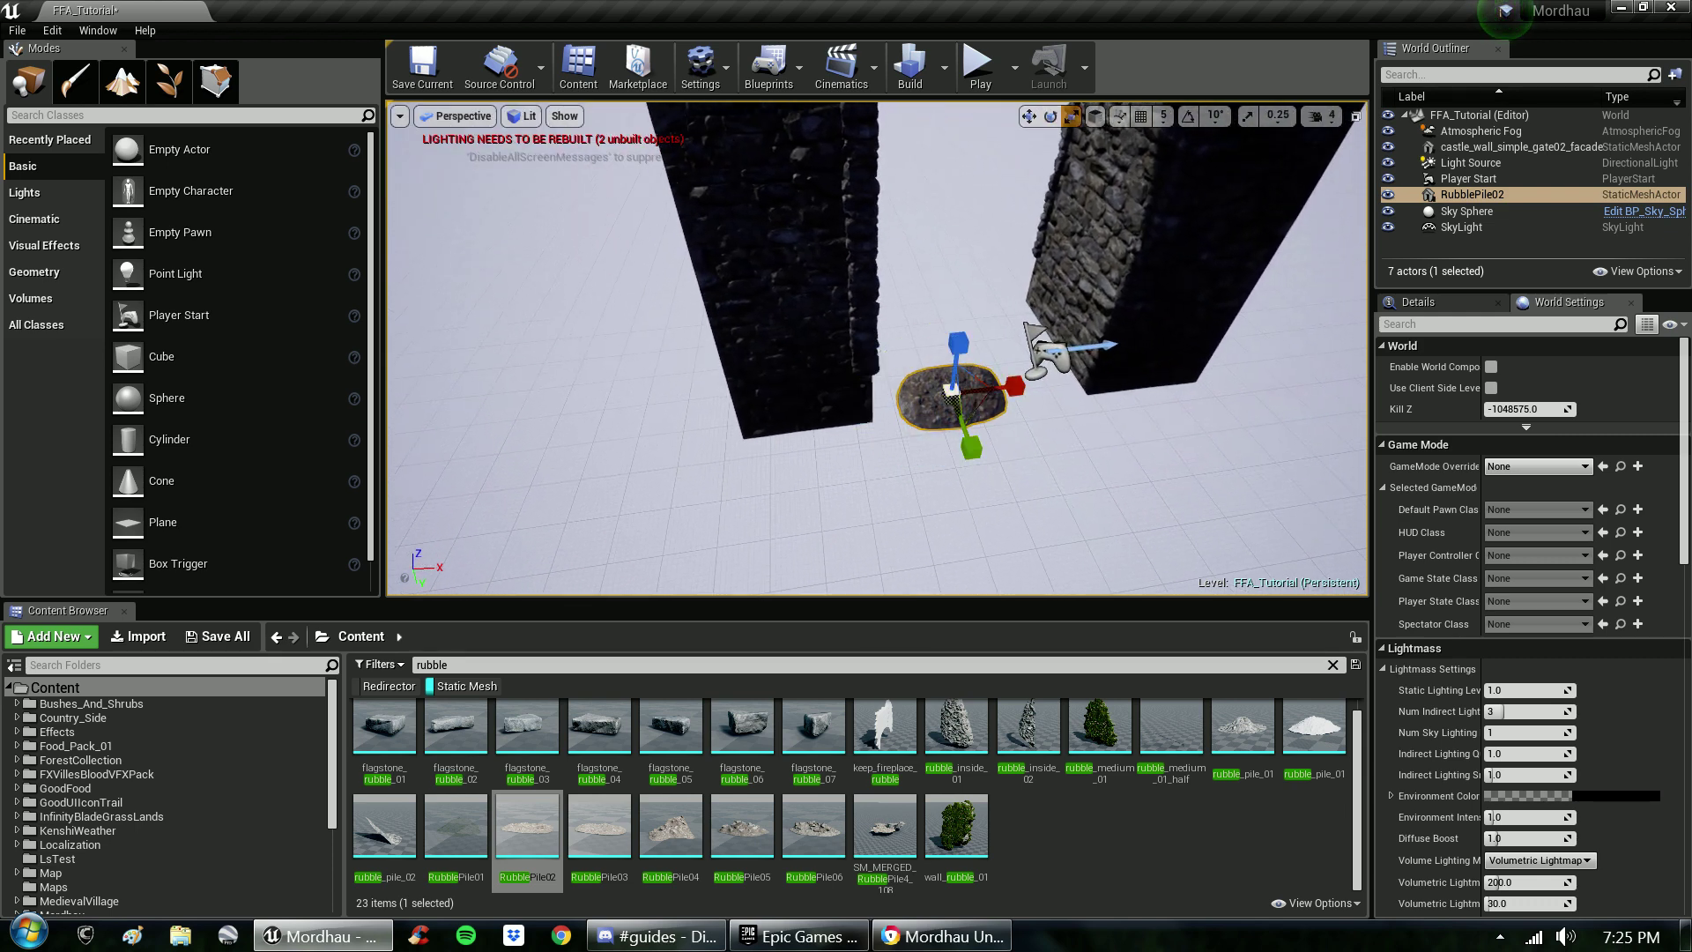
{"action": "left_click_drag", "start_coordinate": [974, 401], "coordinate": [1110, 489]}
{"action": "right_click_drag", "start_coordinate": [973, 401], "coordinate": [868, 397]}
- Move the enlarged rubble pile under the player start and lower it slightly
{"action": "key", "text": "w"}
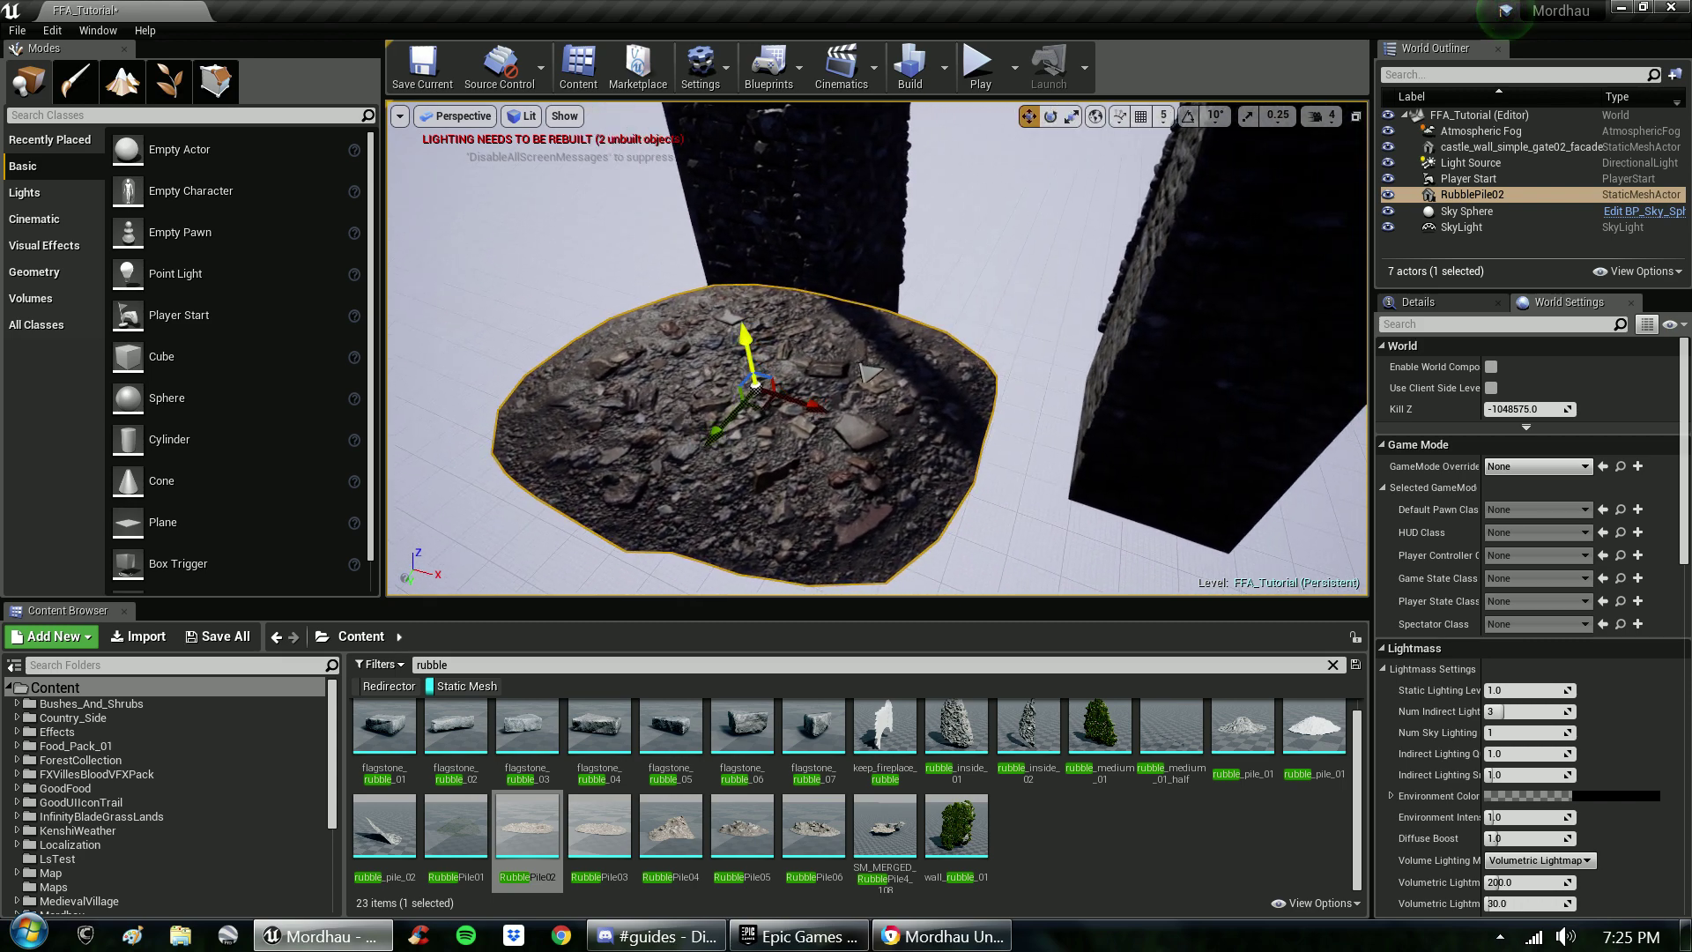
{"action": "left_click_drag", "start_coordinate": [743, 344], "coordinate": [804, 393]}
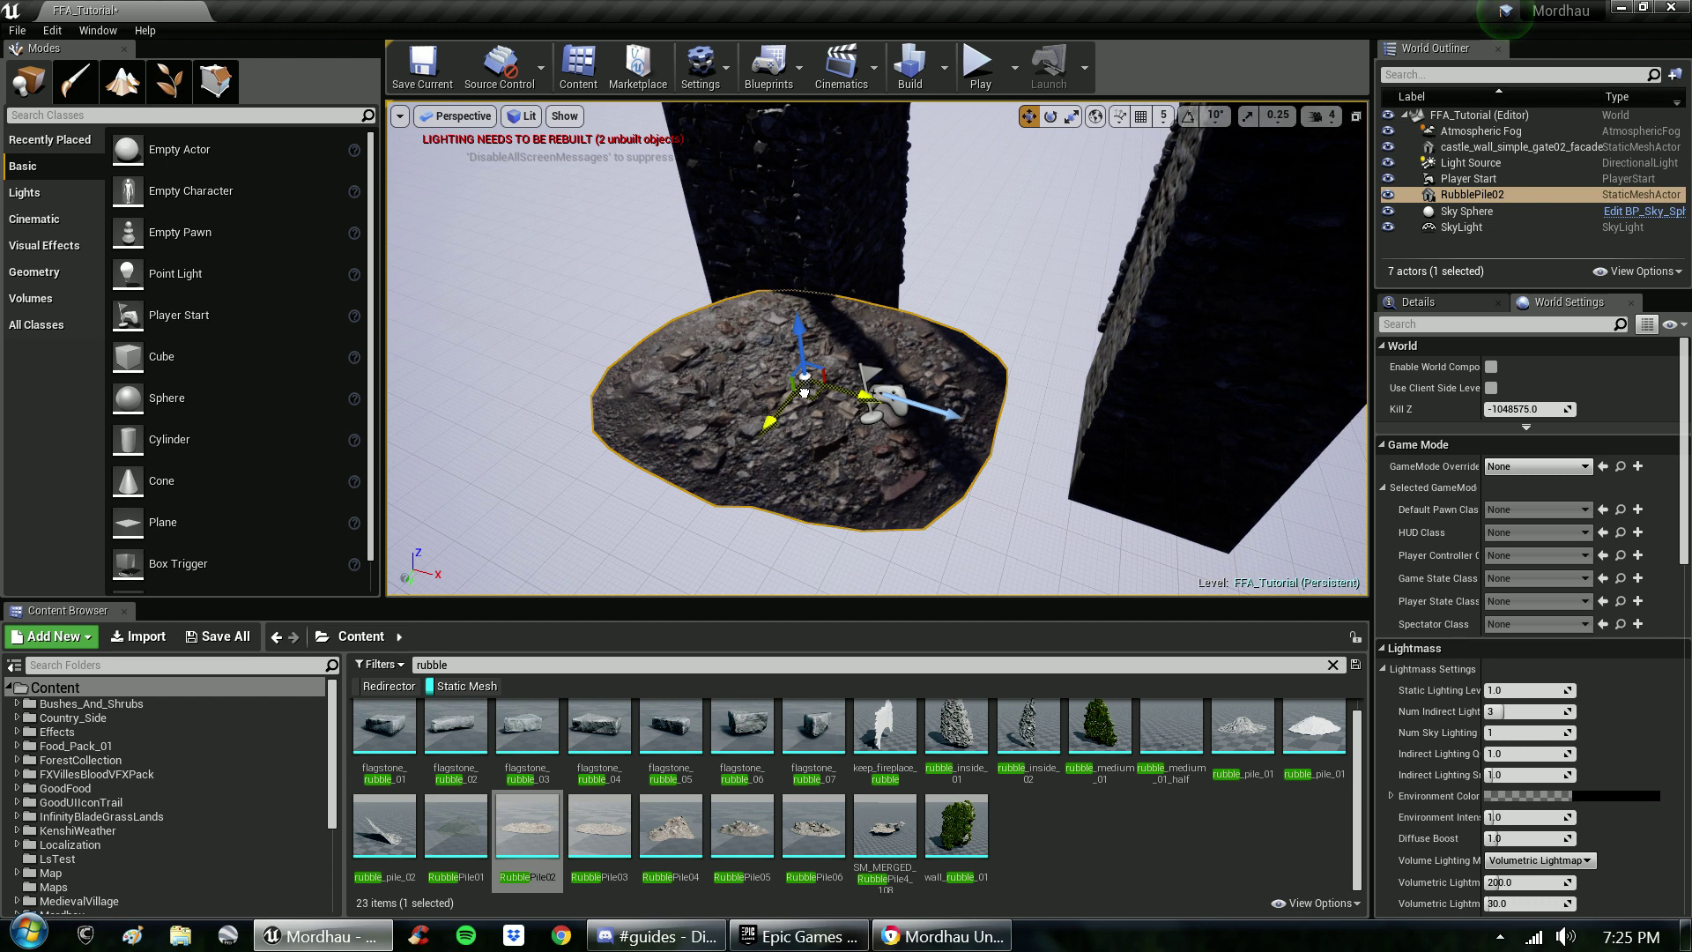
{"action": "left_click_drag", "start_coordinate": [798, 328], "coordinate": [800, 342]}
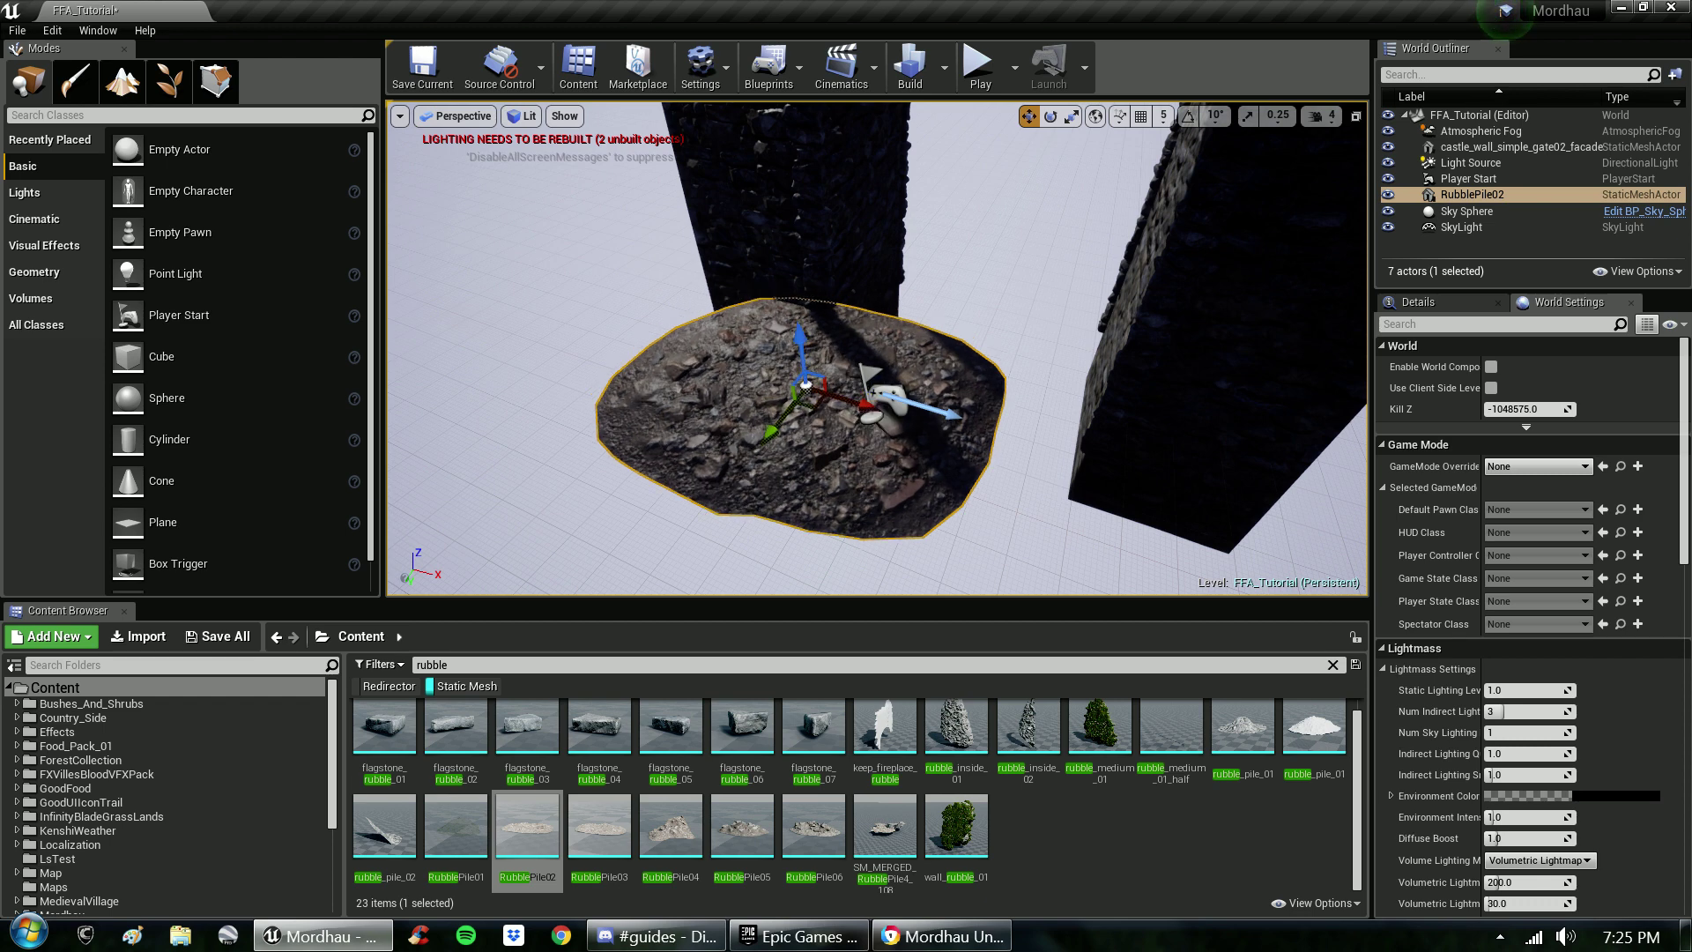
{"action": "right_click_drag", "start_coordinate": [800, 342], "coordinate": [873, 343]}
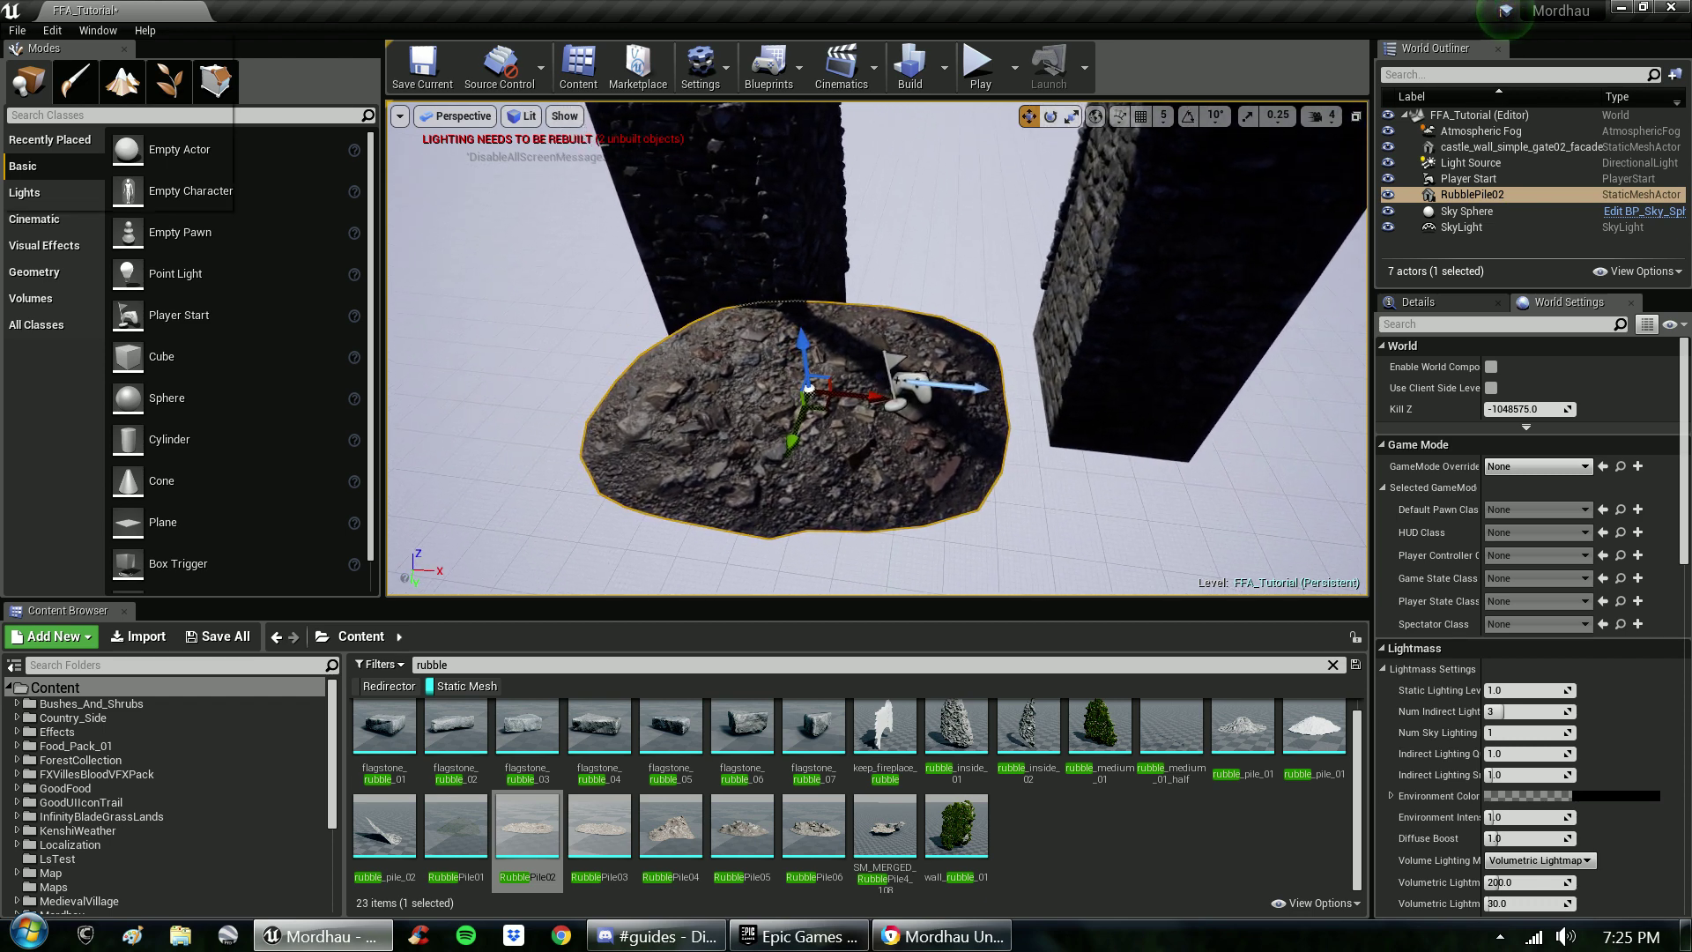
{"action": "key", "text": "Escape"}
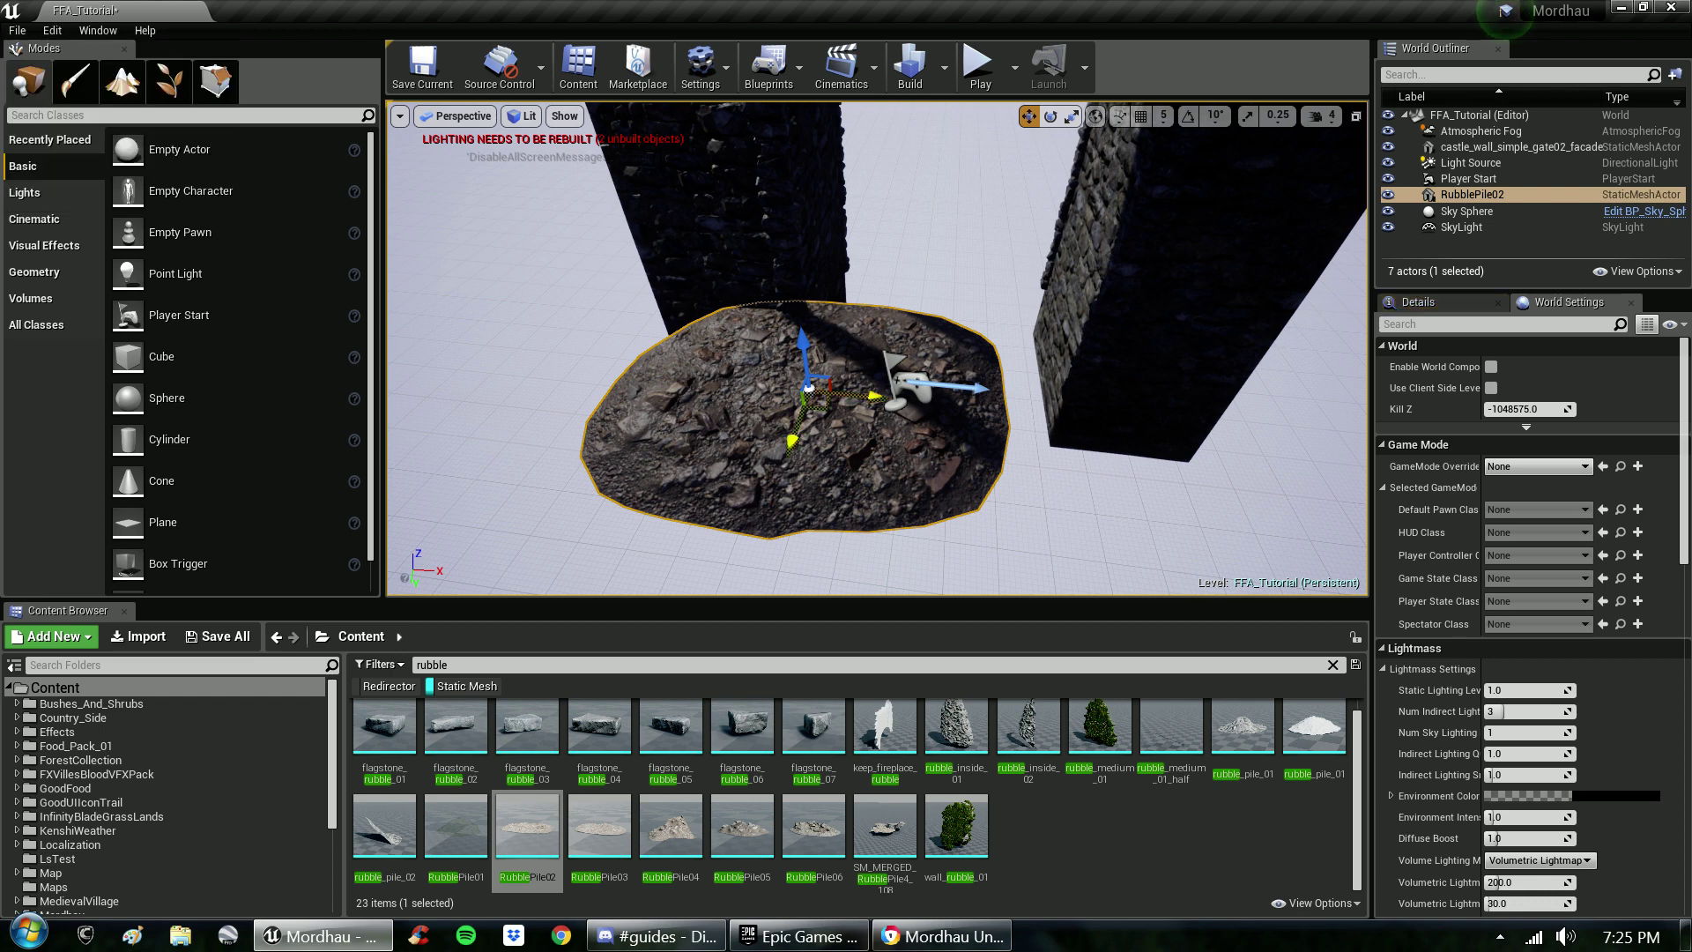
- Duplicate the rubble pile toward the other gate pillar, overlapping the original, and tilt the copy
{"action": "left_click_drag", "start_coordinate": [825, 411], "coordinate": [1009, 428], "text": "alt"}
{"action": "key", "text": "e"}
{"action": "key", "text": "r"}
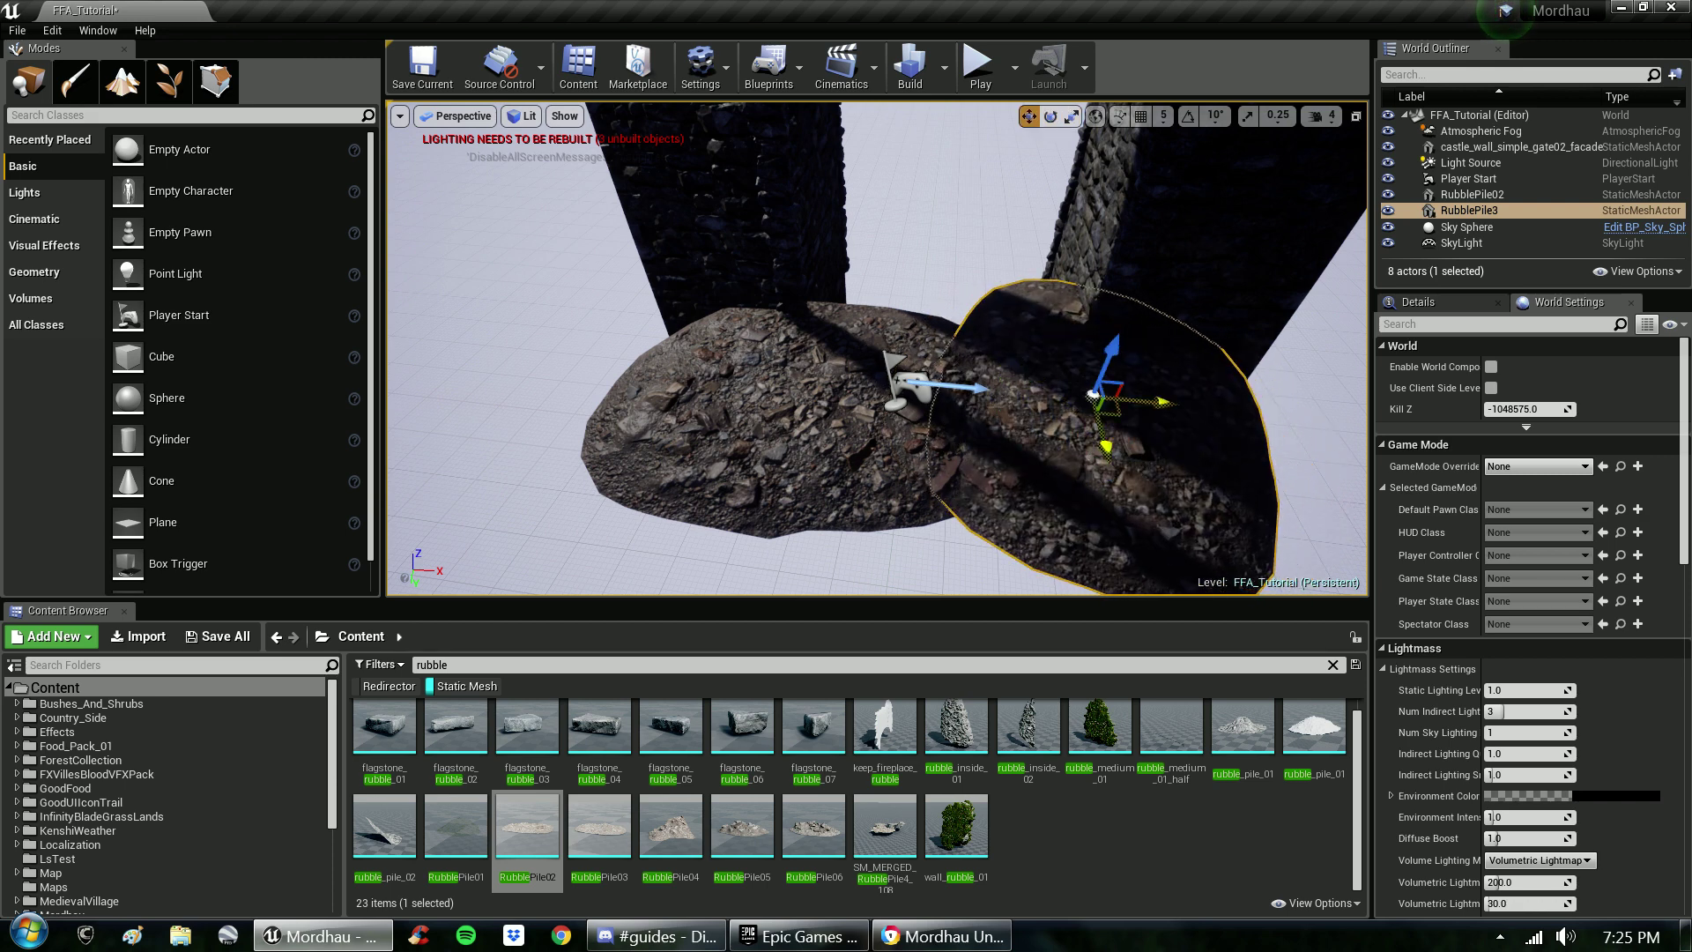
- Duplicate the rubble pile twice to fill the ground behind the gate opening, and select all four piles together
{"action": "left_click_drag", "start_coordinate": [1116, 414], "coordinate": [996, 245], "text": "alt"}
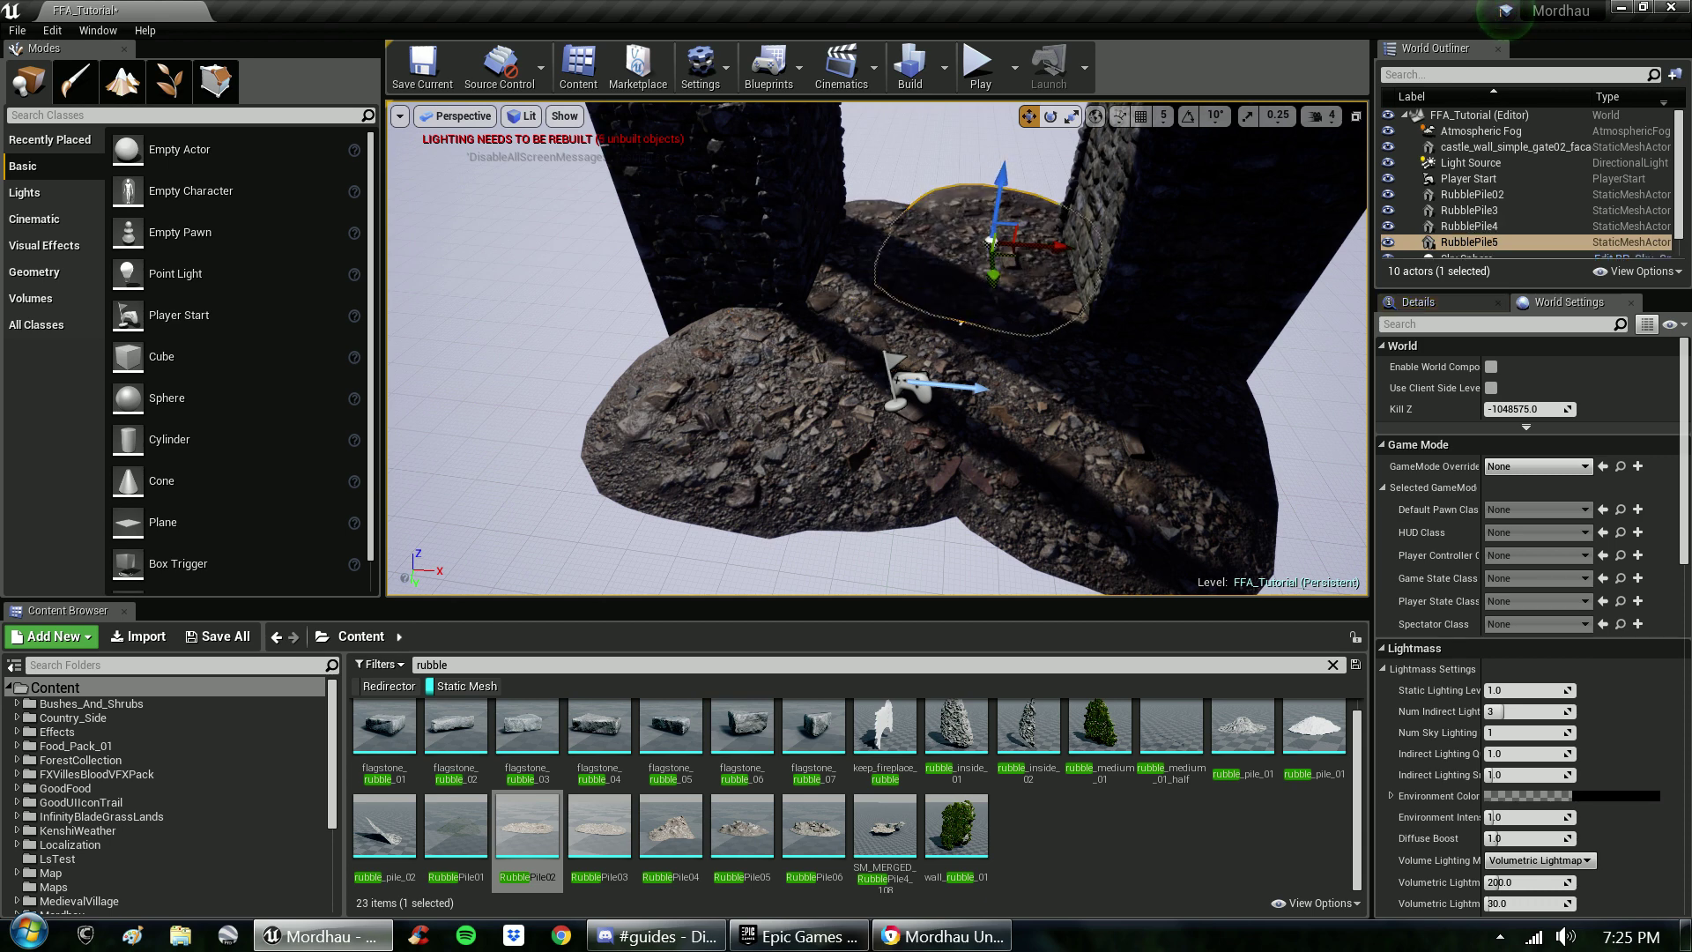
{"action": "left_click", "coordinate": [1092, 394], "text": "ctrl"}
{"action": "left_click", "coordinate": [852, 282], "text": "ctrl"}
{"action": "left_click", "coordinate": [808, 388], "text": "ctrl"}
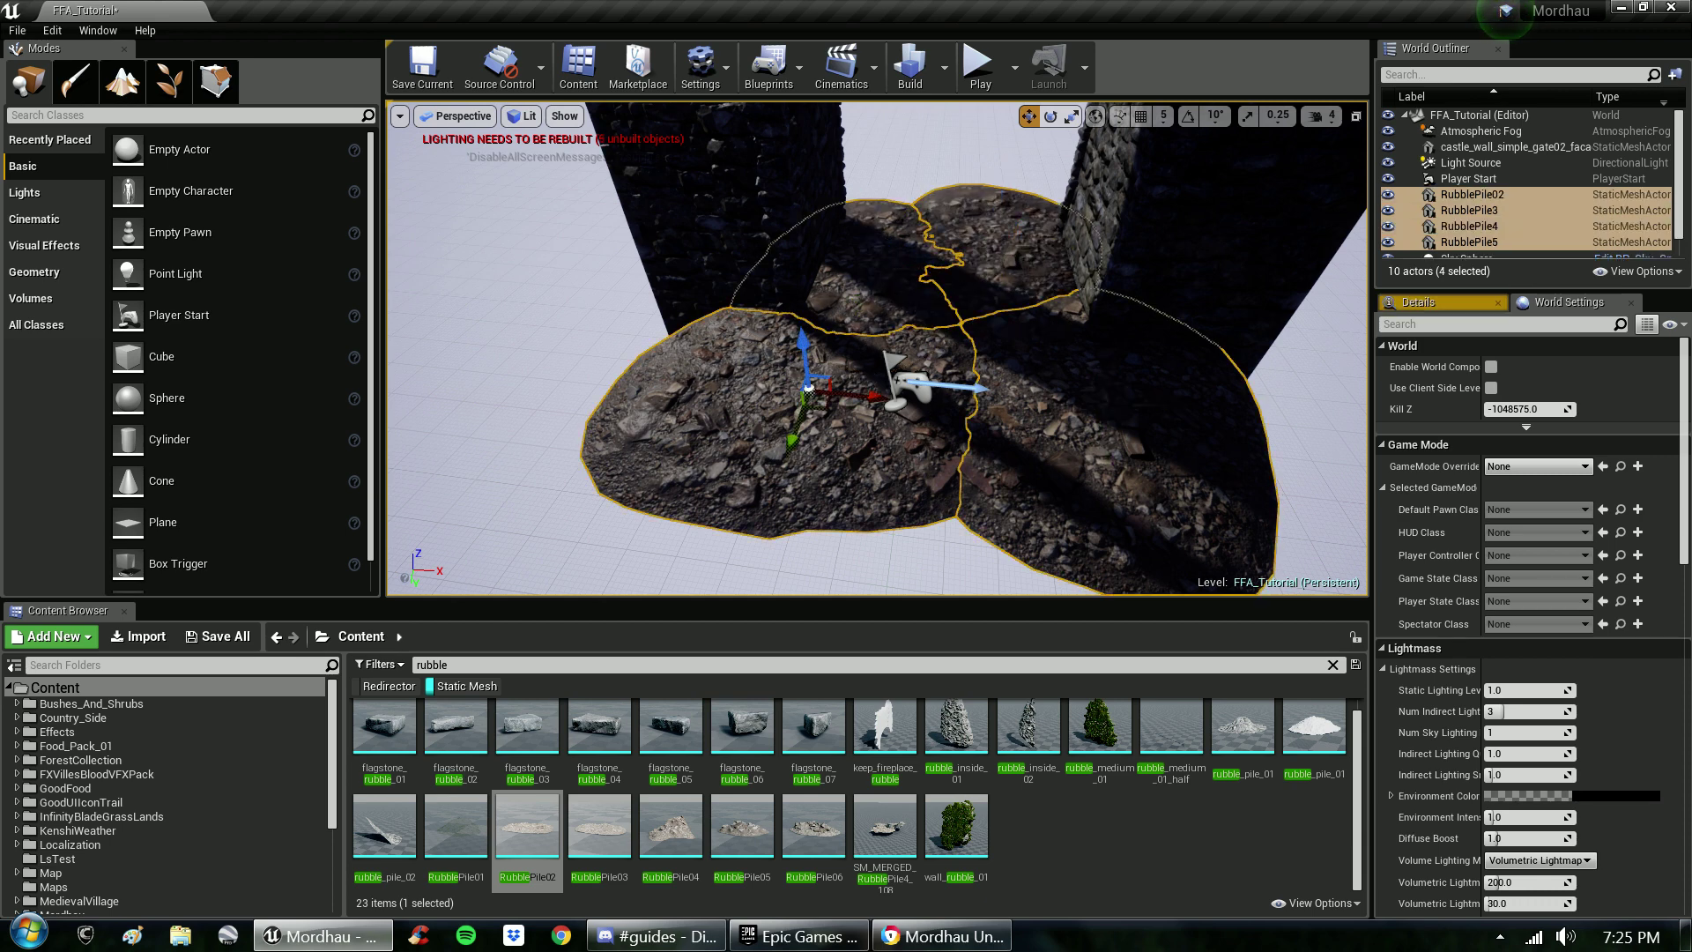
- Duplicate the four-pile group in front of the gate, rotate the copy and move it against the existing mound
{"action": "left_click_drag", "start_coordinate": [818, 401], "coordinate": [797, 592], "text": "alt"}
{"action": "right_click_drag", "start_coordinate": [797, 546], "coordinate": [617, 546]}
{"action": "key", "text": "s"}
{"action": "right_click_drag", "start_coordinate": [881, 353], "coordinate": [802, 414]}
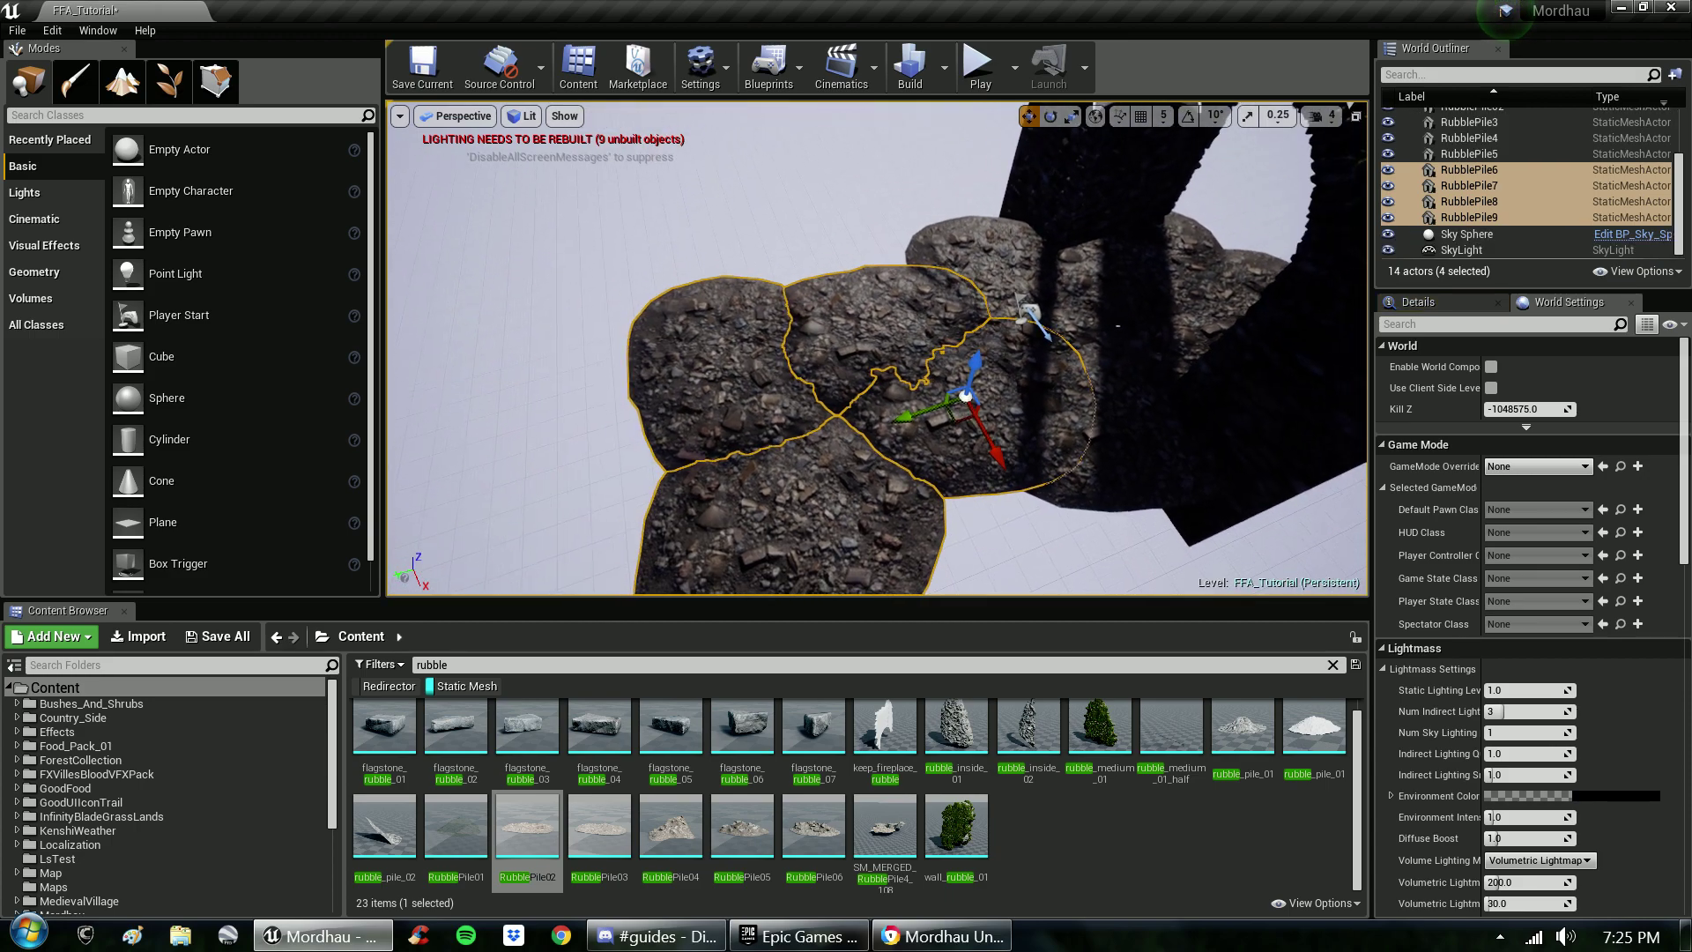
{"action": "key", "text": "e"}
{"action": "left_click_drag", "start_coordinate": [1007, 482], "coordinate": [1066, 397]}
{"action": "key", "text": "r"}
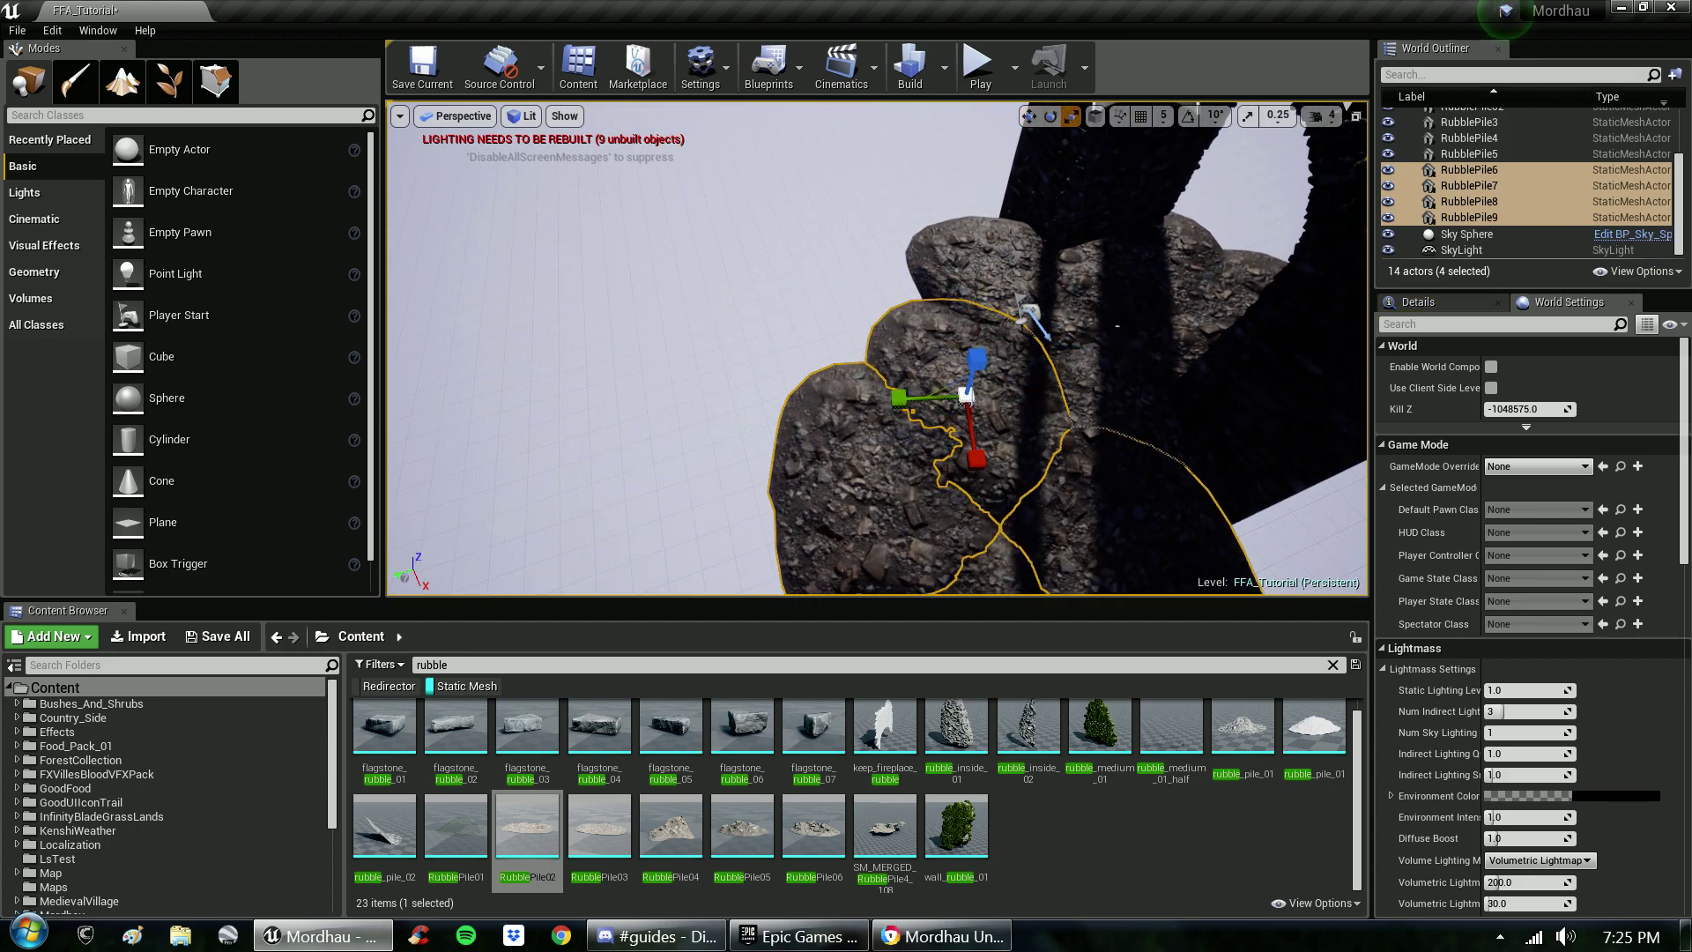
{"action": "left_click_drag", "start_coordinate": [953, 419], "coordinate": [870, 332]}
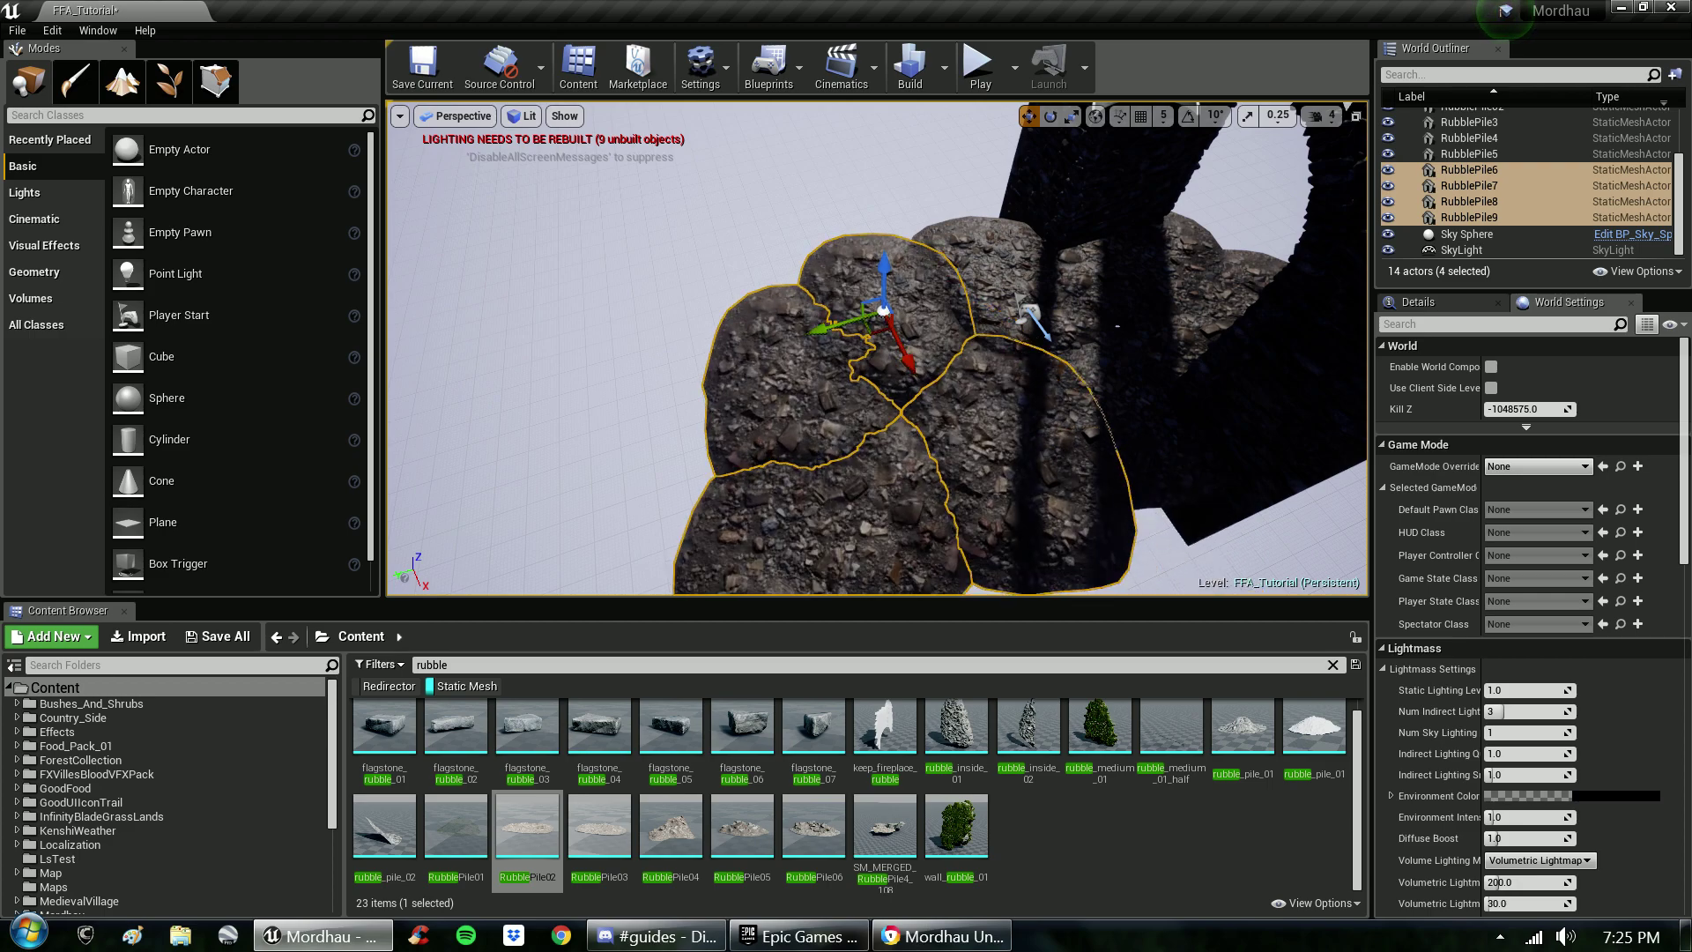
{"action": "key", "text": "a"}
{"action": "right_click_drag", "start_coordinate": [881, 335], "coordinate": [1057, 410]}
{"action": "key", "text": "s"}
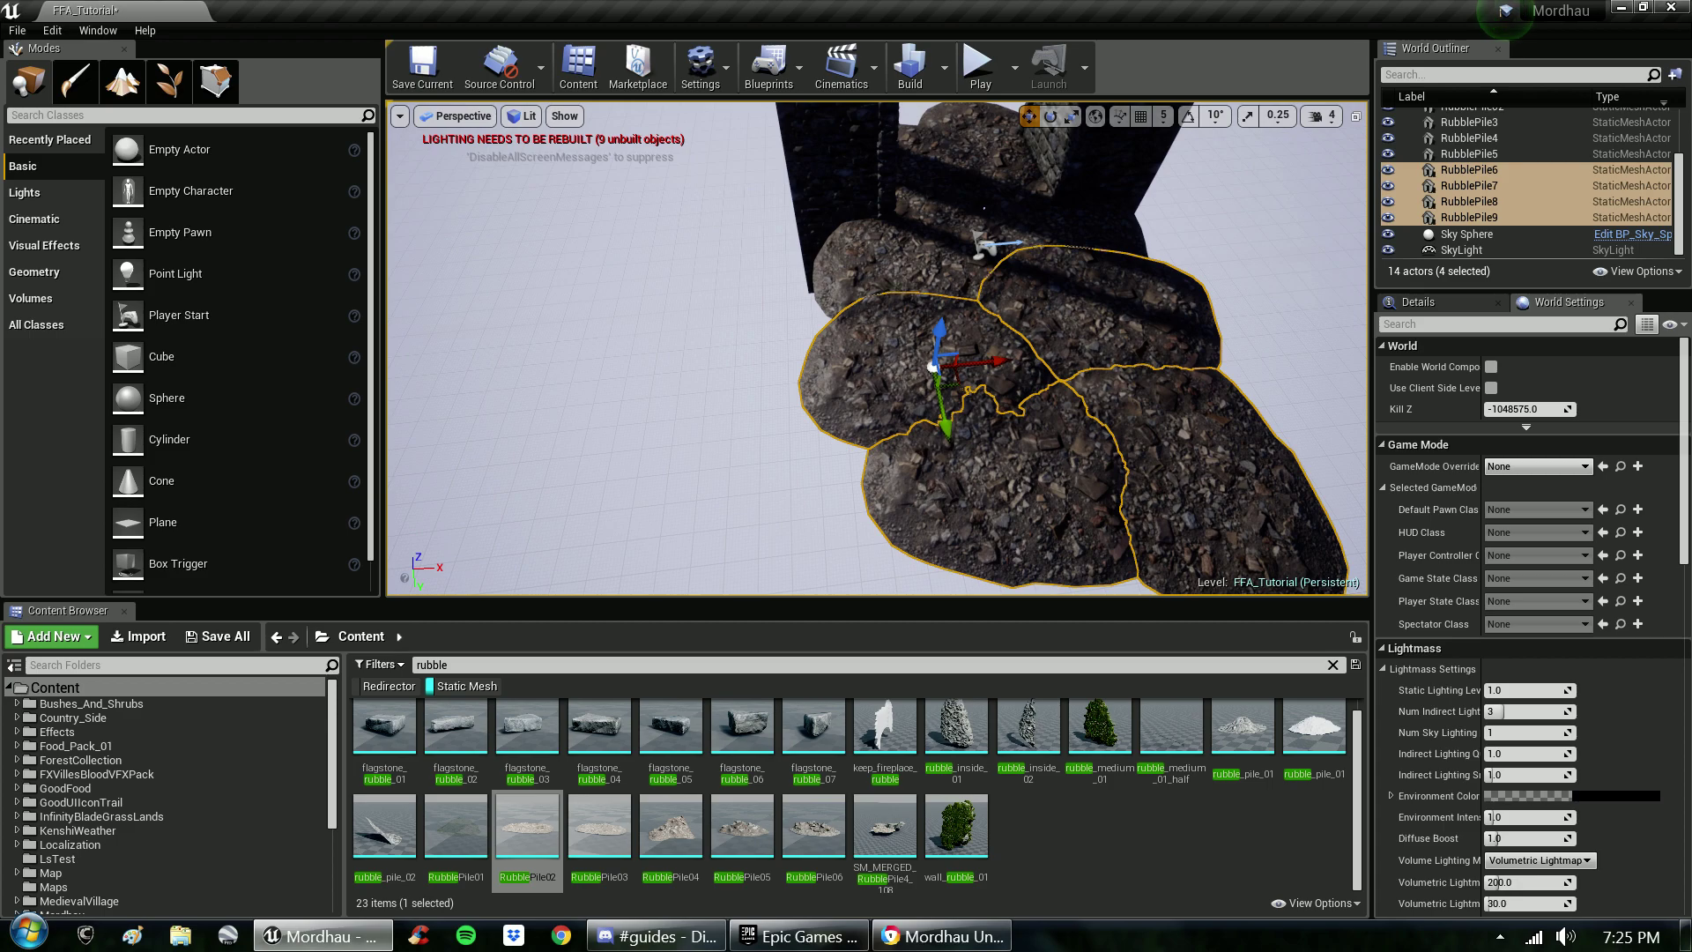
- Duplicate the four-pile group toward the open side of the mound and rotate the copy to vary its layout
{"action": "left_click_drag", "start_coordinate": [957, 391], "coordinate": [534, 496], "text": "alt"}
{"action": "key", "text": "f"}
{"action": "key", "text": "e"}
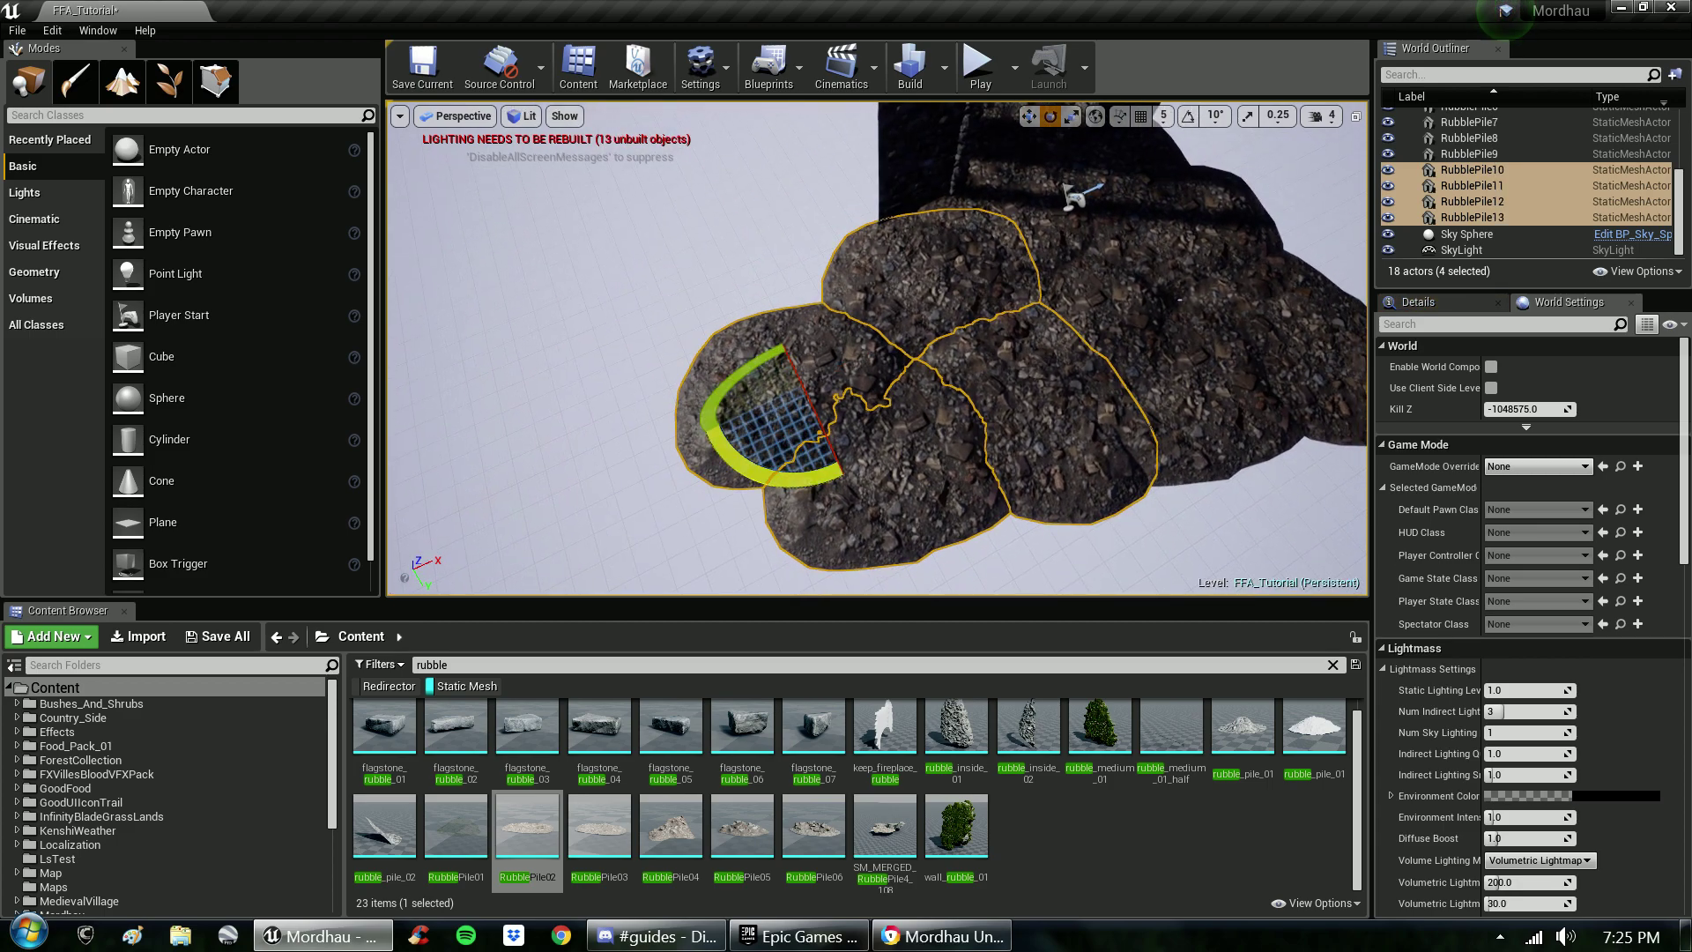
{"action": "left_click_drag", "start_coordinate": [723, 458], "coordinate": [709, 414]}
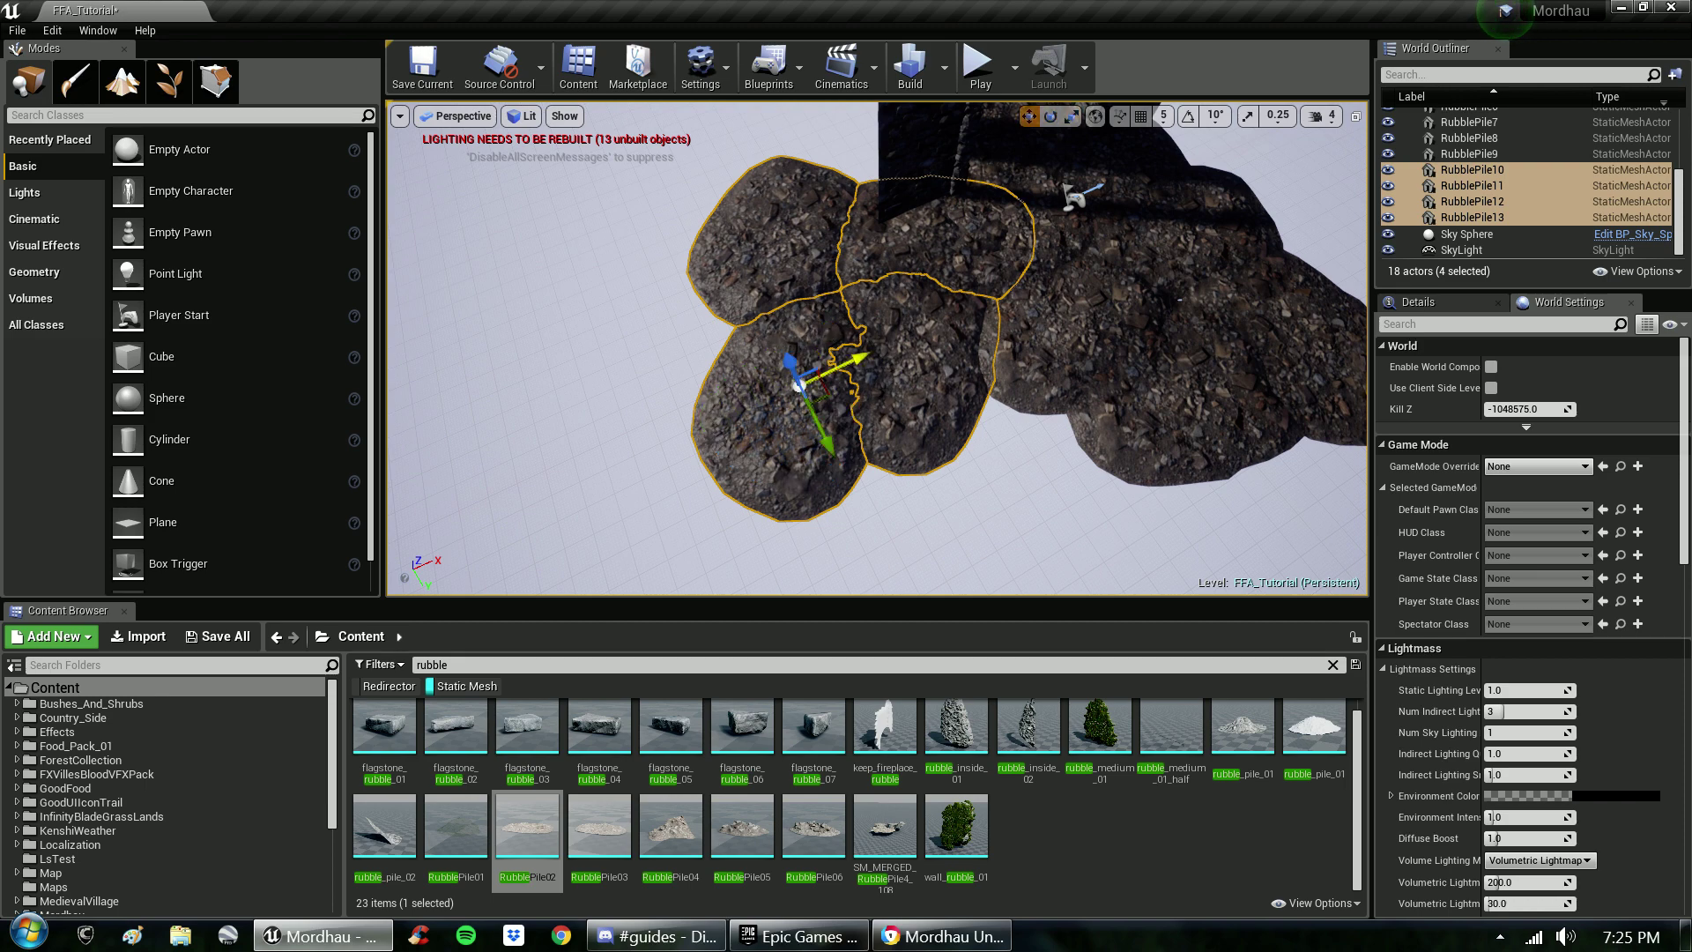
- Duplicate the rotated group farther out from the gate and turn the copy so it extends the mound's outer edge
{"action": "left_click_drag", "start_coordinate": [823, 393], "coordinate": [944, 558], "text": "alt"}
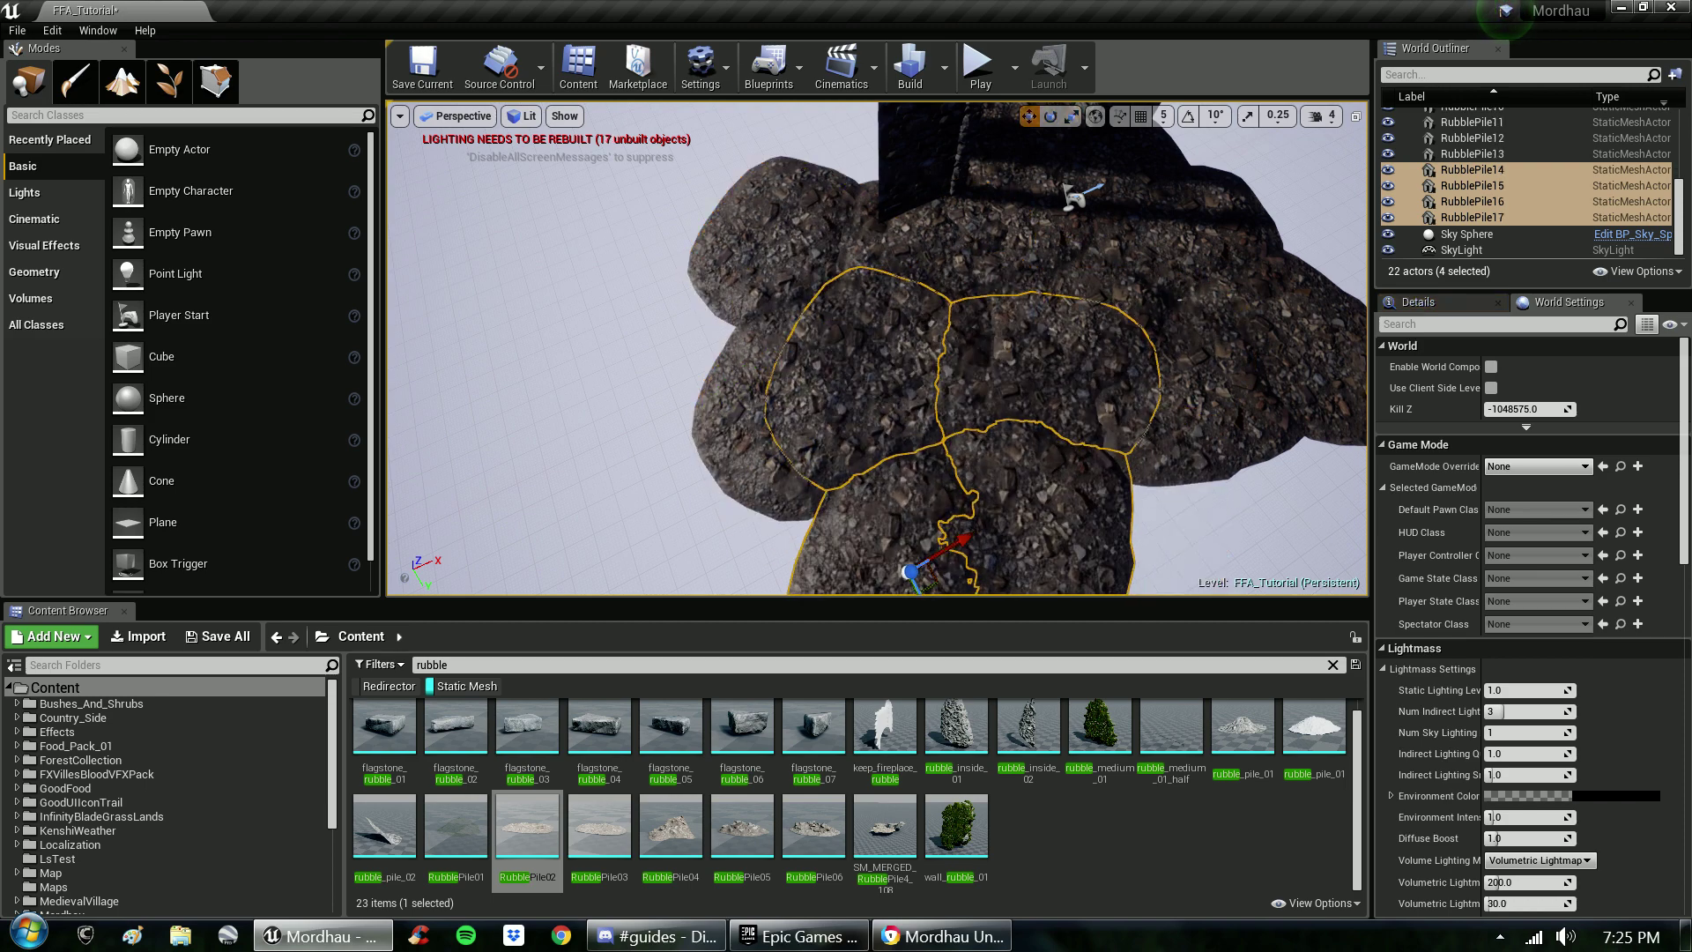
{"action": "key", "text": "f"}
{"action": "key", "text": "e"}
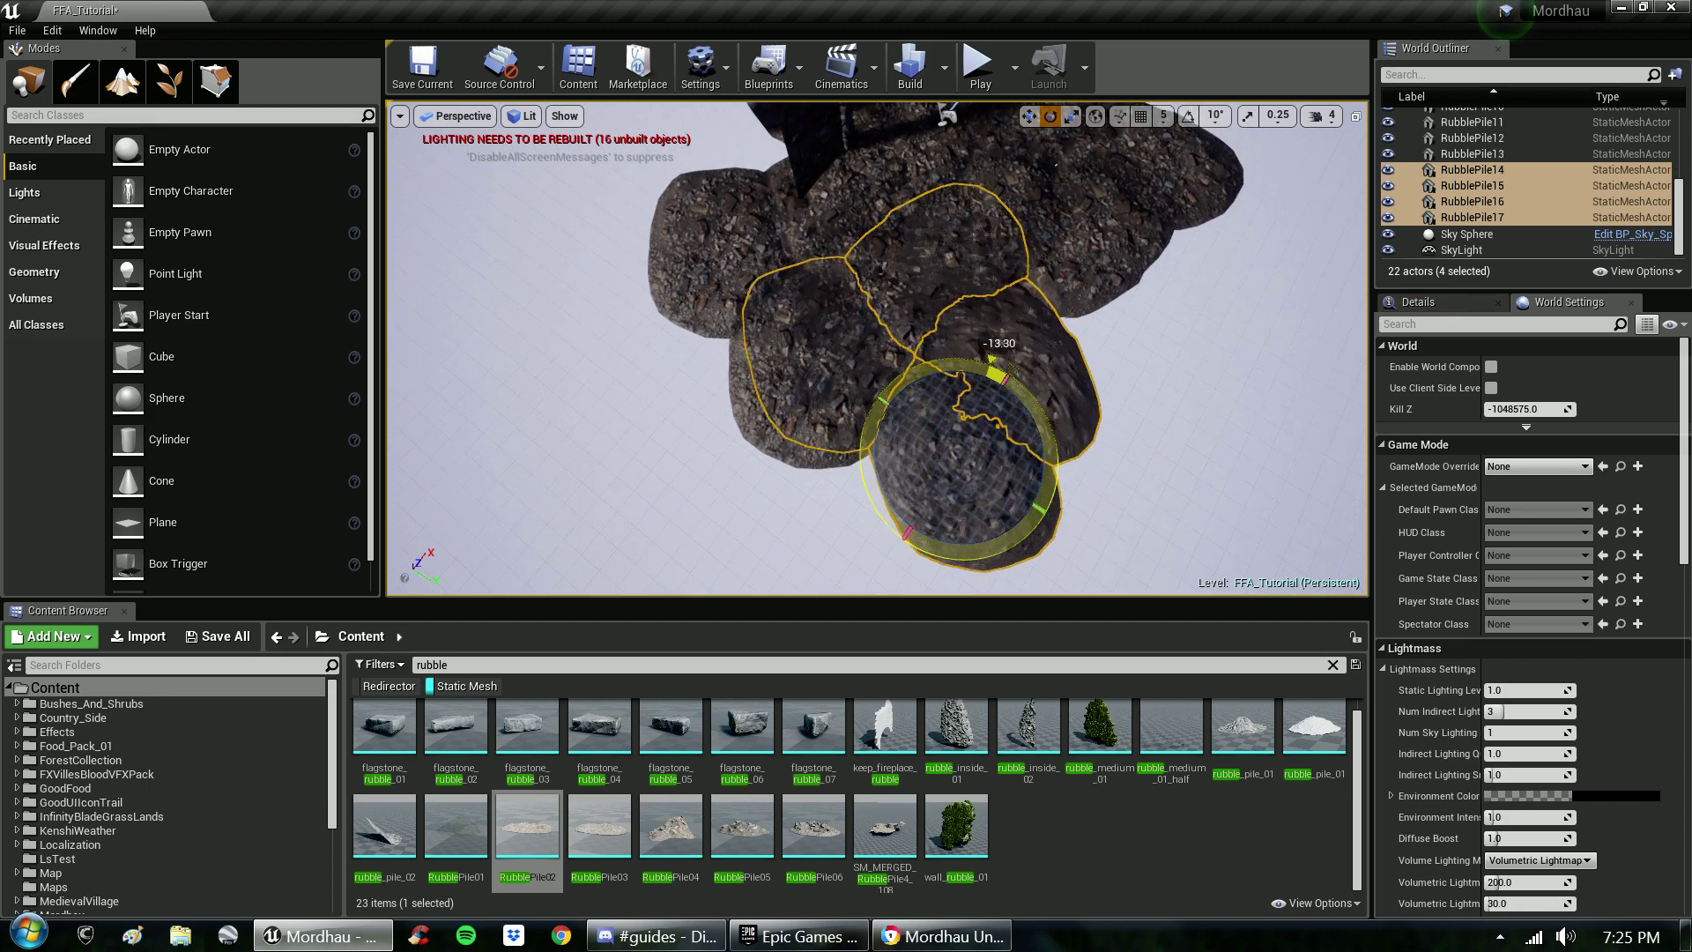
{"action": "left_click_drag", "start_coordinate": [1050, 408], "coordinate": [1055, 487]}
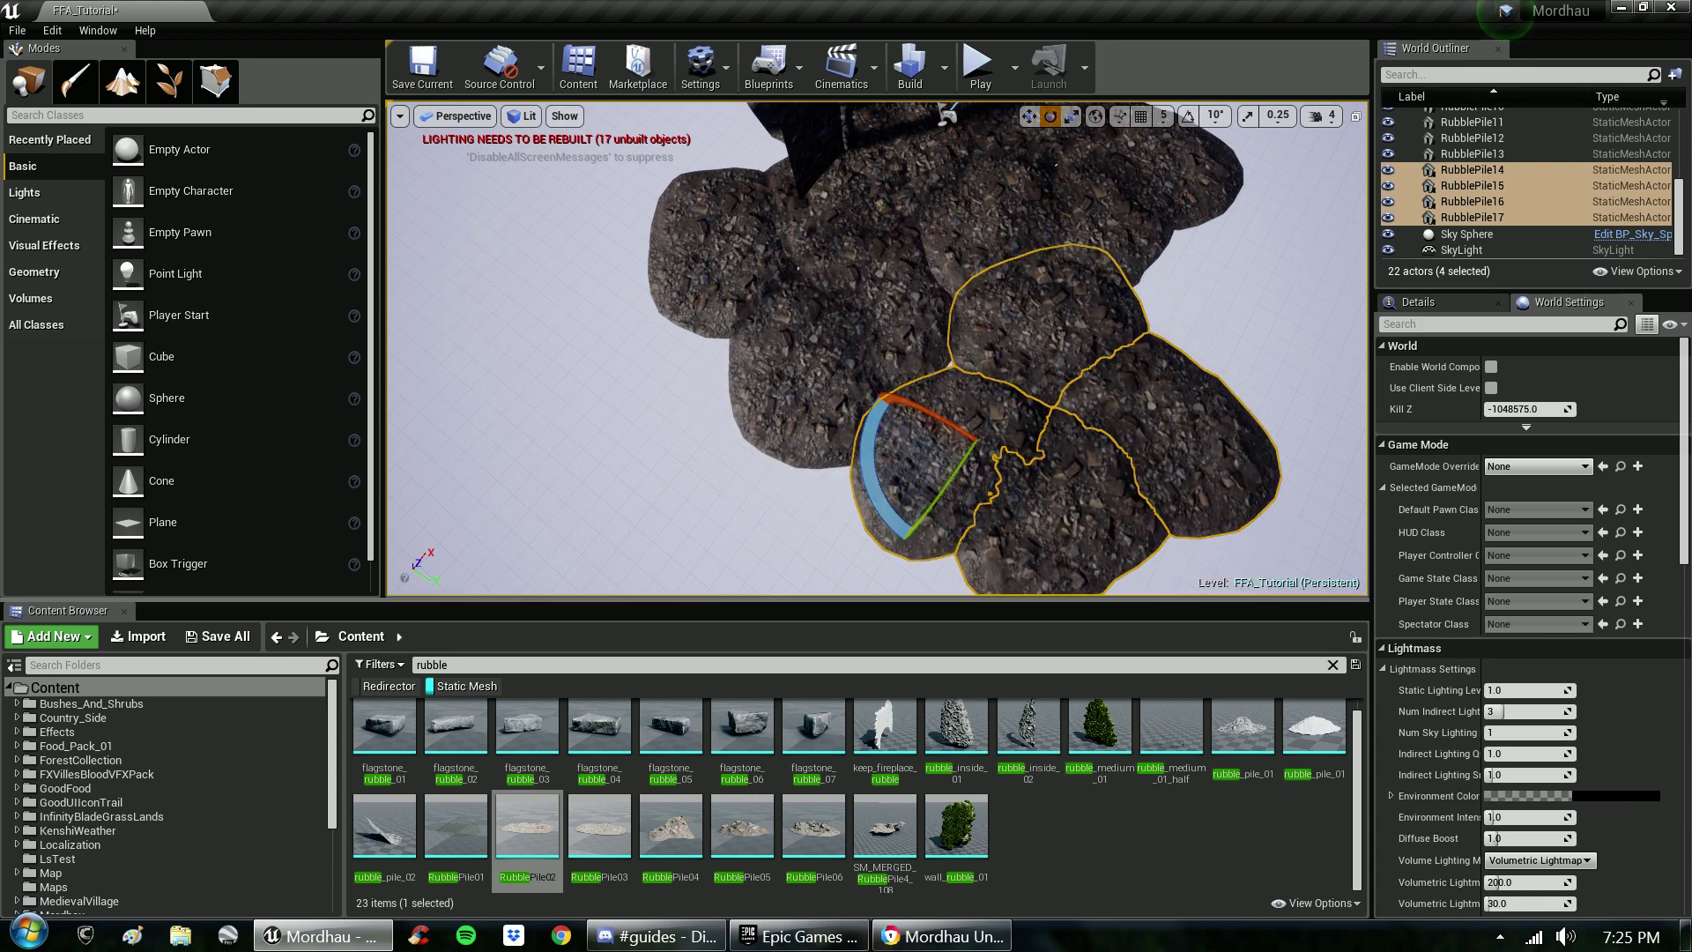
- Enlarge the viewport and duplicate the four-pile group sideways to fill the gap along the mound's outer front edge
{"action": "left_click_drag", "start_coordinate": [956, 600], "coordinate": [956, 809]}
{"action": "right_click_drag", "start_coordinate": [956, 529], "coordinate": [828, 428]}
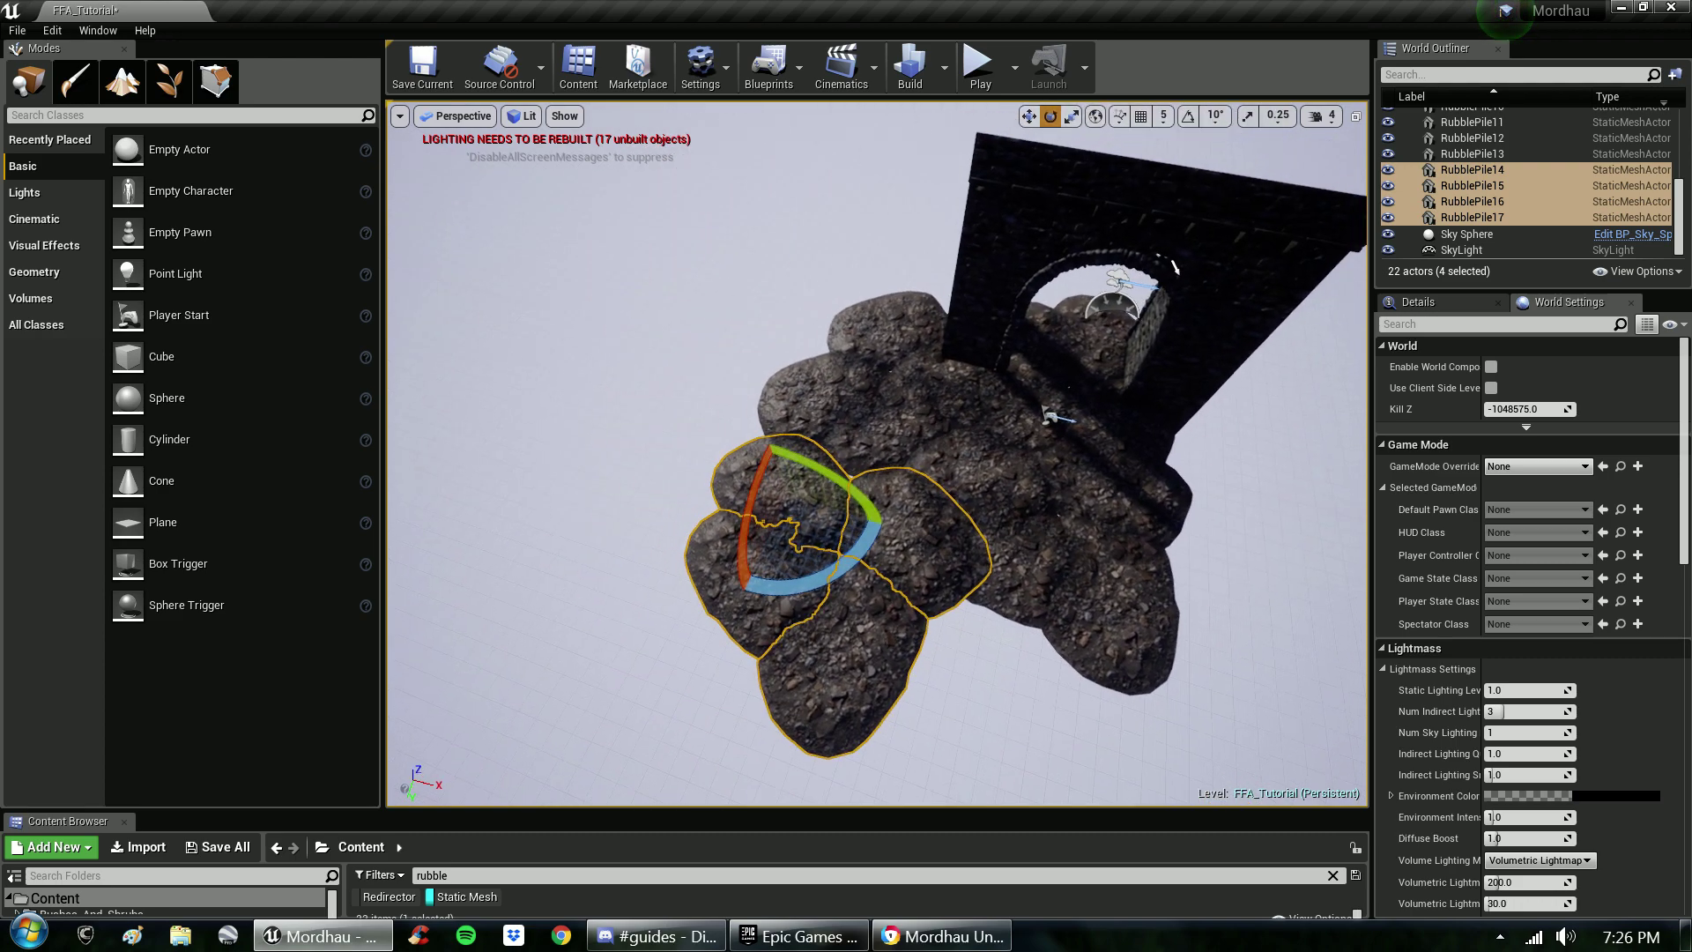
{"action": "left_click_drag", "start_coordinate": [797, 513], "coordinate": [1007, 645], "text": "alt"}
{"action": "right_click_drag", "start_coordinate": [1006, 645], "coordinate": [1083, 679]}
{"action": "right_click_drag", "start_coordinate": [919, 533], "coordinate": [947, 480]}
{"action": "right_click_drag", "start_coordinate": [792, 692], "coordinate": [692, 696]}
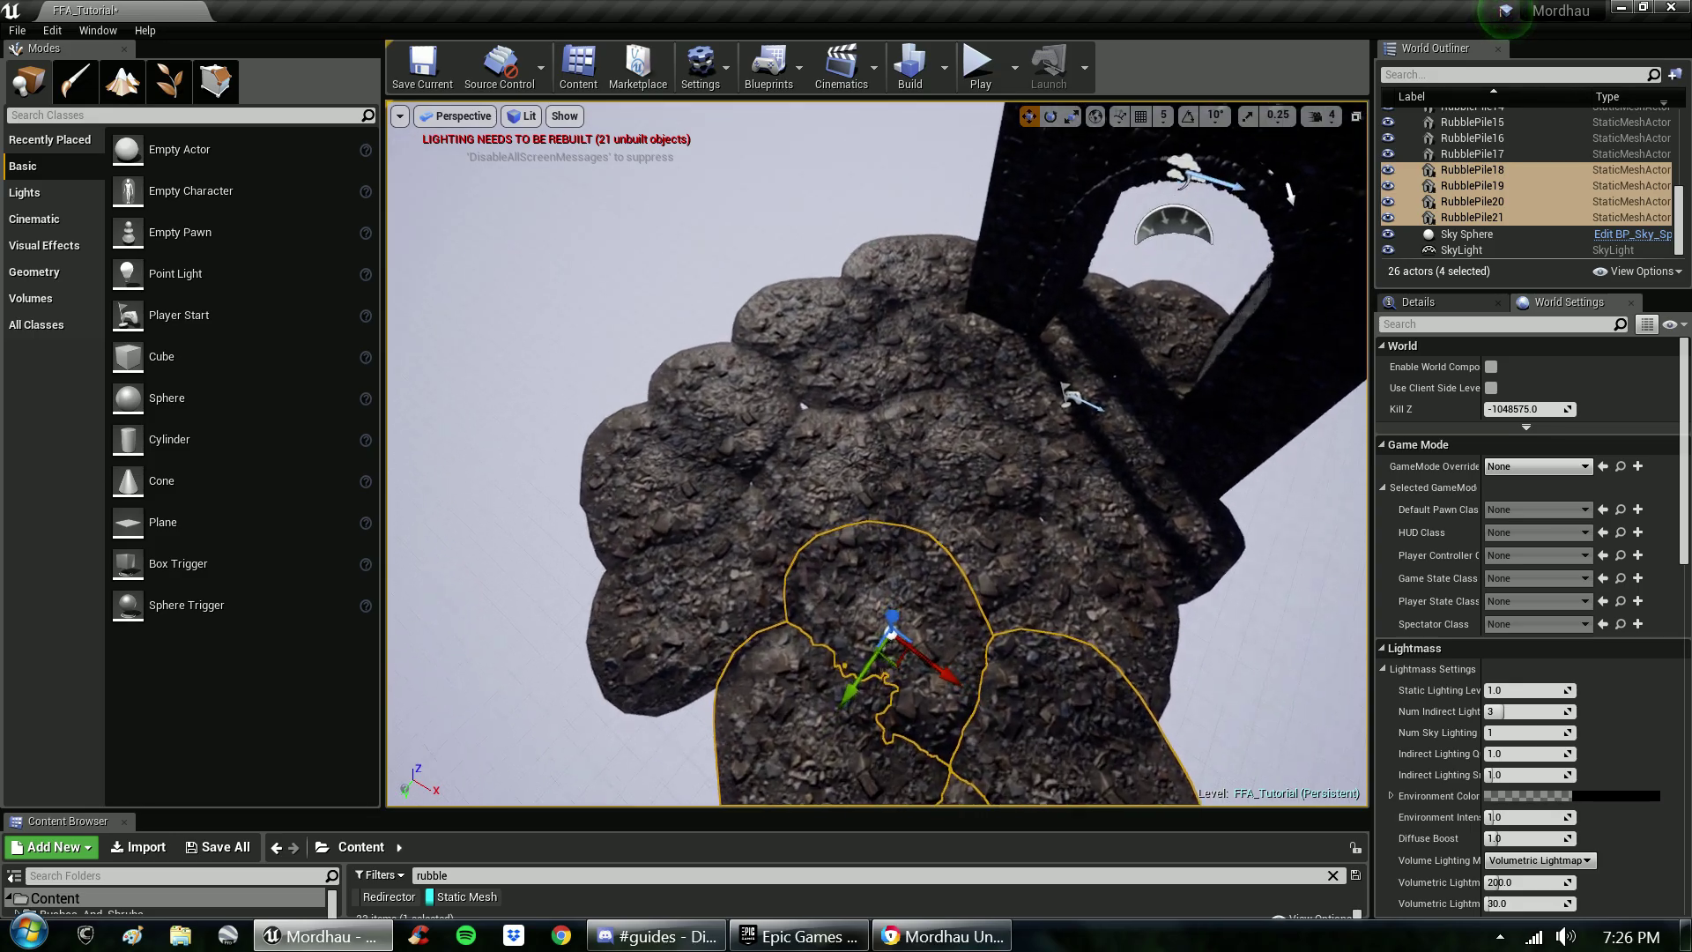
{"action": "key", "text": "w"}
{"action": "right_click_drag", "start_coordinate": [876, 453], "coordinate": [740, 489]}
{"action": "key", "text": "s"}
{"action": "key", "text": "s"}
{"action": "key", "text": "w"}
{"action": "key", "text": "a"}
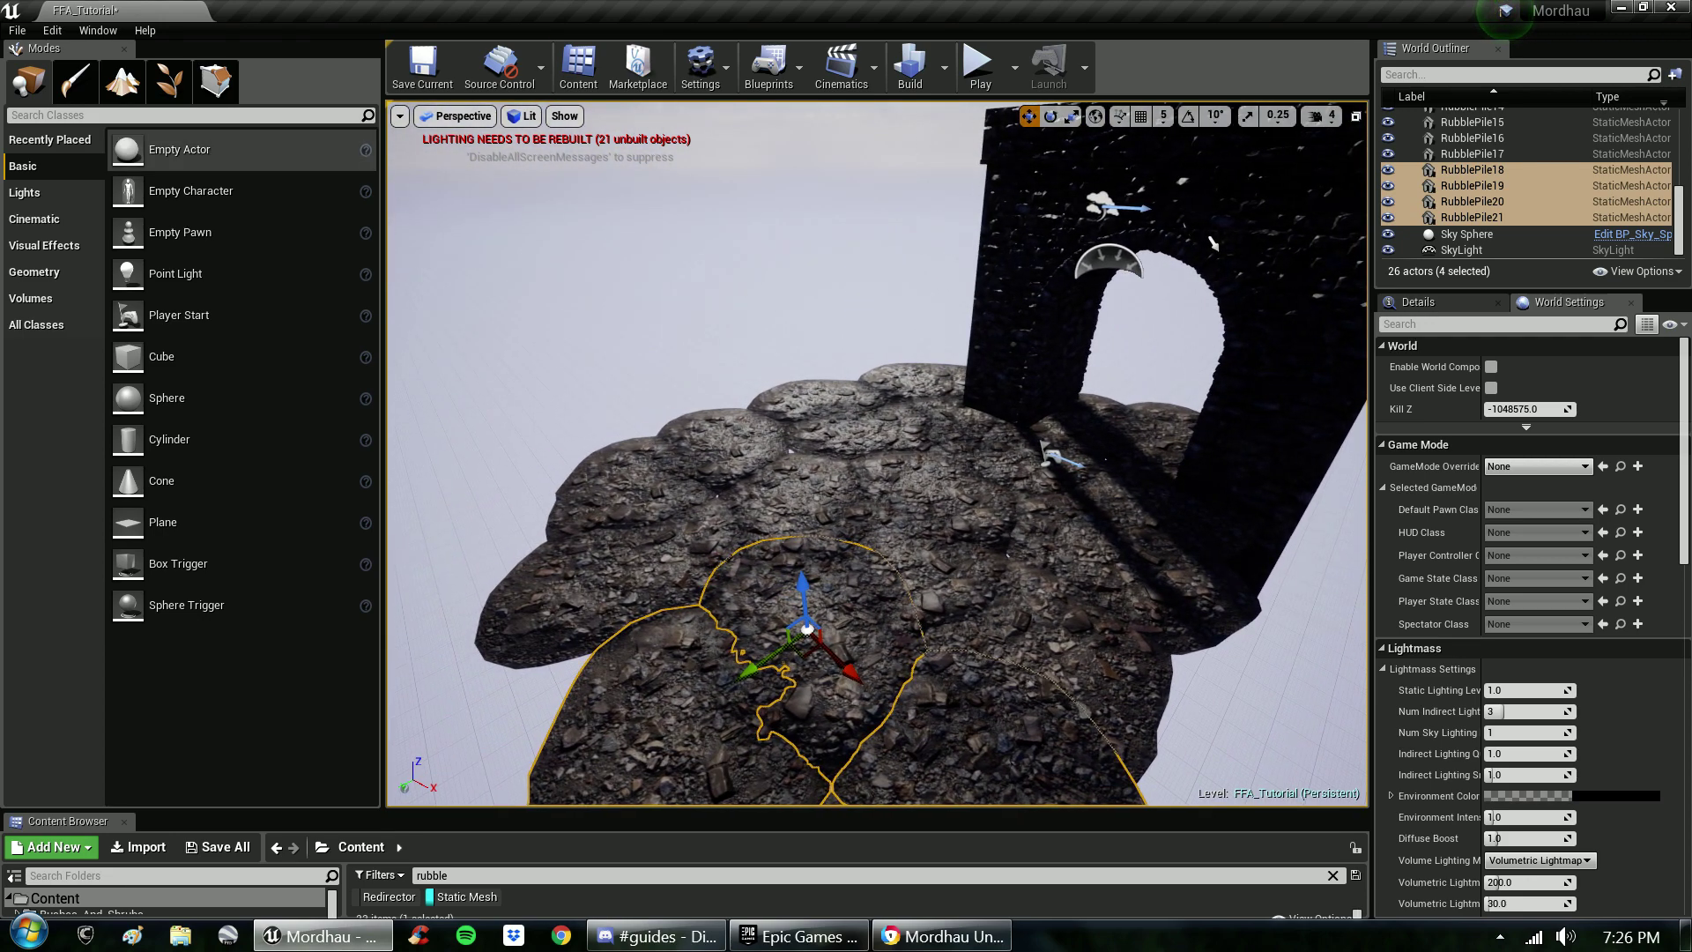
- Place a Lightmass Importance Volume on the rubble mound and scale it up in all directions around the mound
{"action": "left_click", "coordinate": [35, 297]}
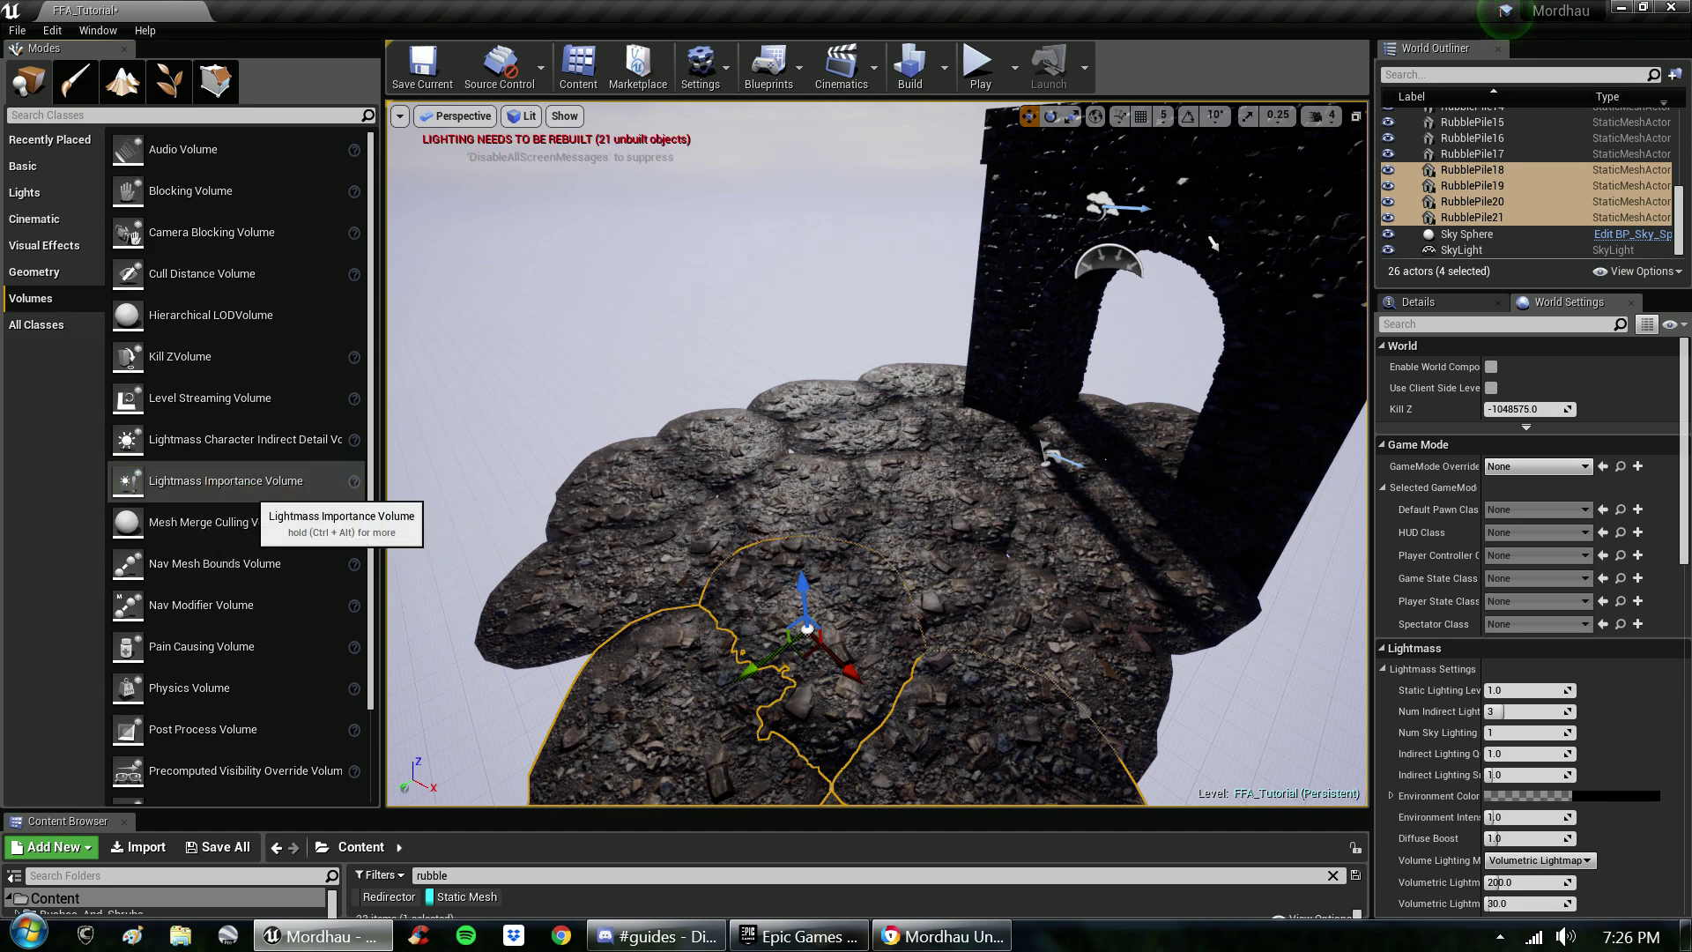
{"action": "left_click_drag", "start_coordinate": [249, 482], "coordinate": [837, 533]}
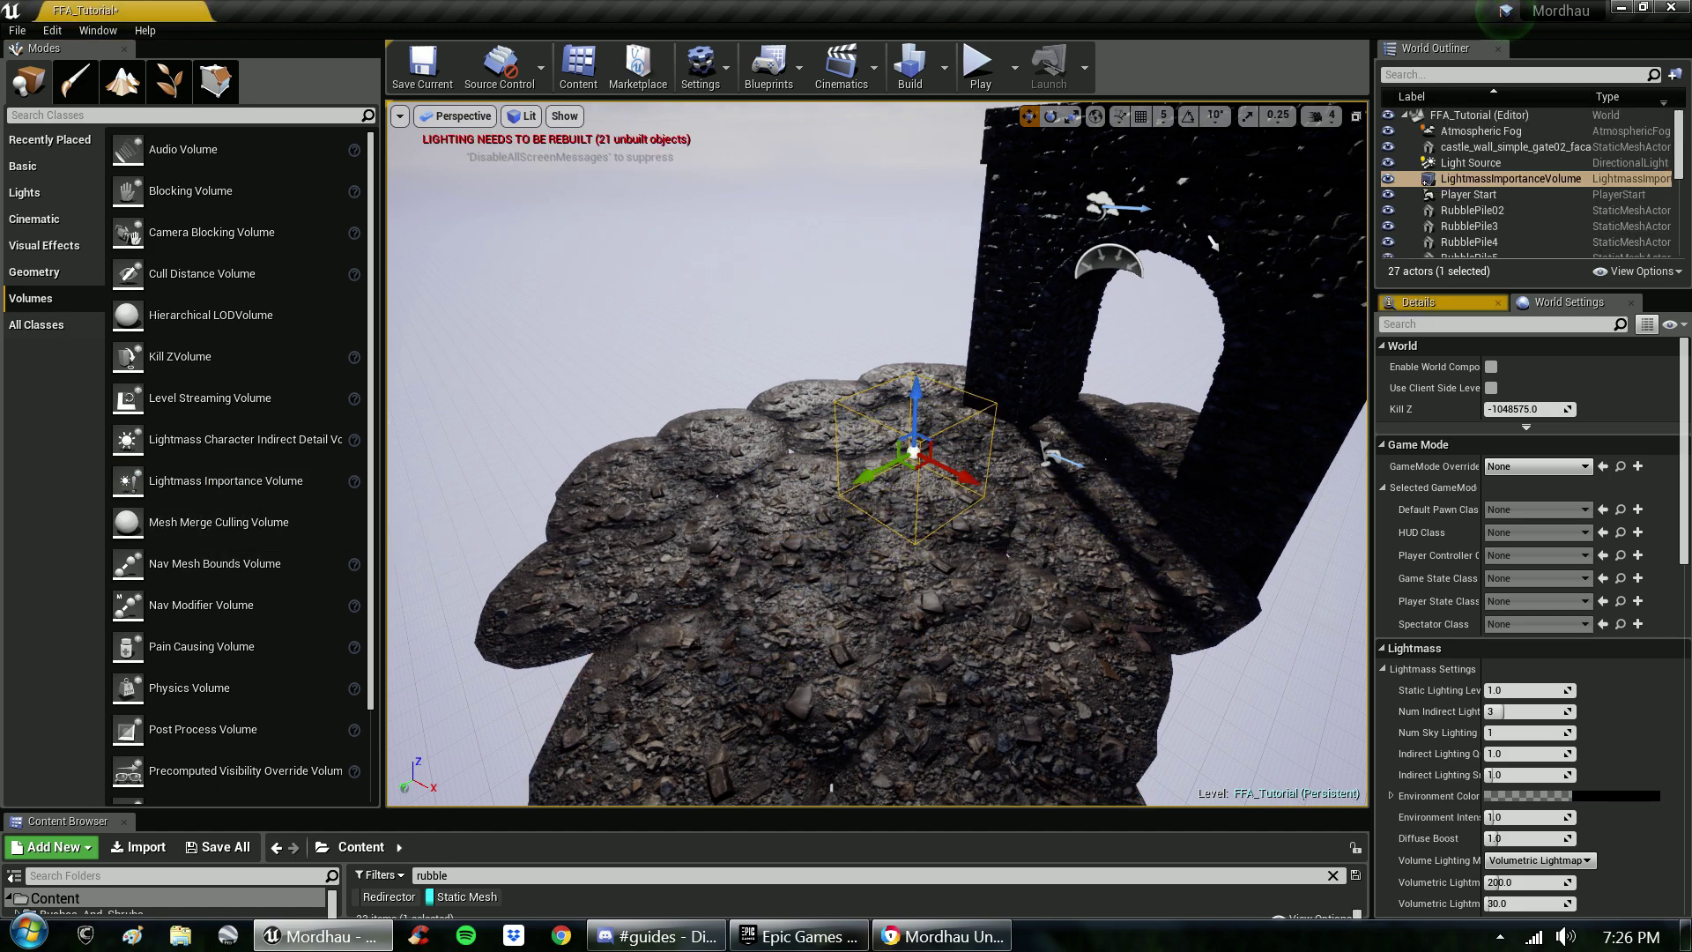
{"action": "key", "text": "f"}
{"action": "key", "text": "e"}
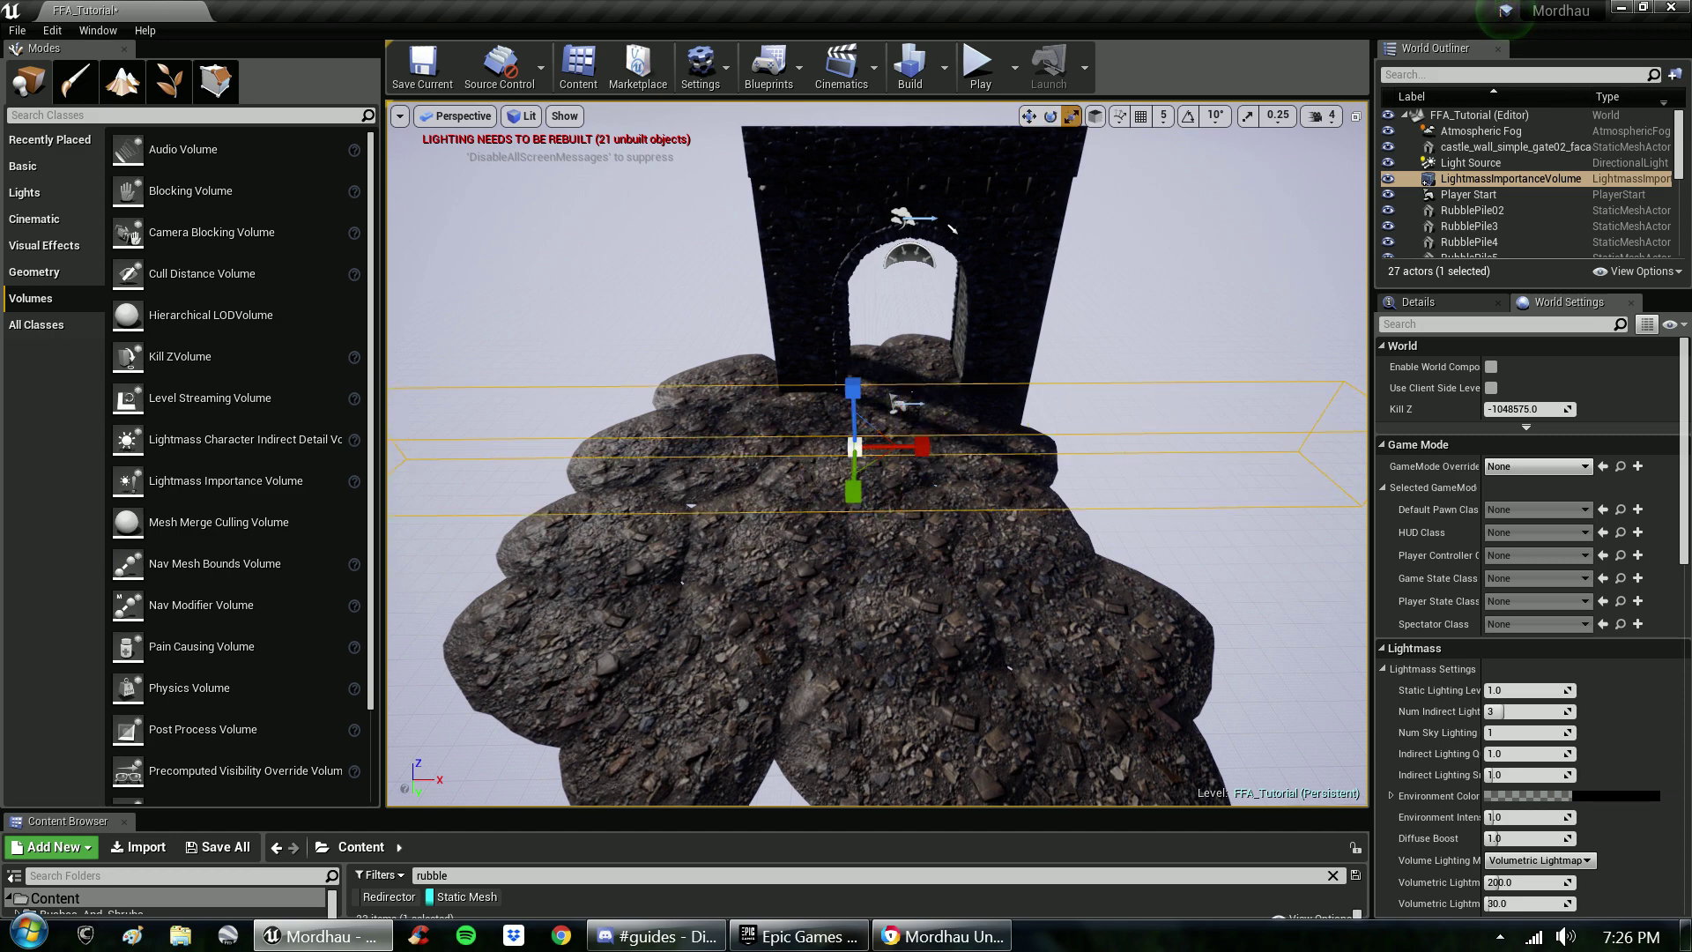
{"action": "right_click_drag", "start_coordinate": [876, 454], "coordinate": [1128, 573]}
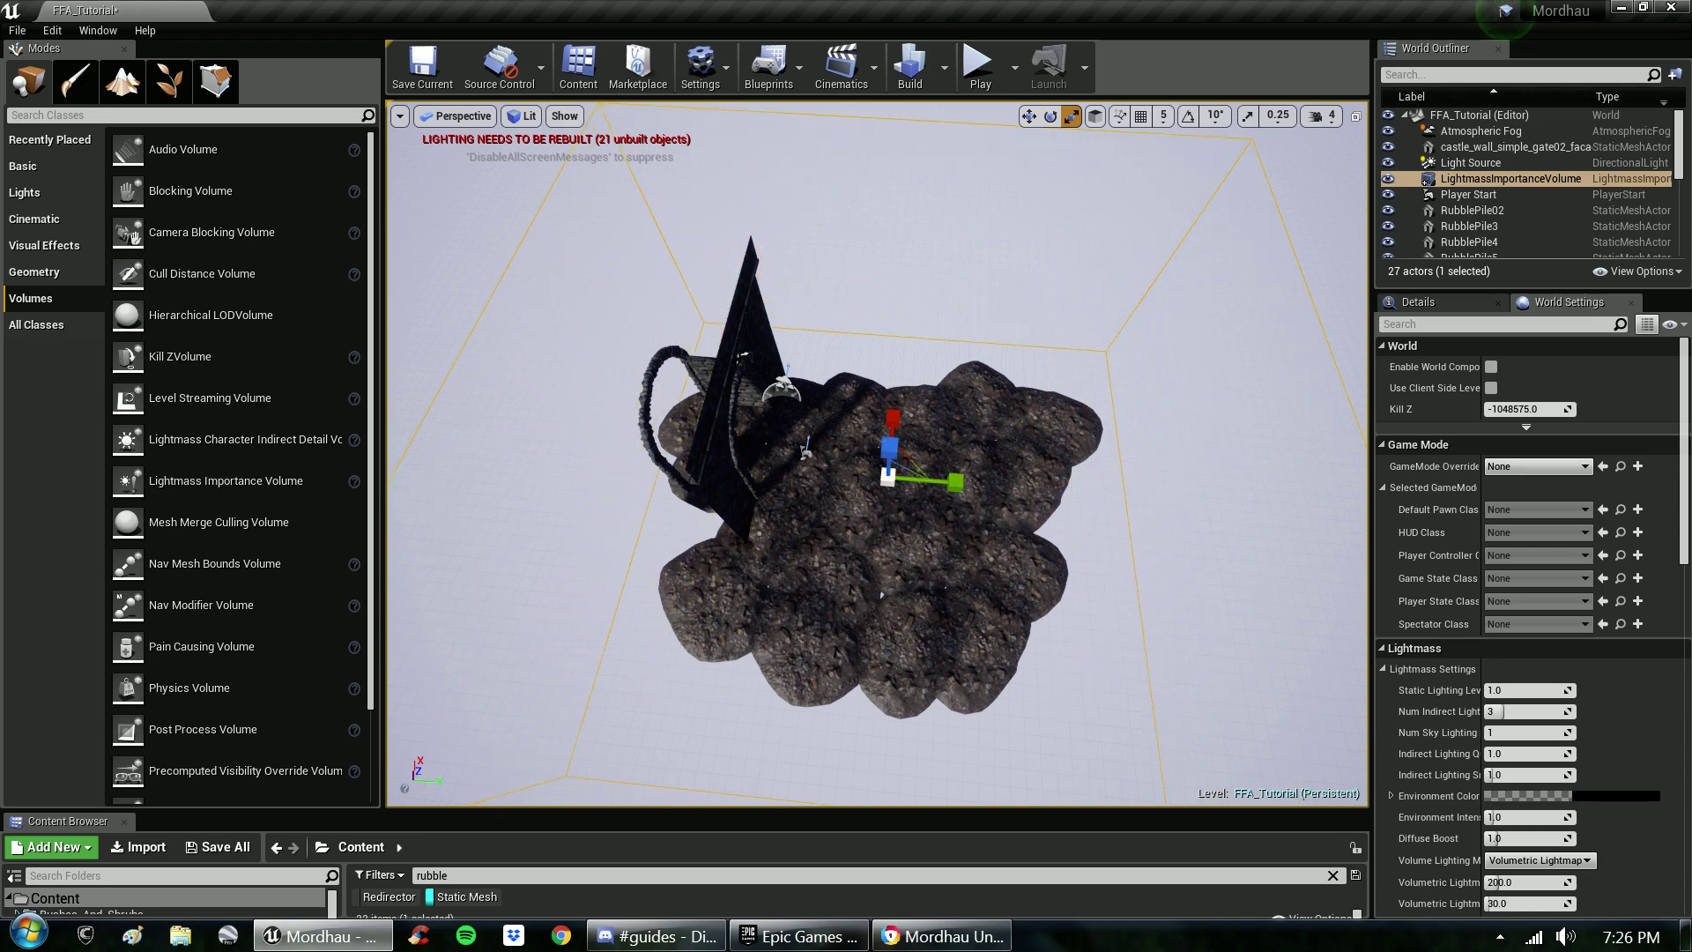
{"action": "right_click_drag", "start_coordinate": [877, 454], "coordinate": [564, 313]}
- Raise the Lightmass Importance Volume so that it encloses the full gate as well as the rubble mound
{"action": "key", "text": "w"}
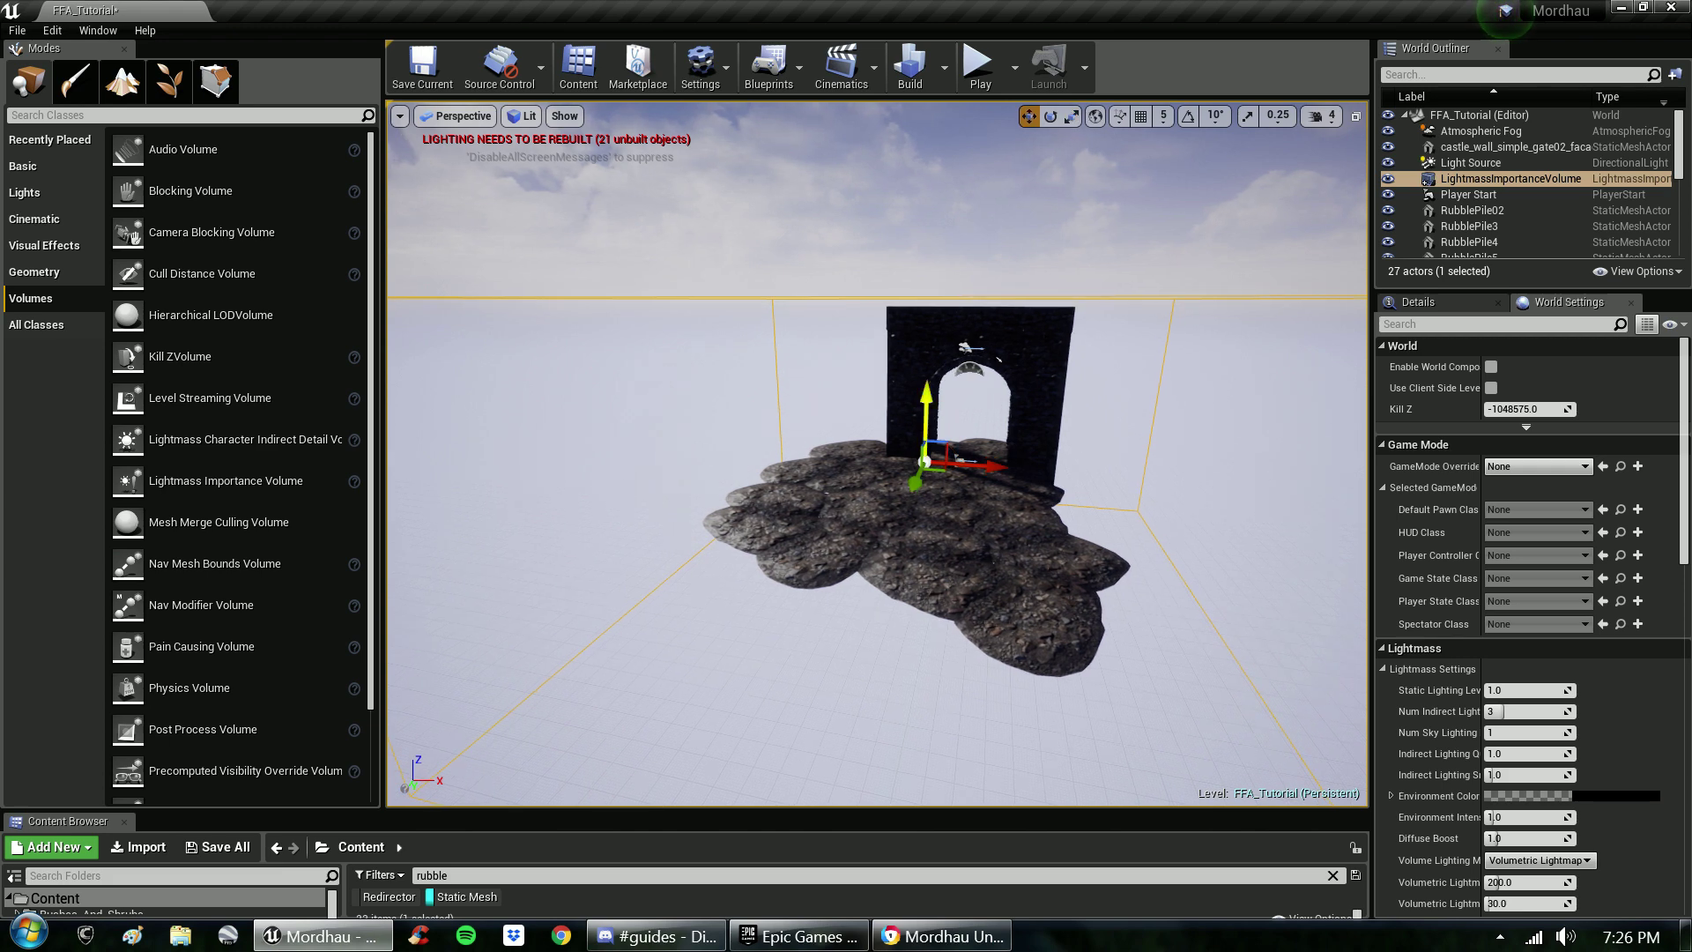
{"action": "key", "text": "w"}
{"action": "right_click_drag", "start_coordinate": [564, 313], "coordinate": [582, 353]}
{"action": "key", "text": "w"}
{"action": "key", "text": "s"}
{"action": "key", "text": "s"}
{"action": "key", "text": "w"}
{"action": "left_click_drag", "start_coordinate": [780, 379], "coordinate": [780, 362]}
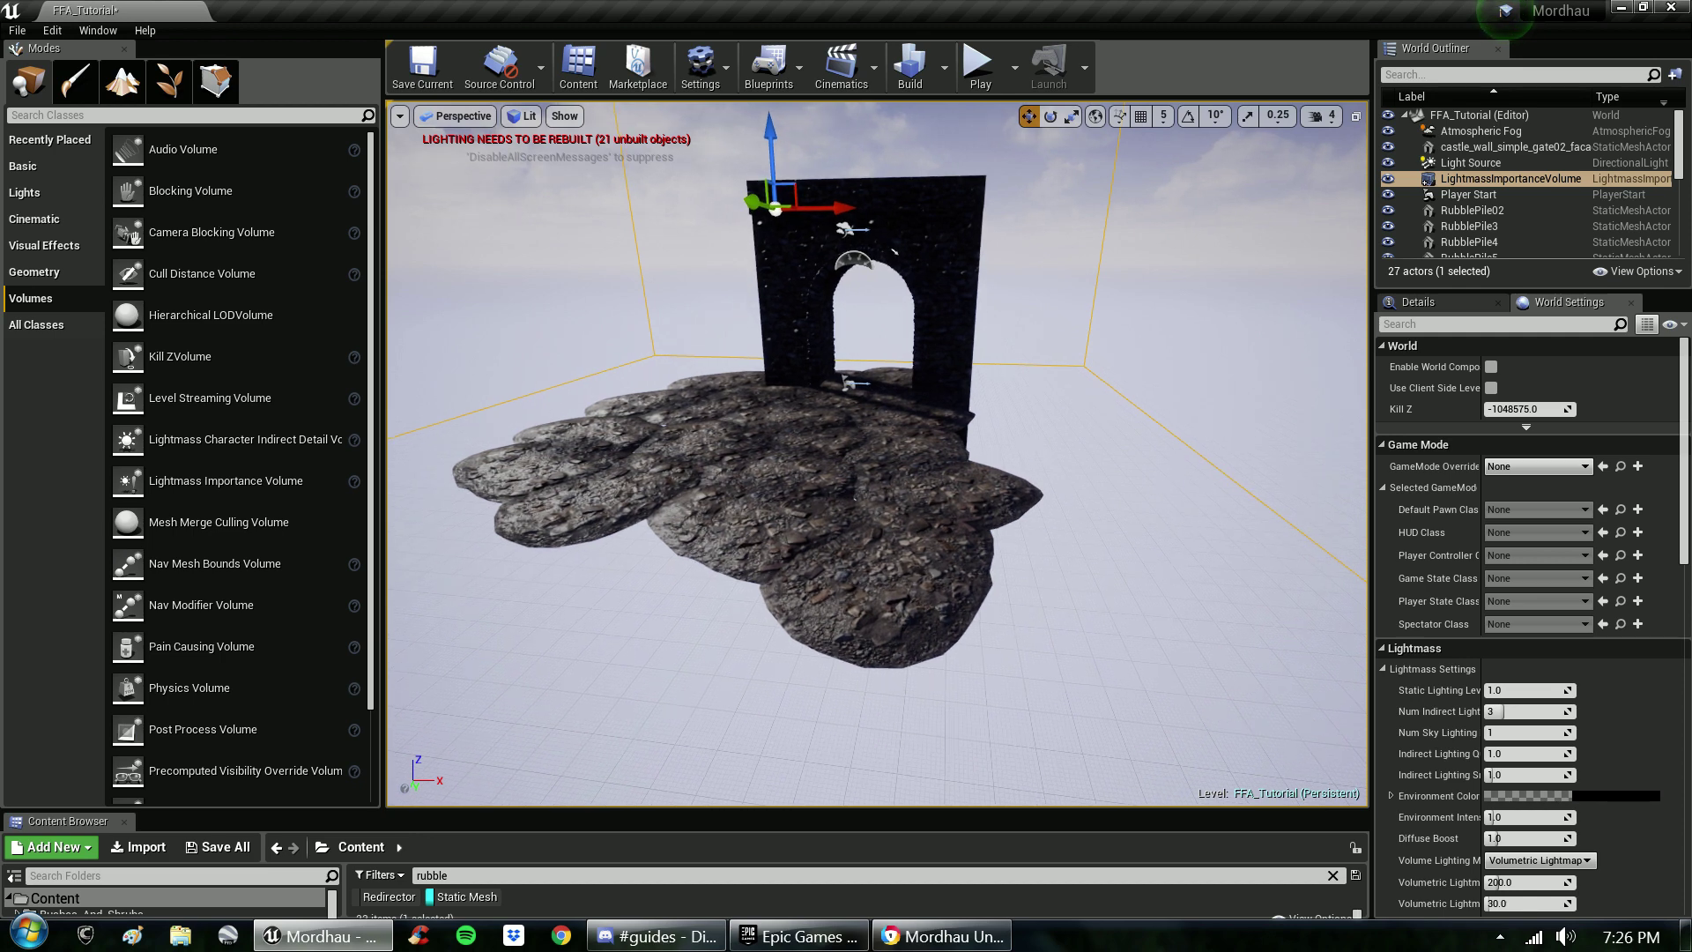
{"action": "key", "text": "d"}
{"action": "right_click_drag", "start_coordinate": [780, 362], "coordinate": [669, 247]}
{"action": "key", "text": "a"}
{"action": "key", "text": "f"}
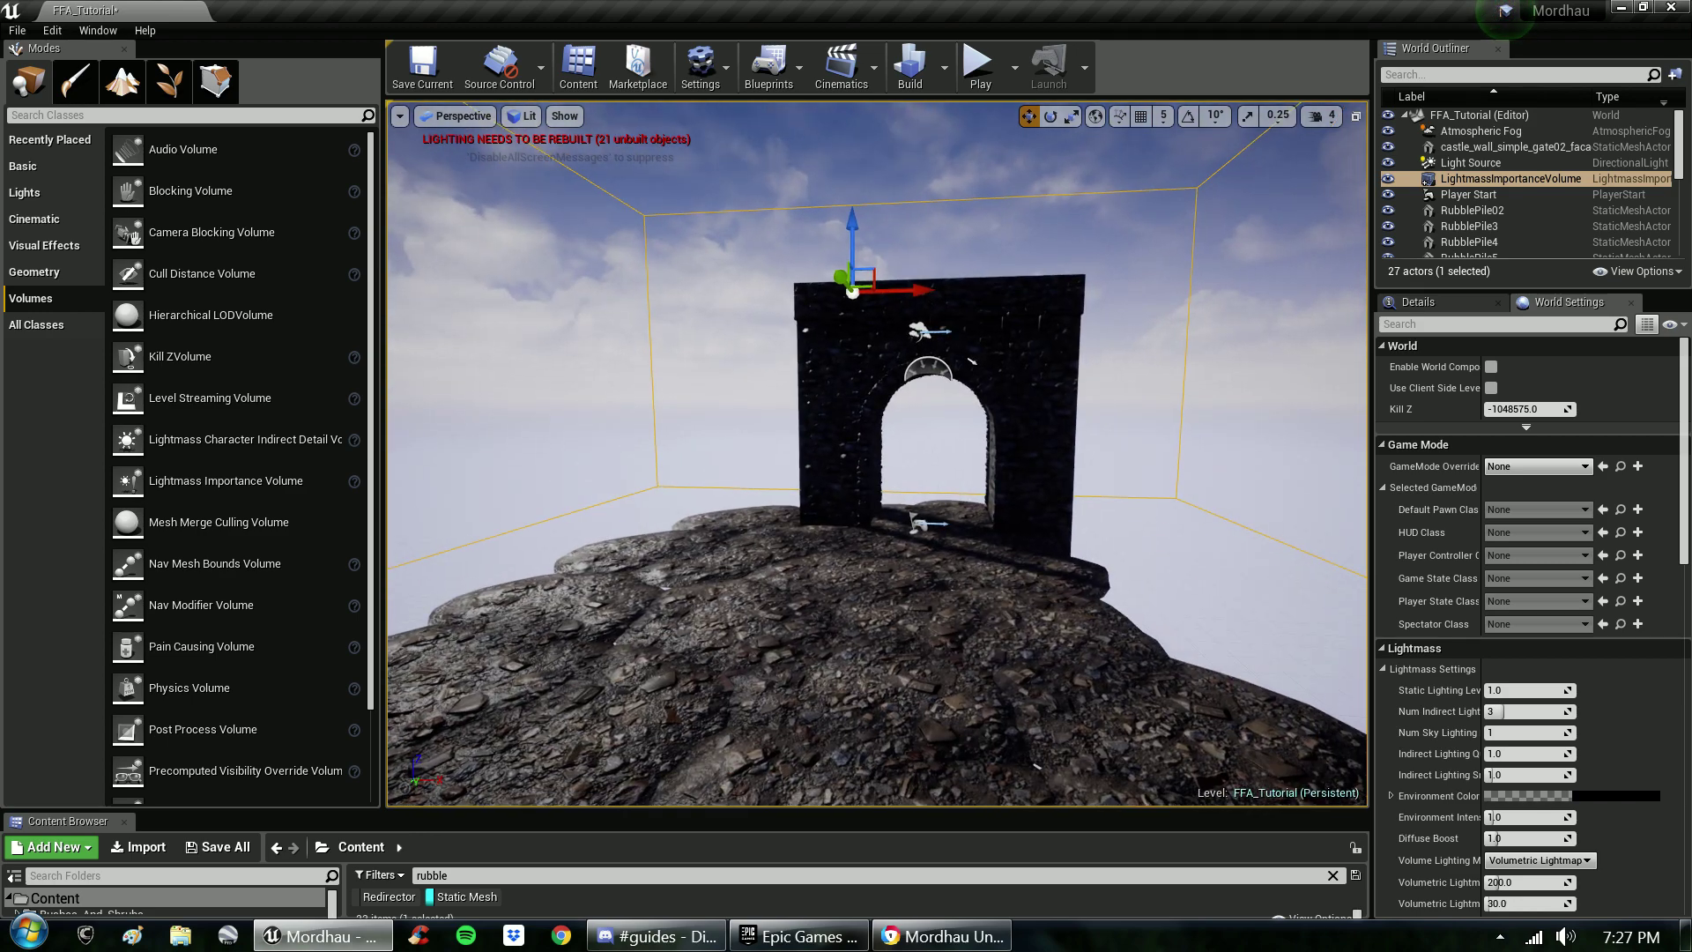
{"action": "right_click_drag", "start_coordinate": [877, 454], "coordinate": [868, 520]}
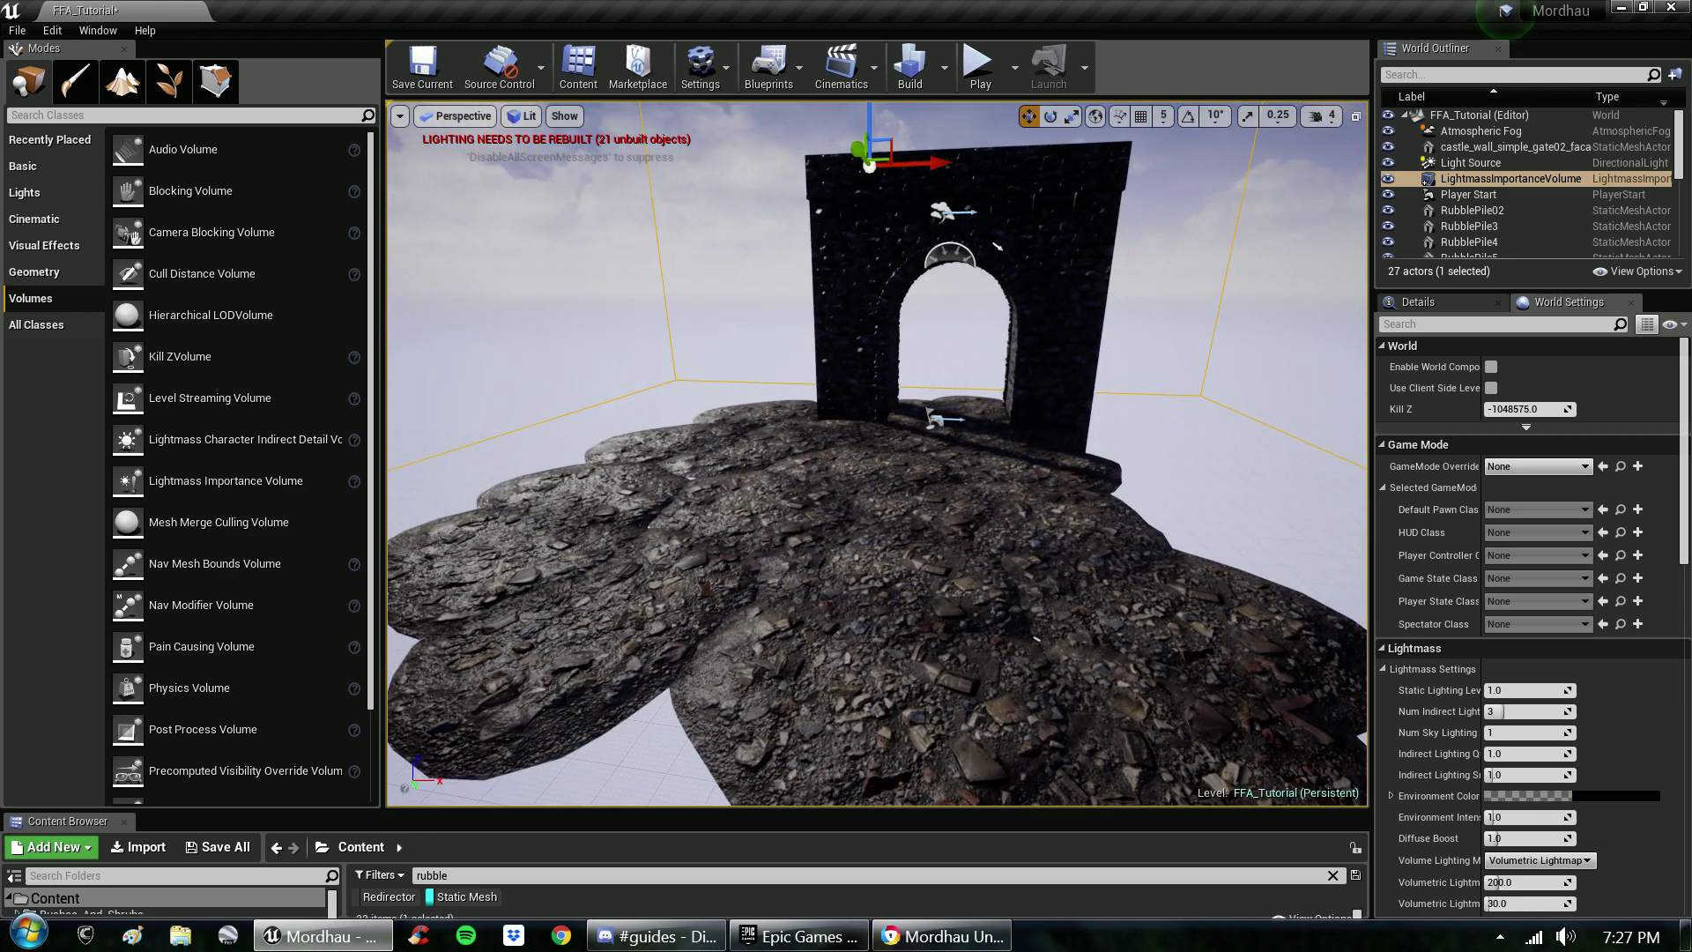